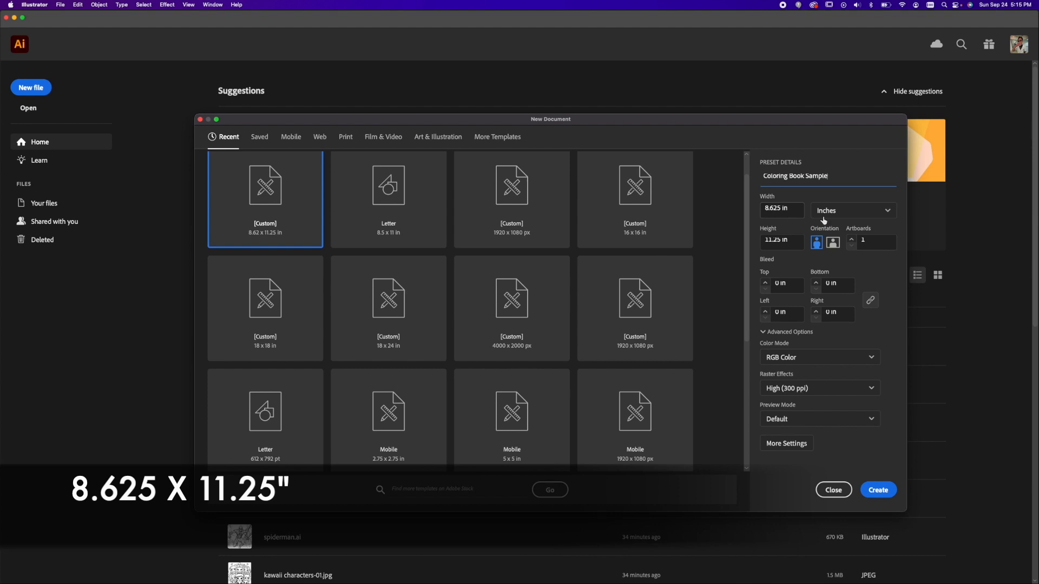
Step: Create the Coloring Book Sample document at 8.625 x 11.25 in portrait, with inches as units and RGB Color mode
click(860, 211)
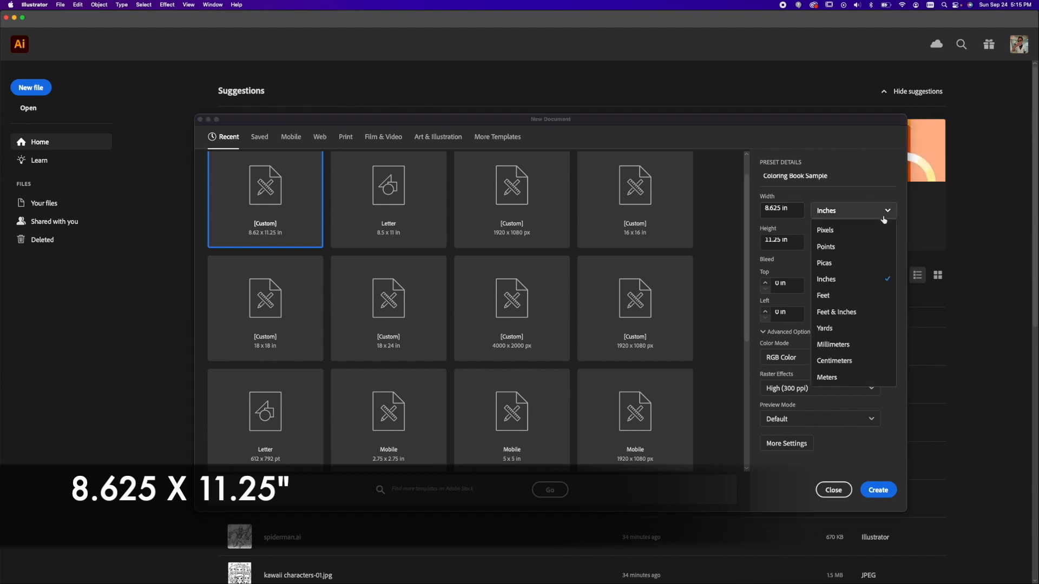
click(861, 278)
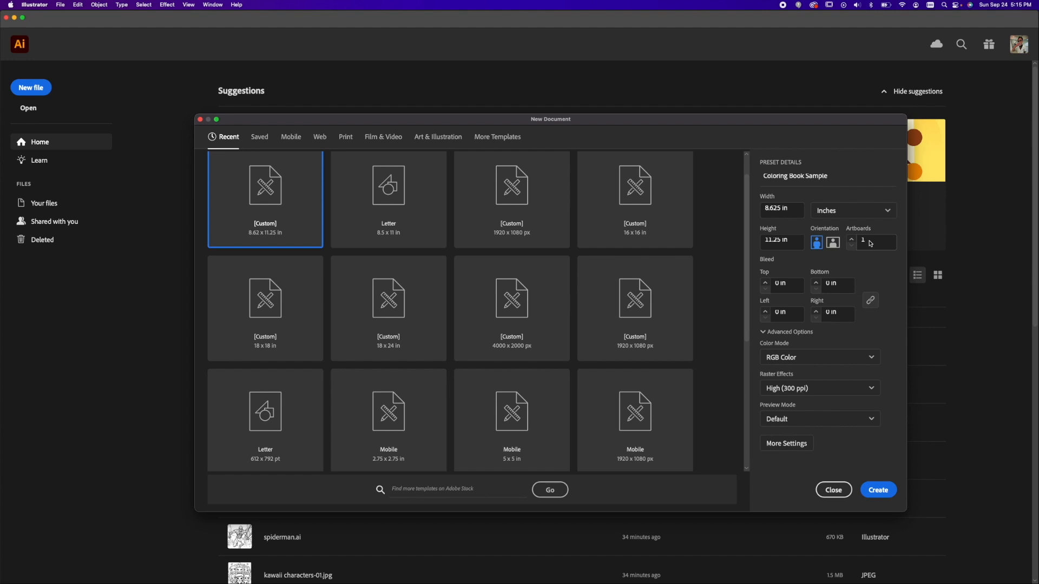
click(816, 362)
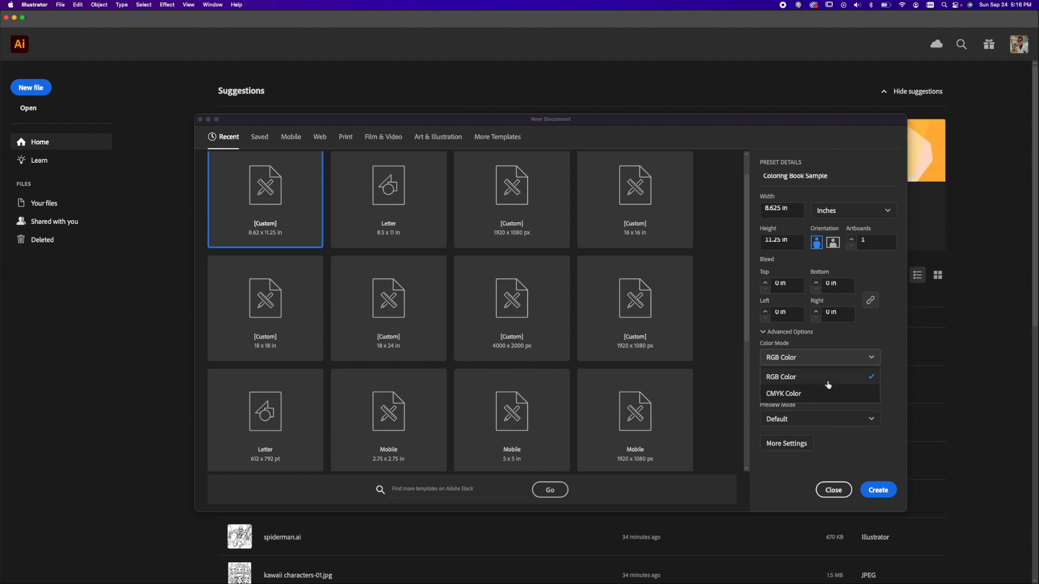
click(828, 382)
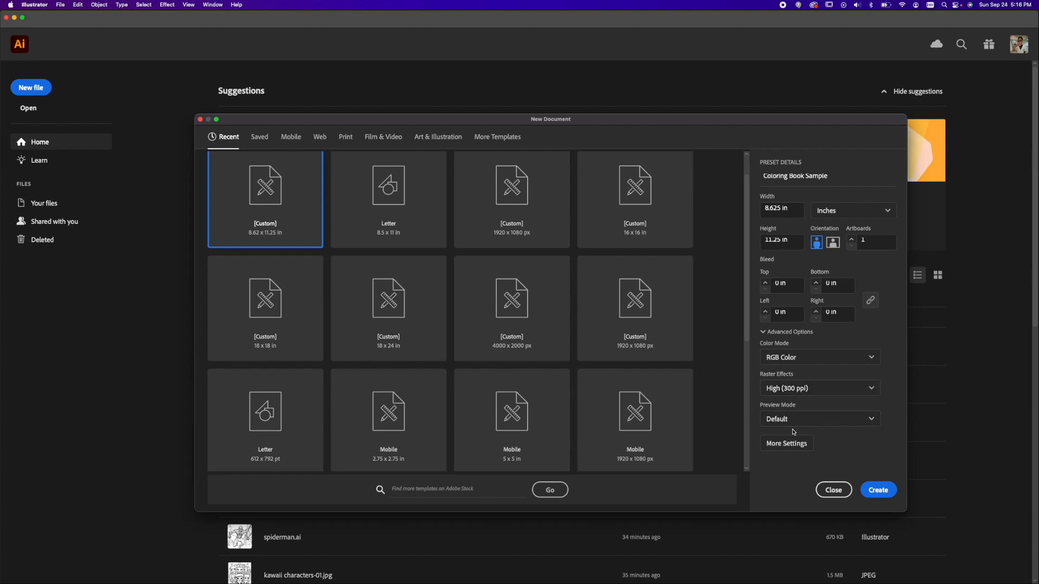
click(877, 495)
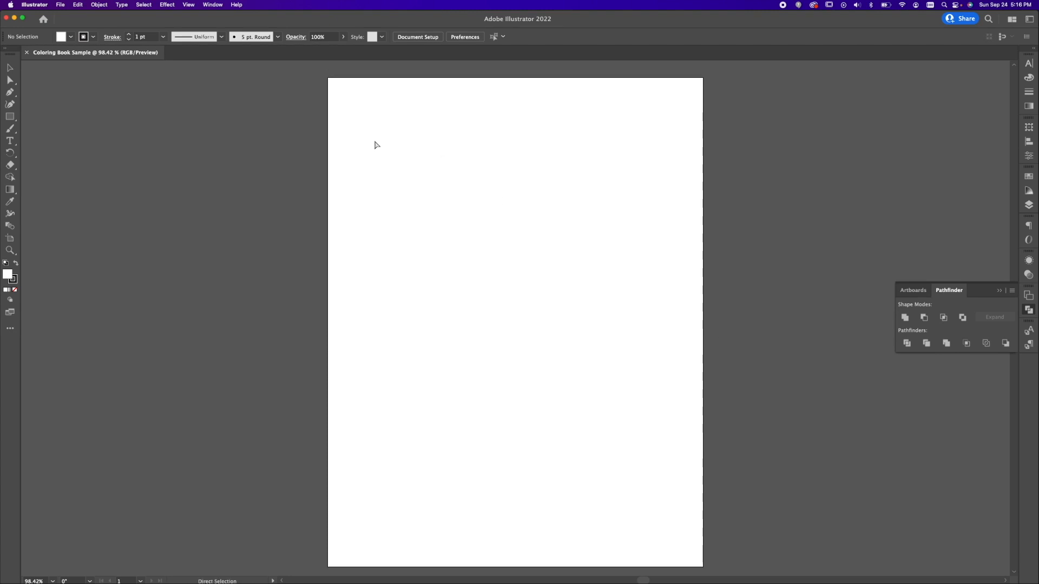
Step: Show the rulers and place margin guides about 0.25 in inside all four edges of the artboard
key(super+r)
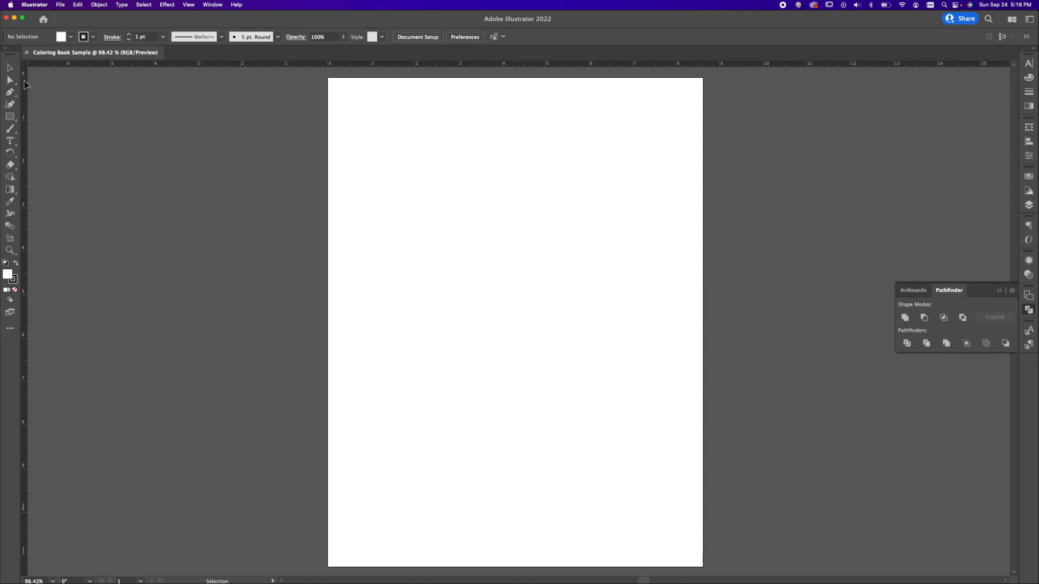
drag(24, 81, 339, 90)
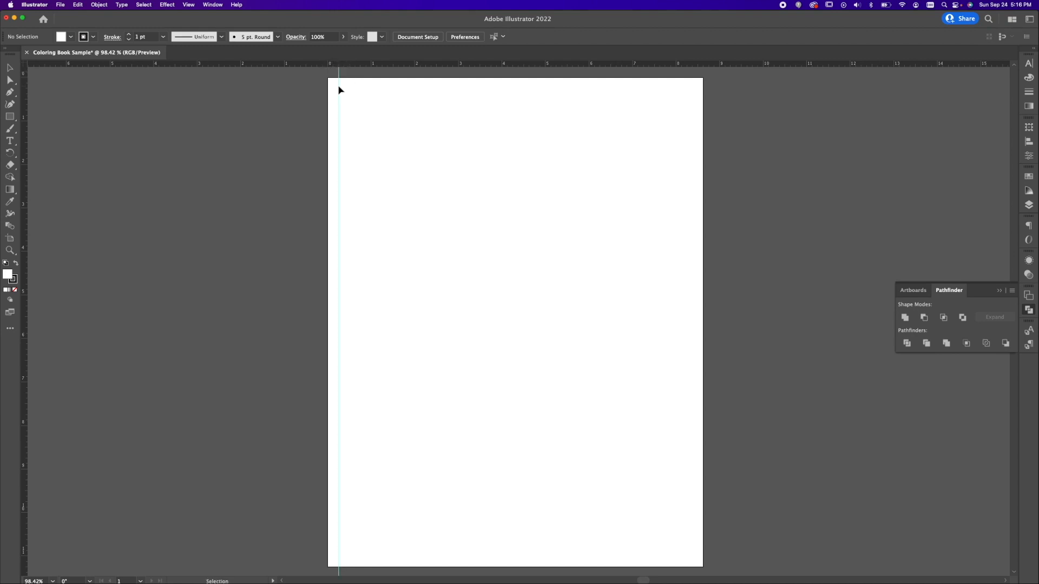
drag(23, 86, 365, 126)
drag(703, 148, 692, 149)
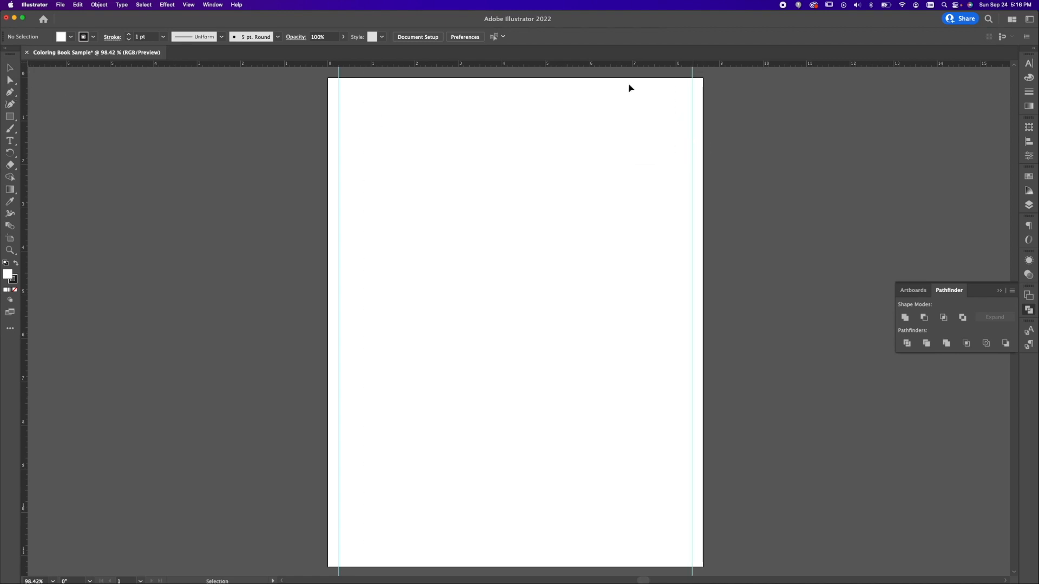
drag(617, 61, 617, 88)
drag(534, 63, 454, 557)
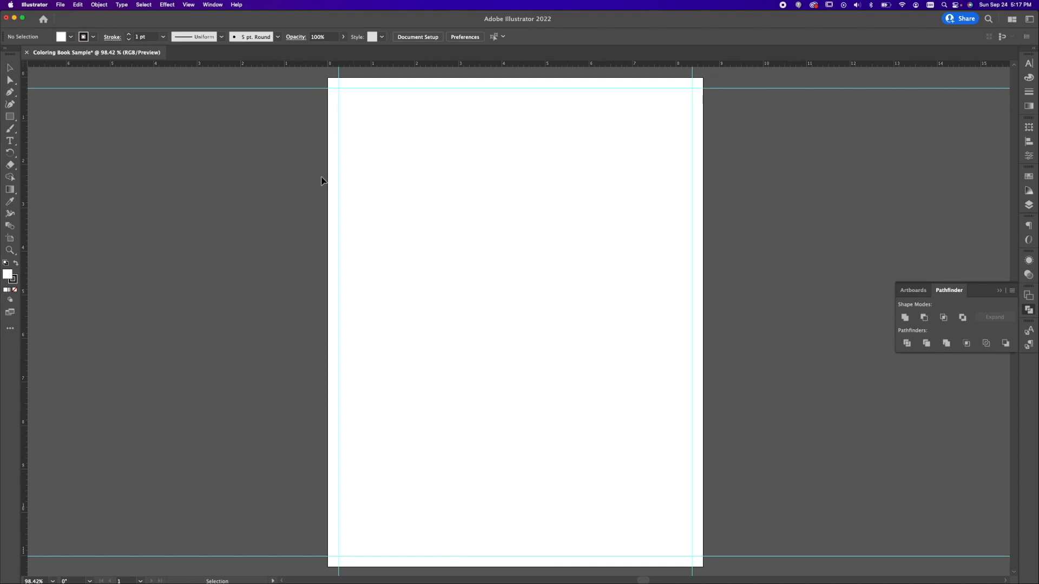
Step: Save the document as Coloring Book Sample.ai in the coloring book folder, with Illustrator 2020 as the version
key(a)
key(super+s)
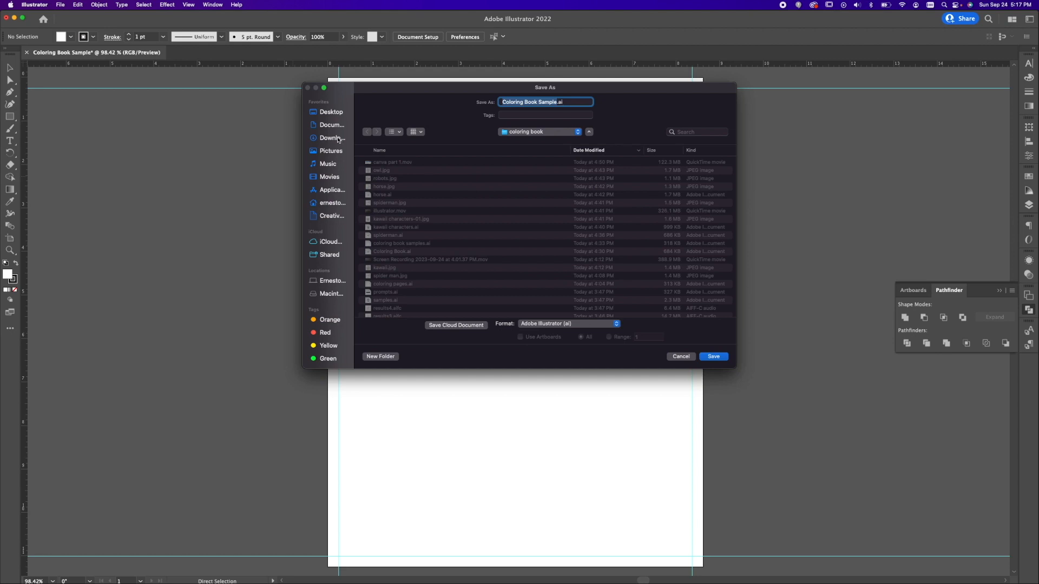
click(722, 357)
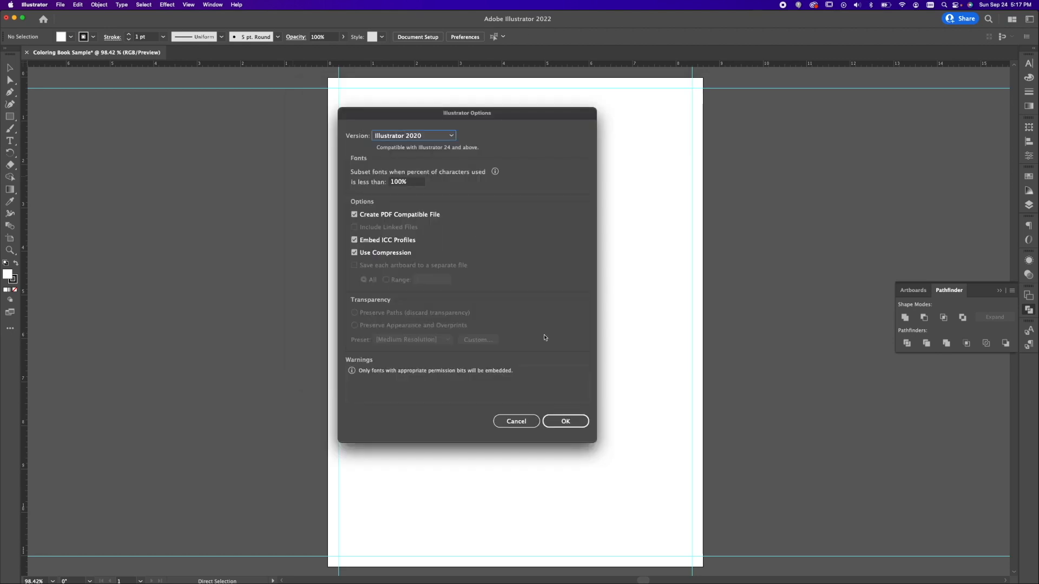
click(577, 421)
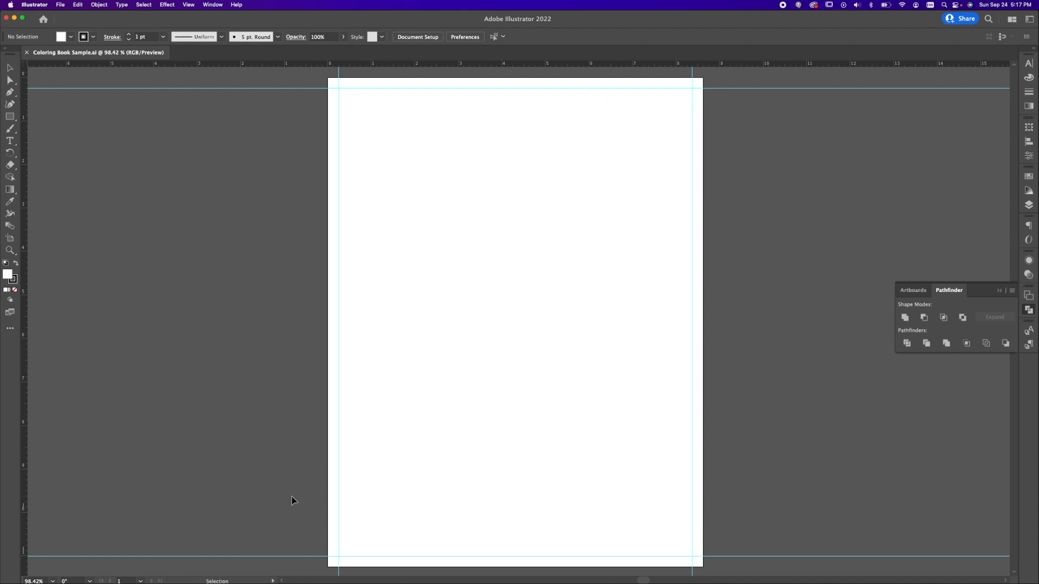
Step: Switch to Finder and open the results folder inside Downloads
click(102, 552)
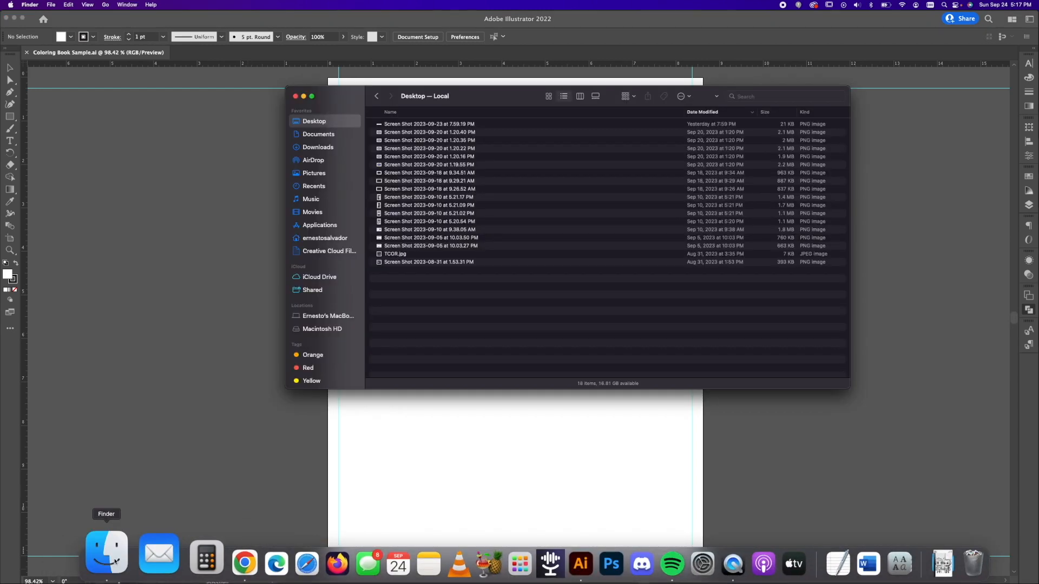
click(331, 134)
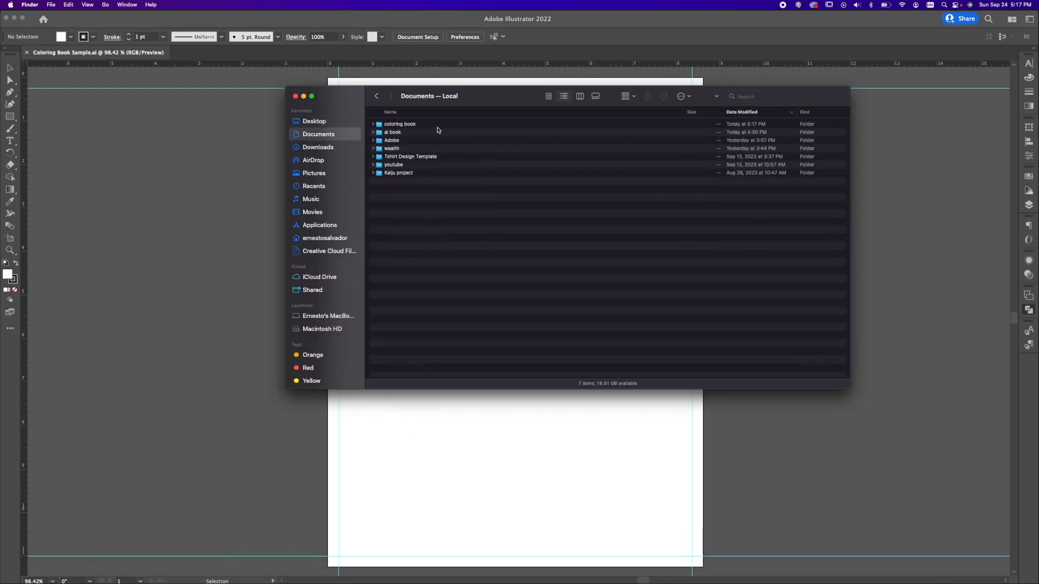
double_click(438, 127)
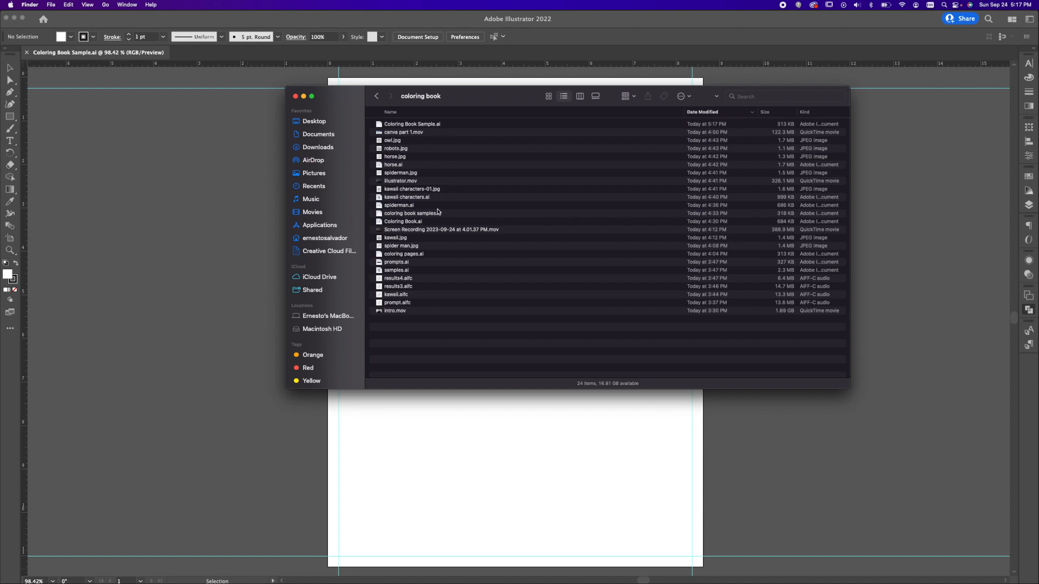
click(319, 147)
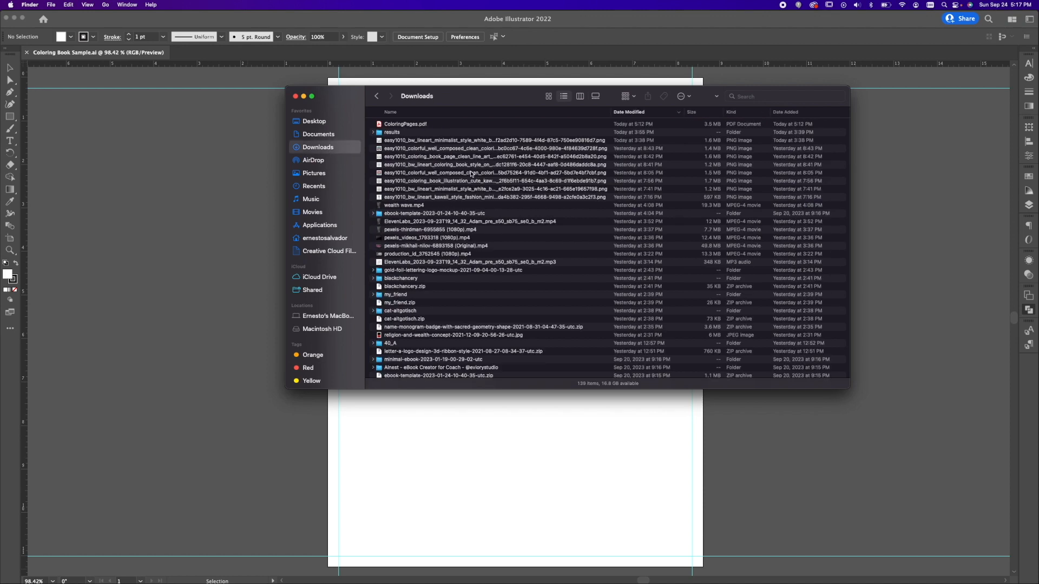
double_click(425, 133)
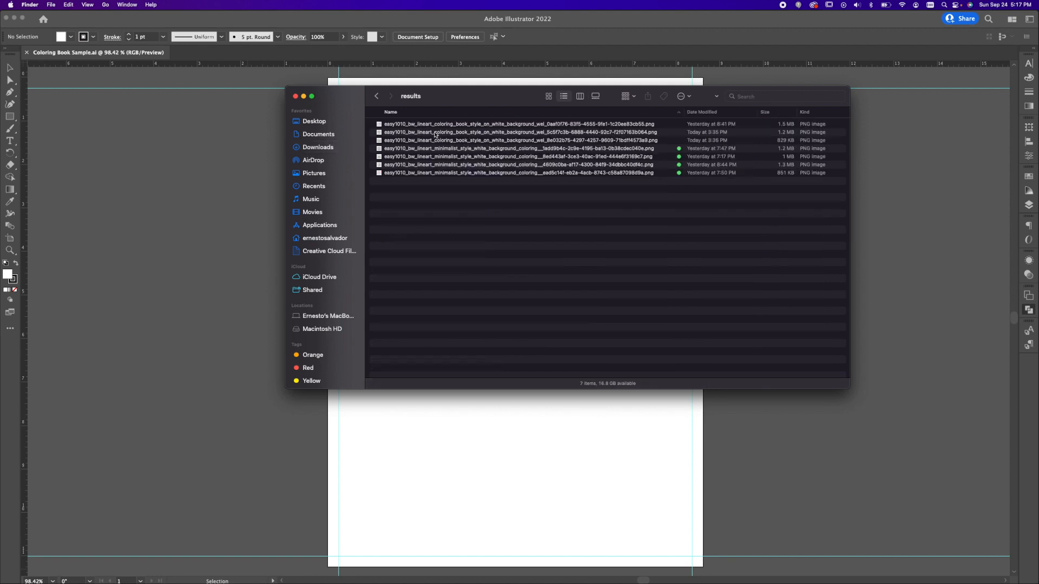
Step: Preview the first line-art PNG in the results folder and place it in the Illustrator document
click(647, 125)
key(space)
key(space)
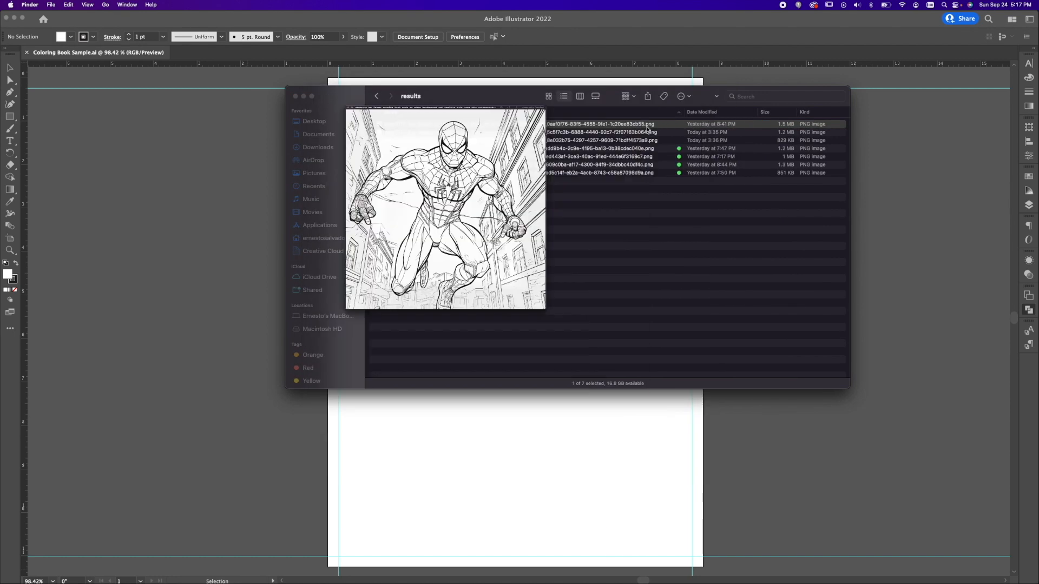
drag(647, 126, 235, 210)
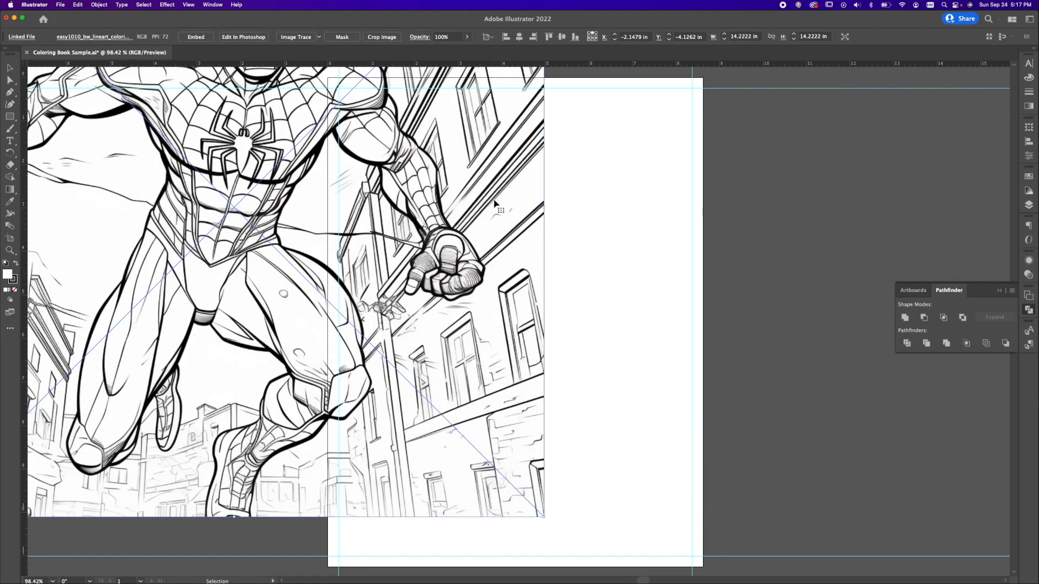
Step: Scale the Spider-Man image proportionally to about 7.98 in wide and position it between the artboard's side guides
key(super+minus)
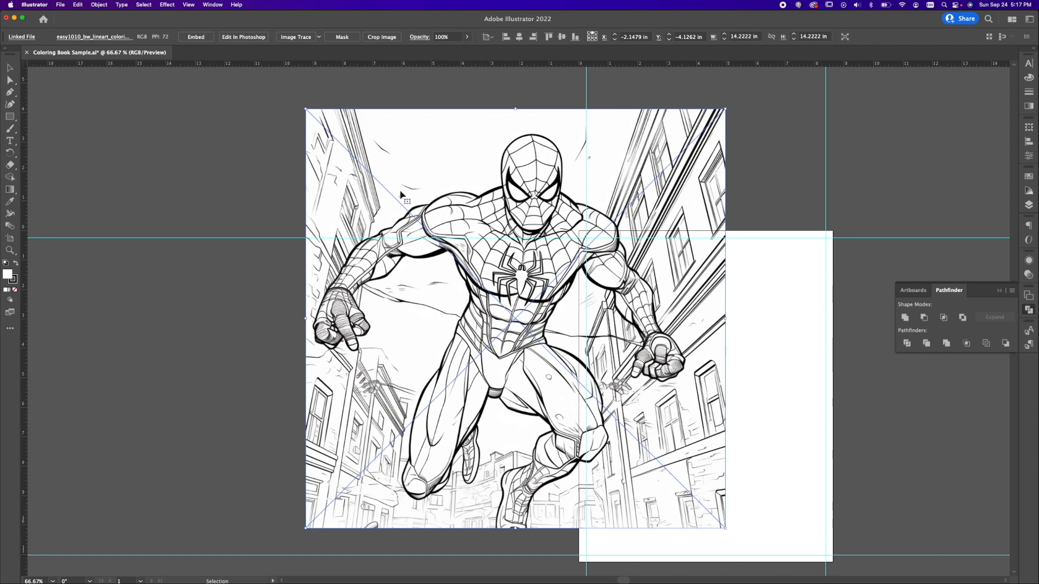
drag(307, 108, 524, 246)
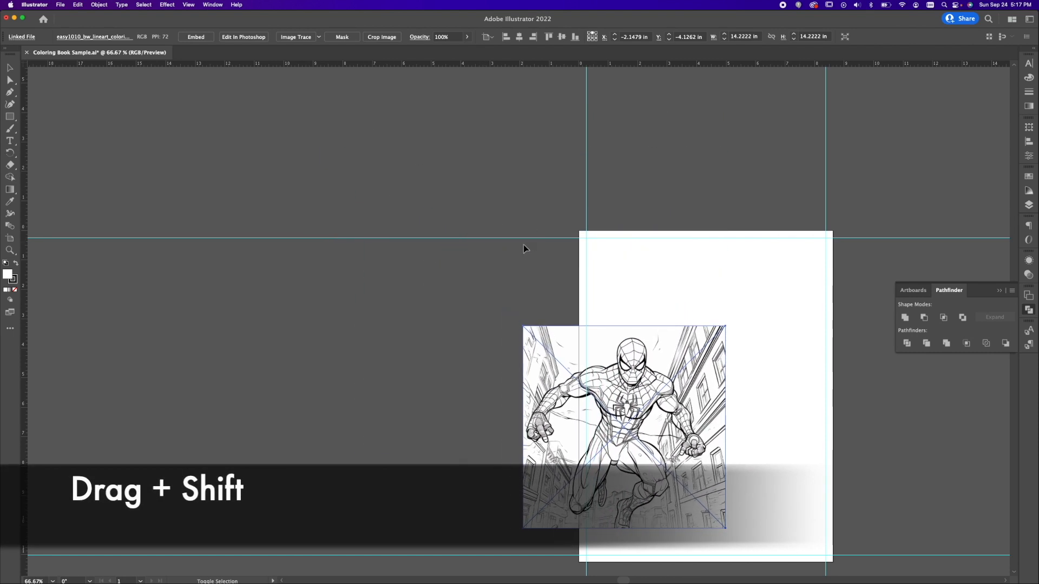
drag(635, 369, 700, 334)
drag(792, 494, 823, 525)
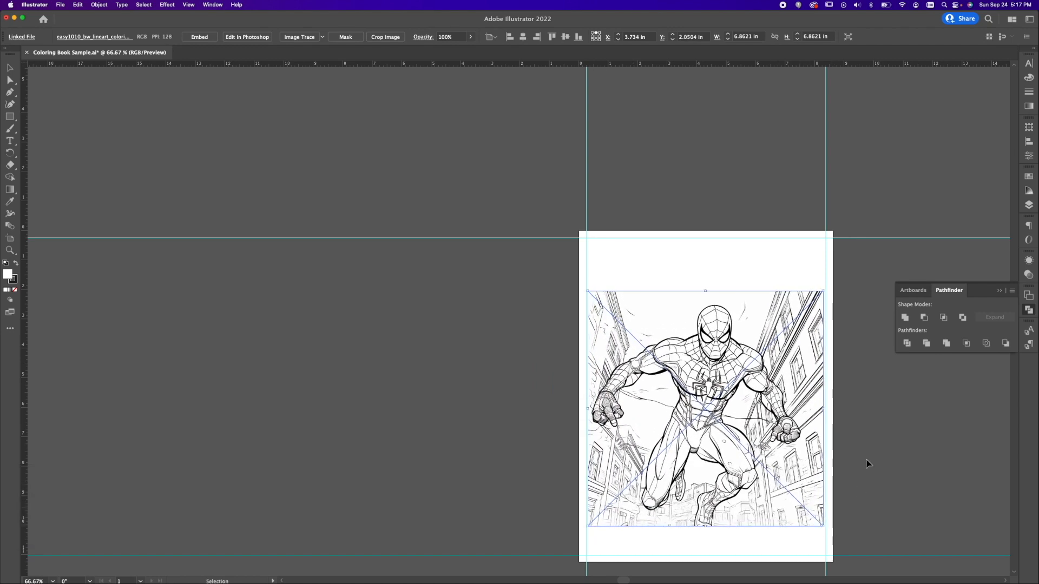
Step: Center the Spider-Man image horizontally and vertically on the artboard
click(871, 446)
drag(872, 445, 572, 367)
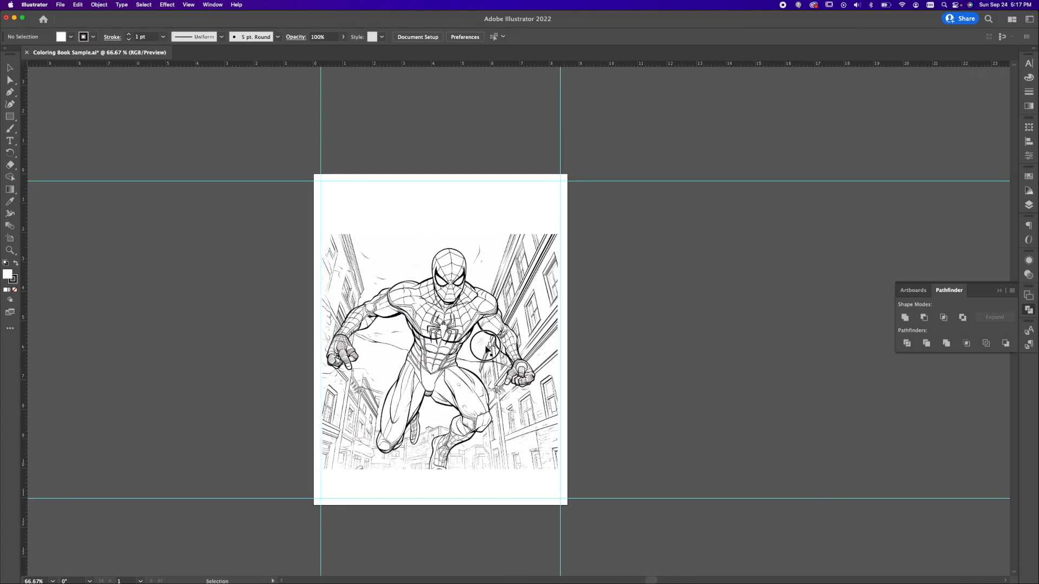
click(488, 350)
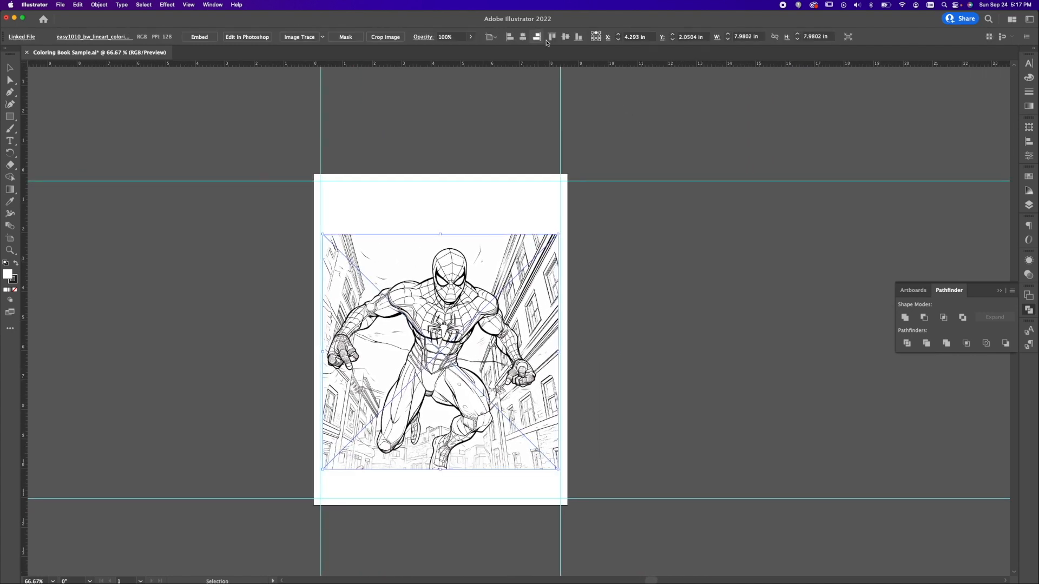
click(566, 37)
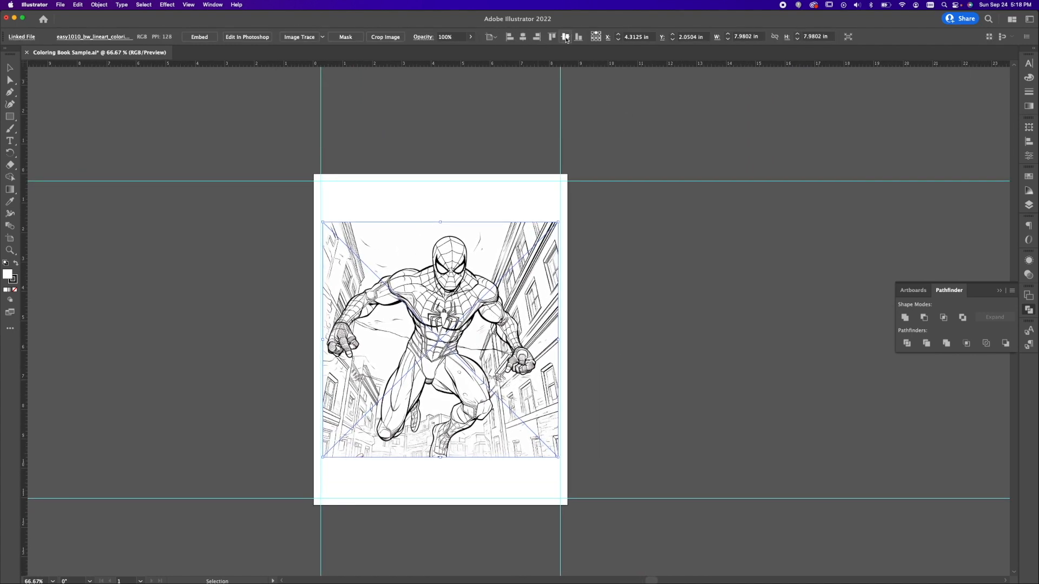
click(673, 284)
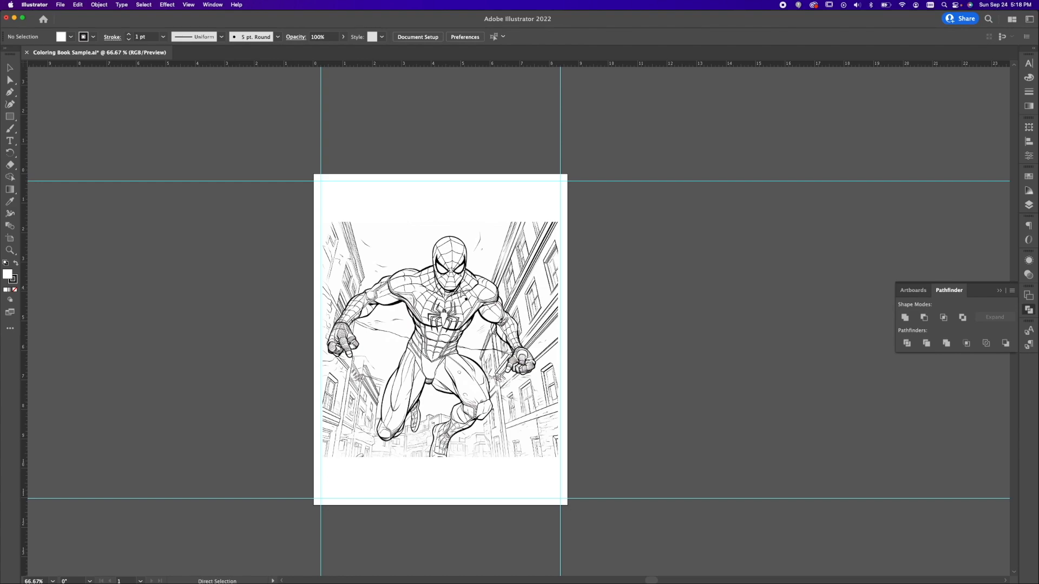
Step: Examine the line quality of the placed Spider-Man image up close, around the arm, chest and face
scroll(461, 293, up, 6)
scroll(461, 295, up, 3)
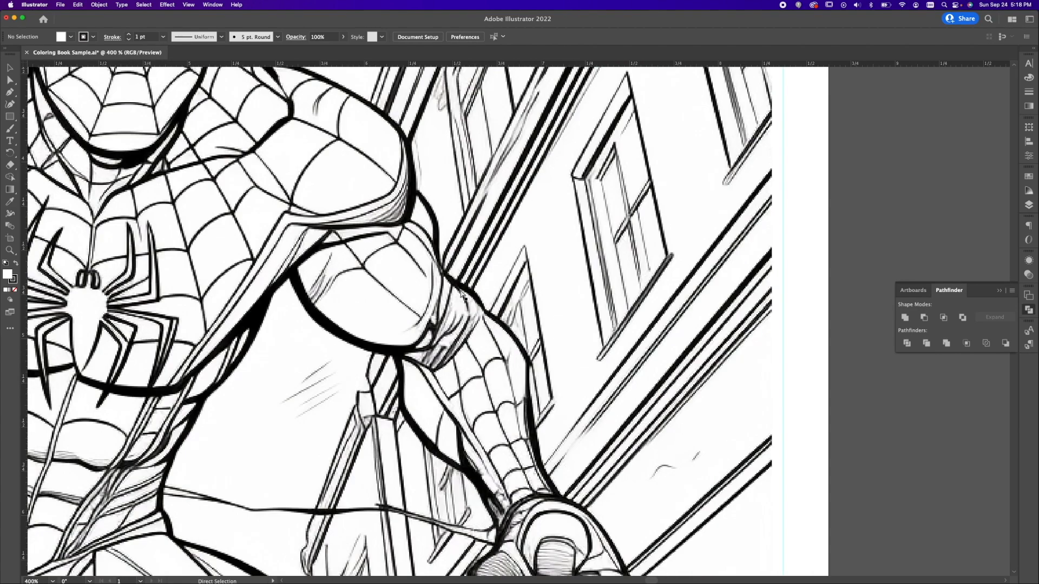
scroll(461, 295, up, 2)
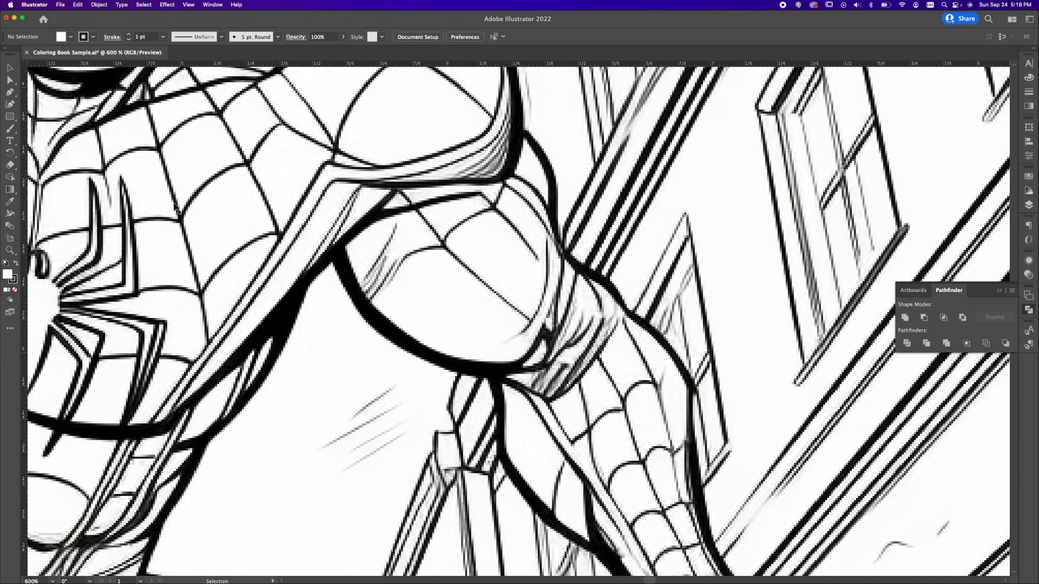
scroll(184, 223, right, 1)
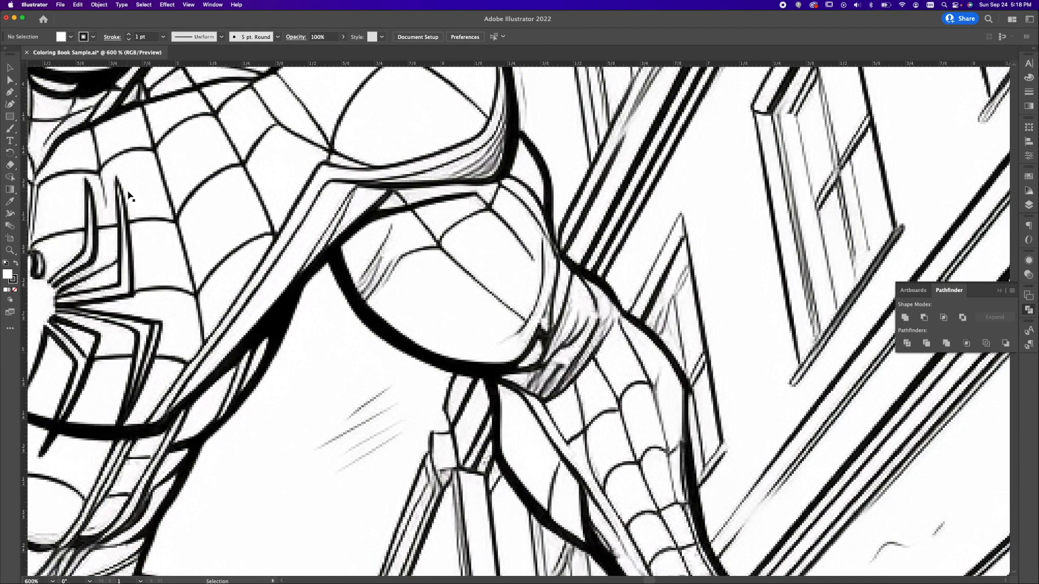
scroll(130, 195, up, 10)
scroll(129, 196, left, 4)
scroll(129, 196, up, 5)
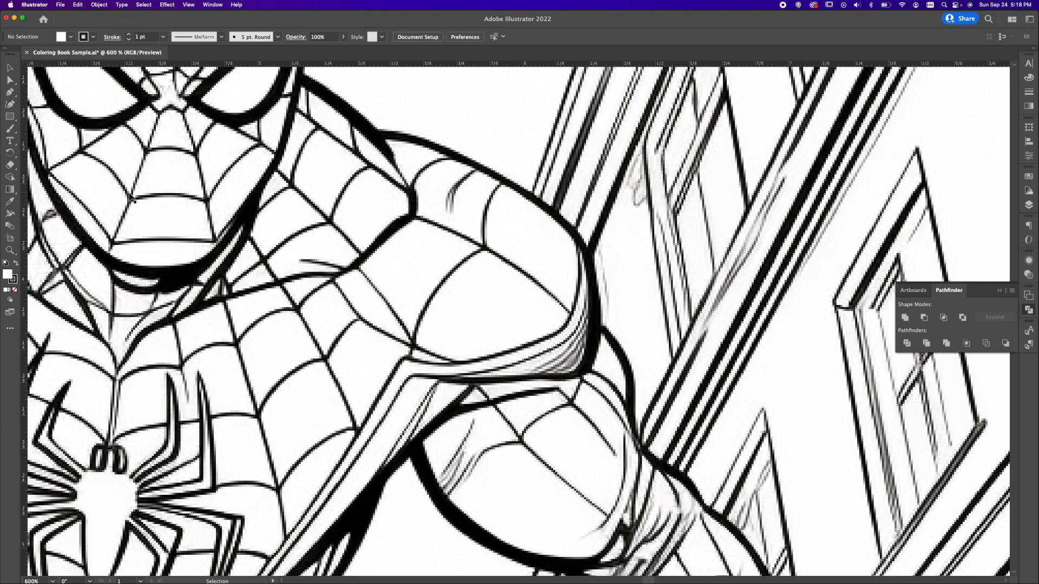
key(super+minus)
key(super+minus)
key(super+minus)
key(super+minus)
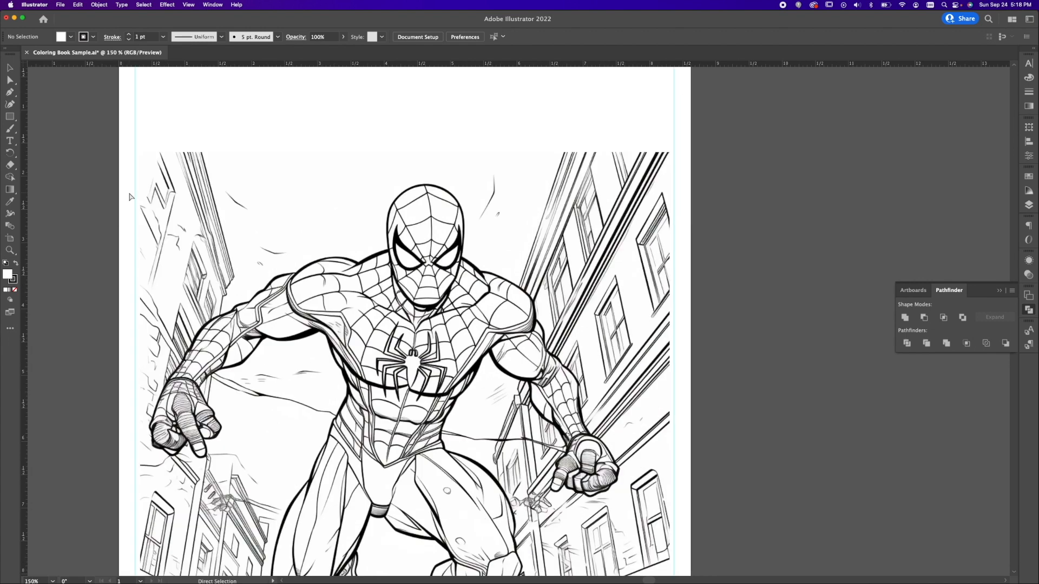
key(super+minus)
key(super+minus)
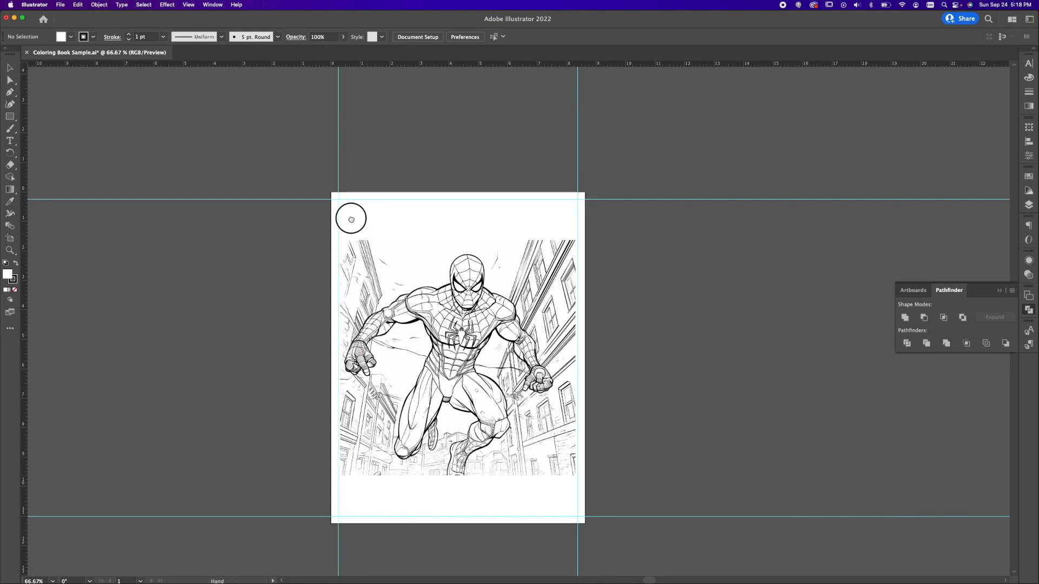
Step: Apply Image Trace to the Spider-Man image with the Sketched Art preset
drag(359, 228, 321, 185)
click(413, 251)
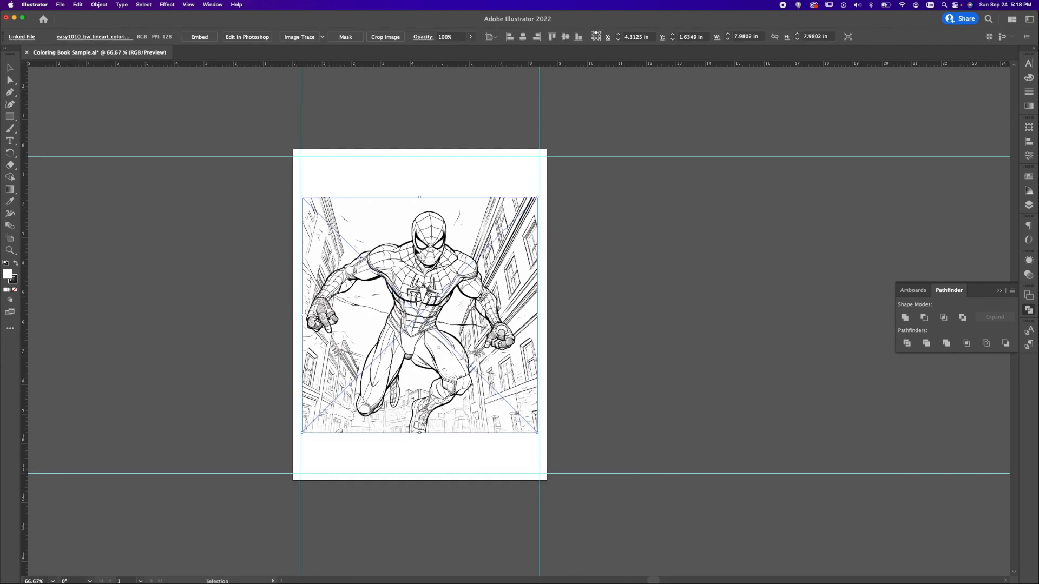
click(322, 37)
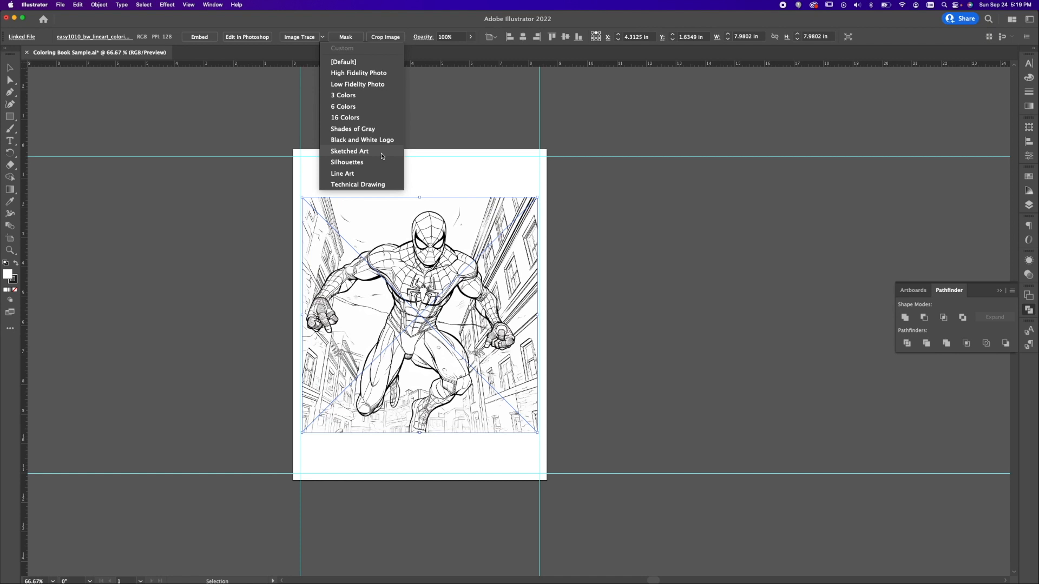
click(381, 153)
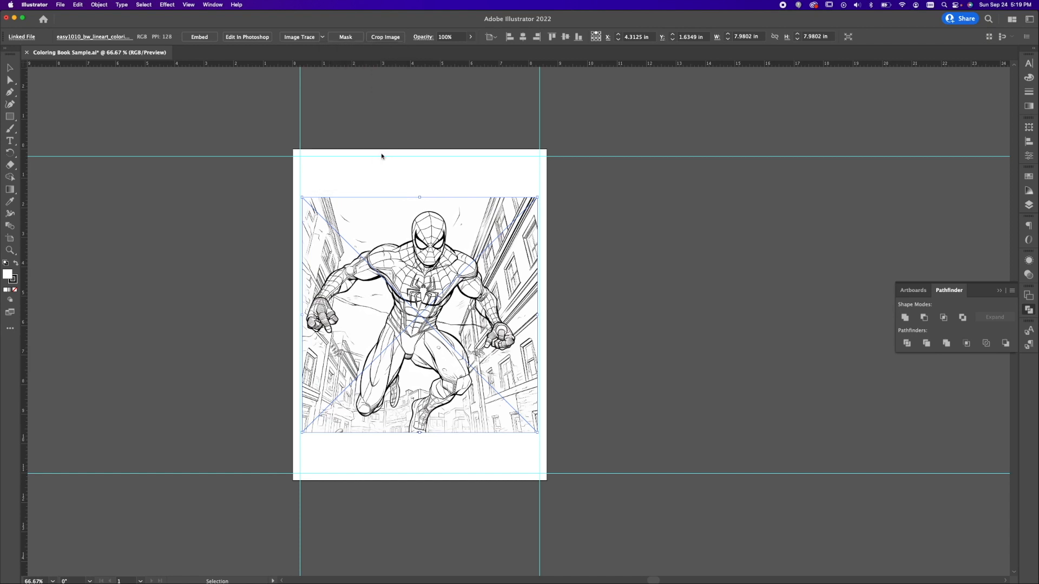
Step: Examine the line quality of the traced Spider-Man drawing up close, around the chest, arm and hand
click(656, 251)
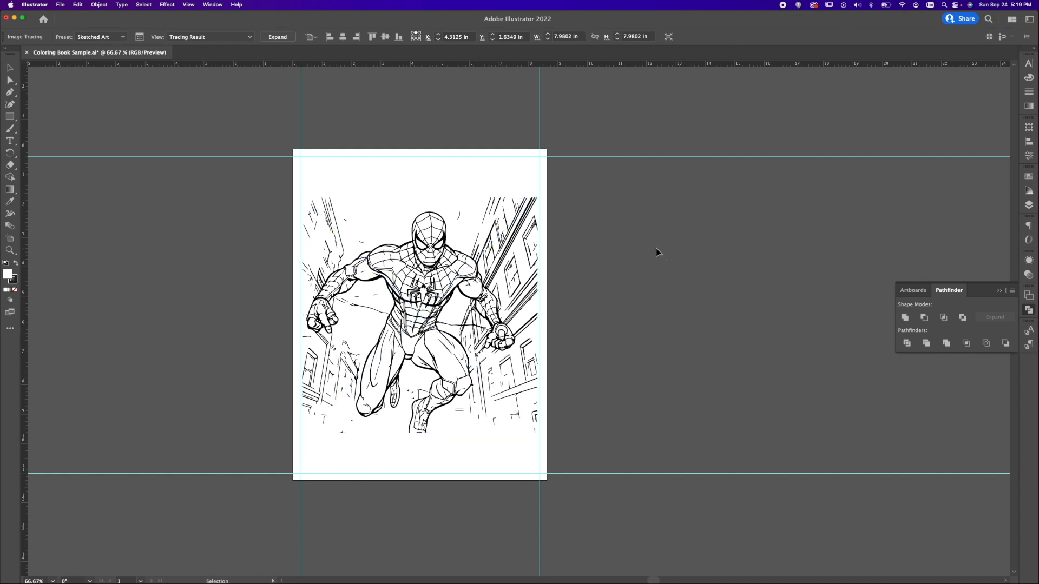
scroll(656, 249, left, 2)
scroll(656, 248, left, 1)
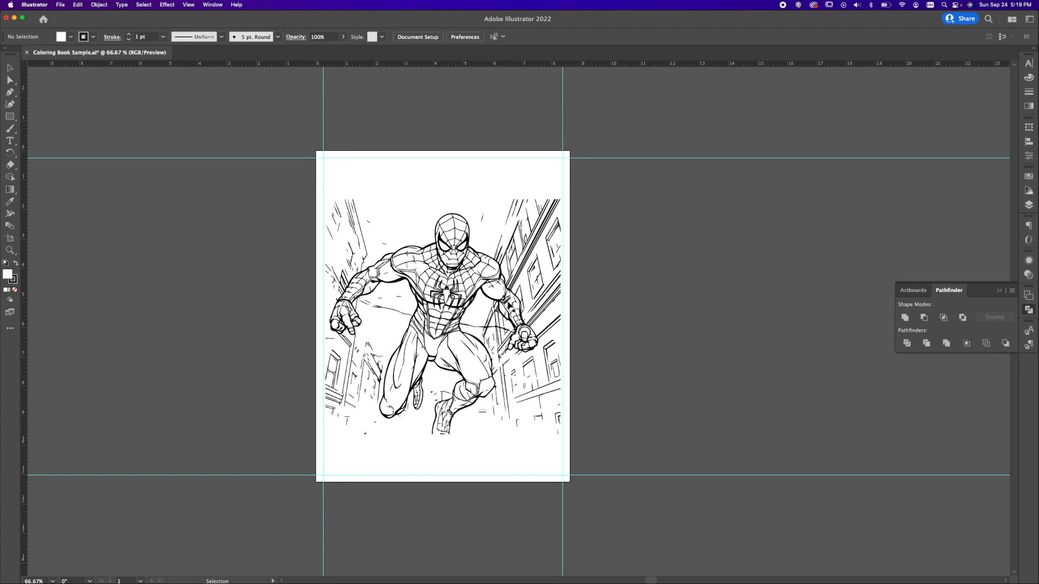
scroll(506, 305, up, 10)
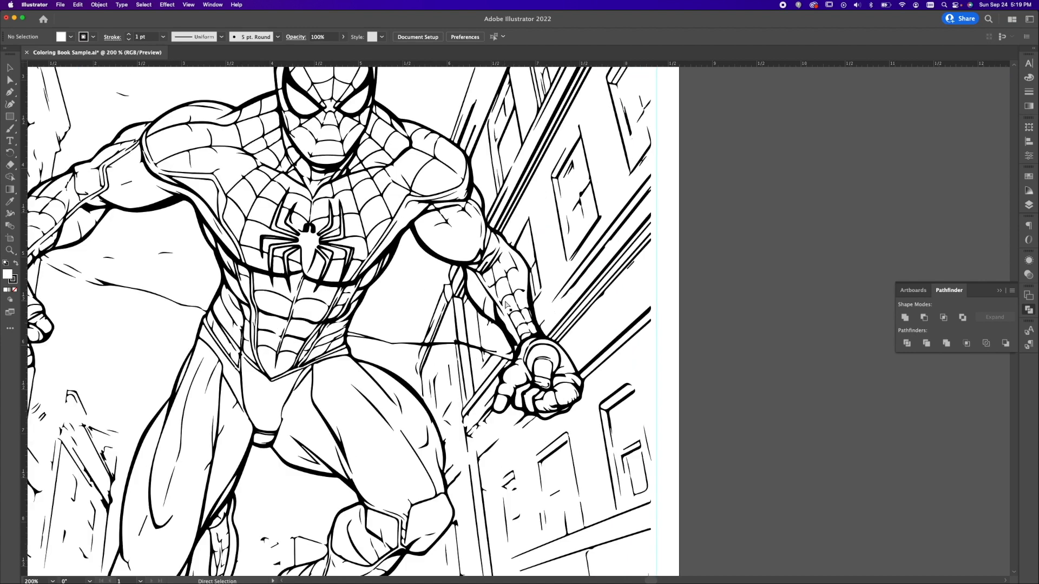
scroll(506, 305, up, 2)
scroll(182, 202, up, 2)
scroll(183, 202, left, 3)
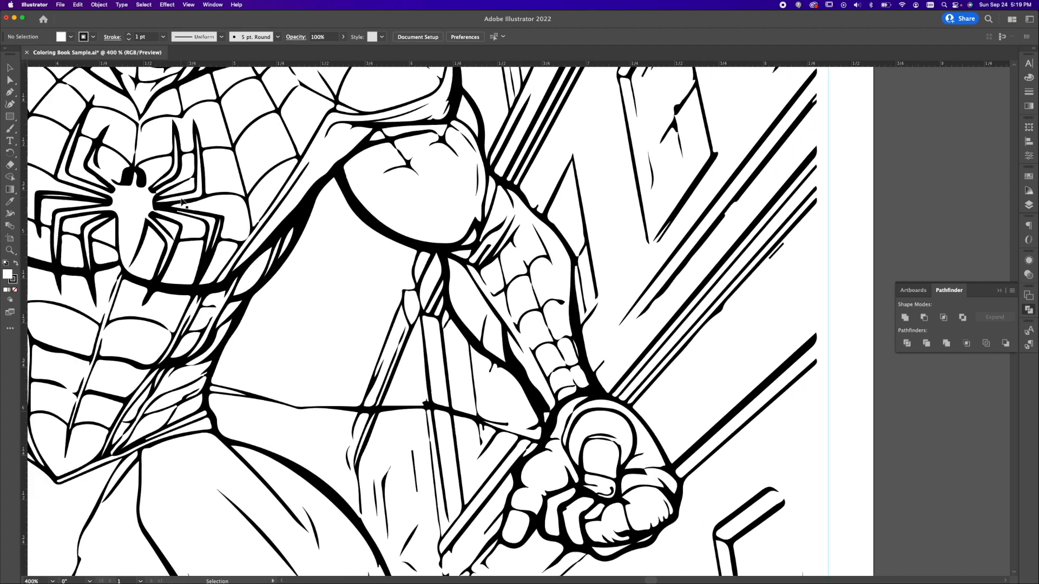
scroll(182, 202, up, 2)
scroll(247, 173, up, 3)
scroll(247, 173, left, 2)
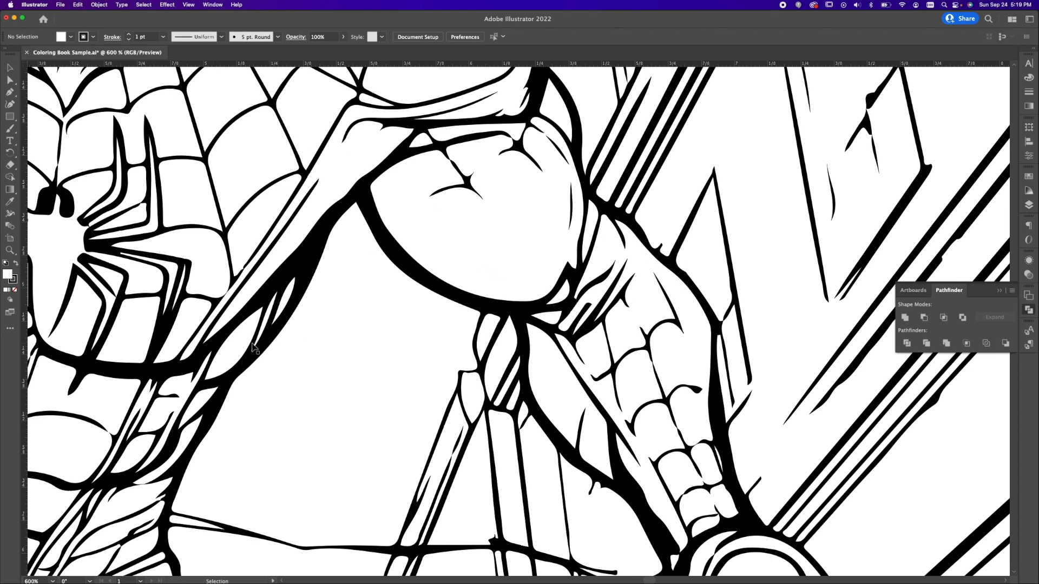
key(super+1)
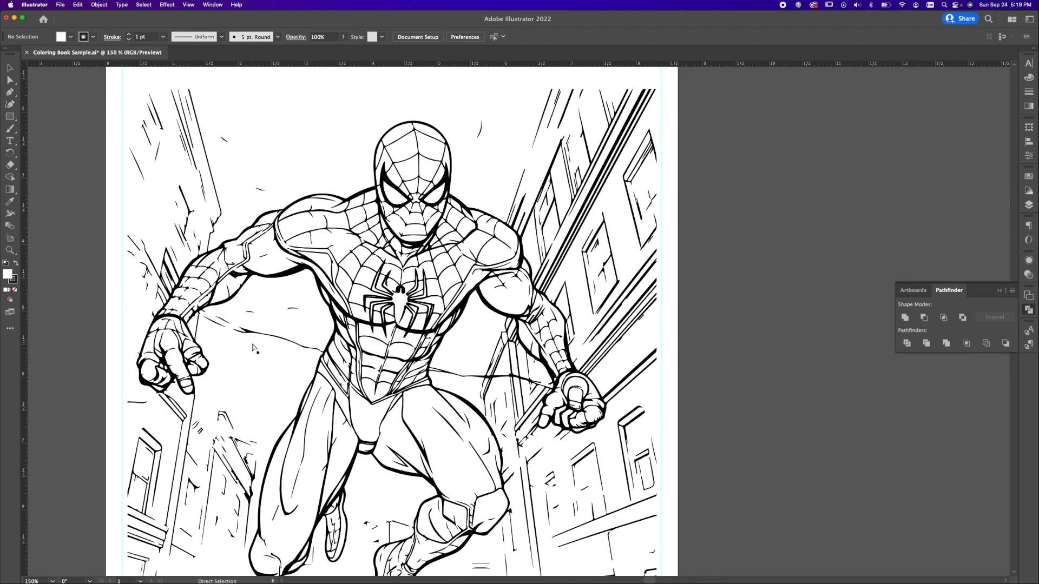
key(super+minus)
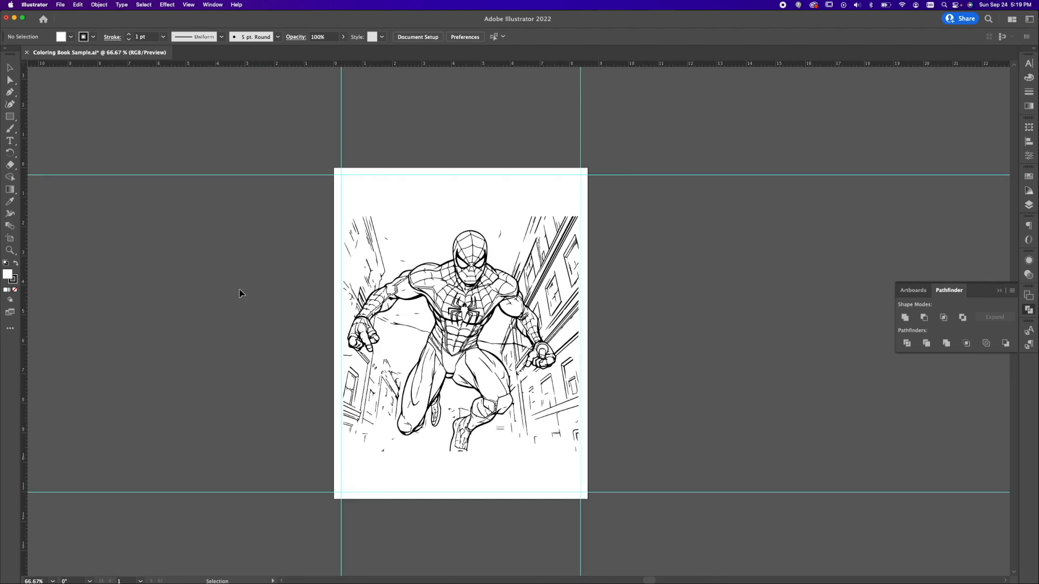
Step: Export the Spider-Man page in JPEG format with the file name "spiderman vector" in the coloring book folder
click(61, 5)
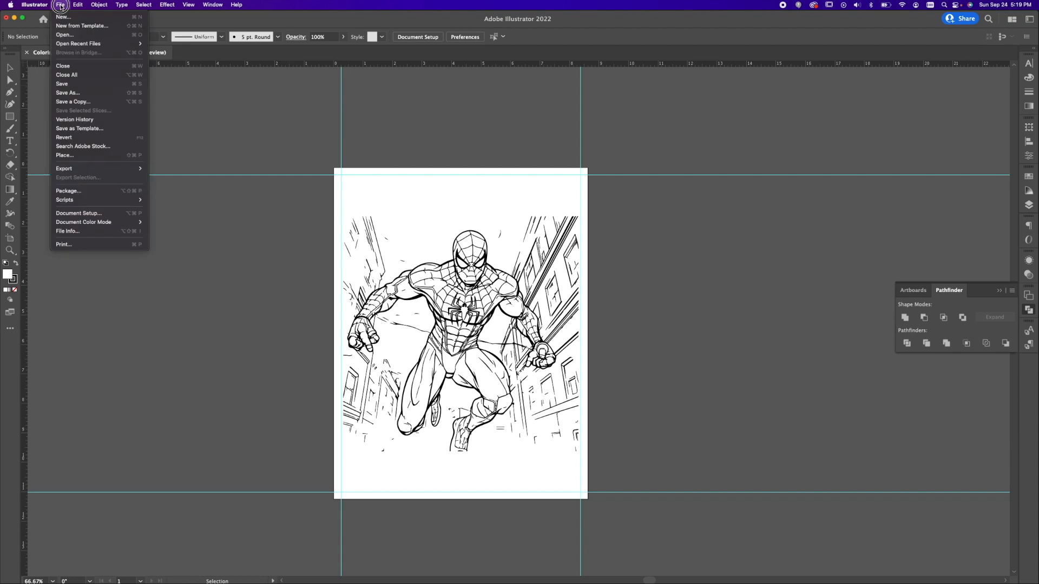
mouse_move(116, 173)
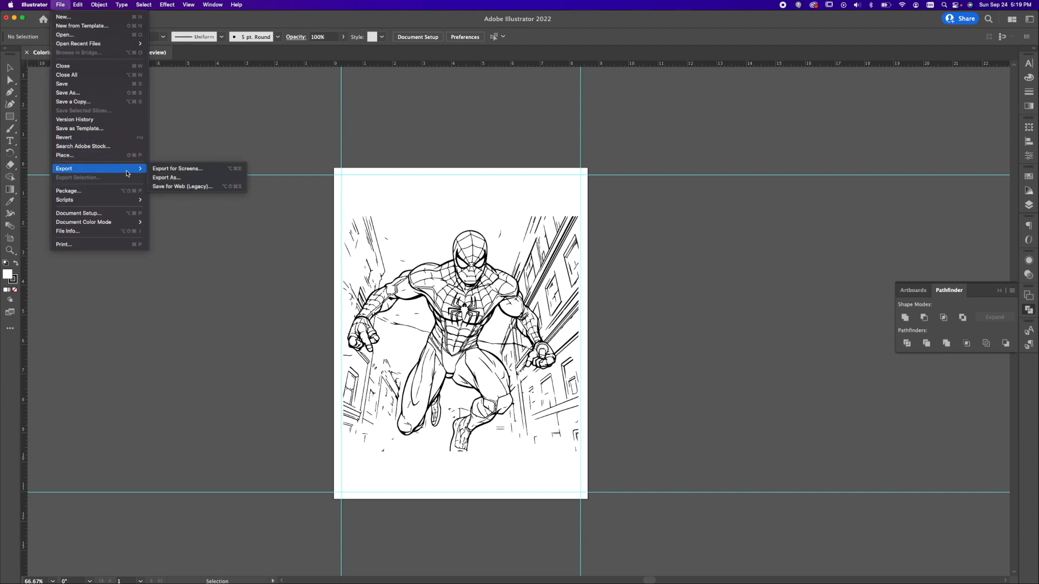
click(194, 180)
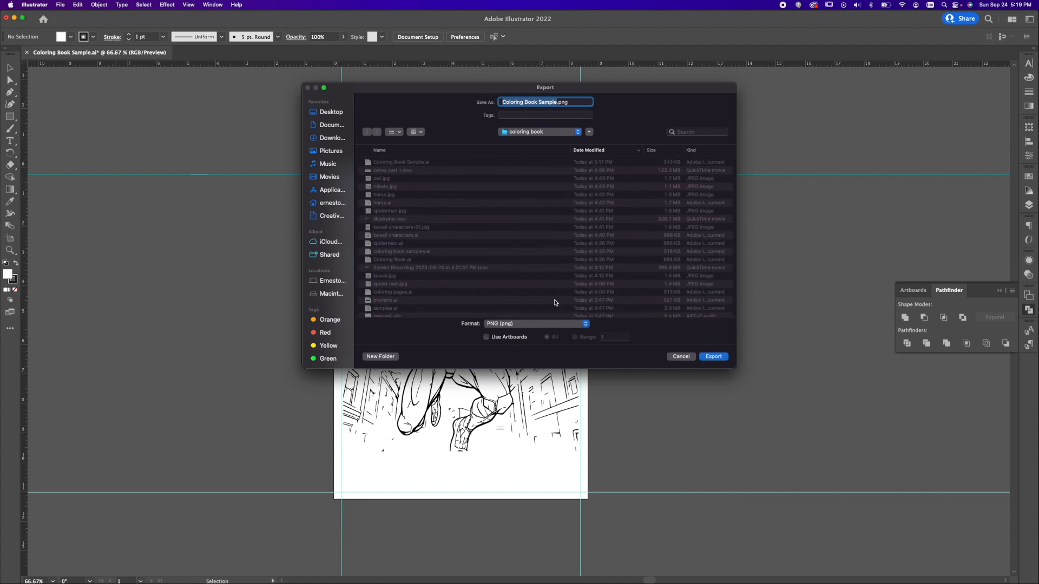
click(553, 325)
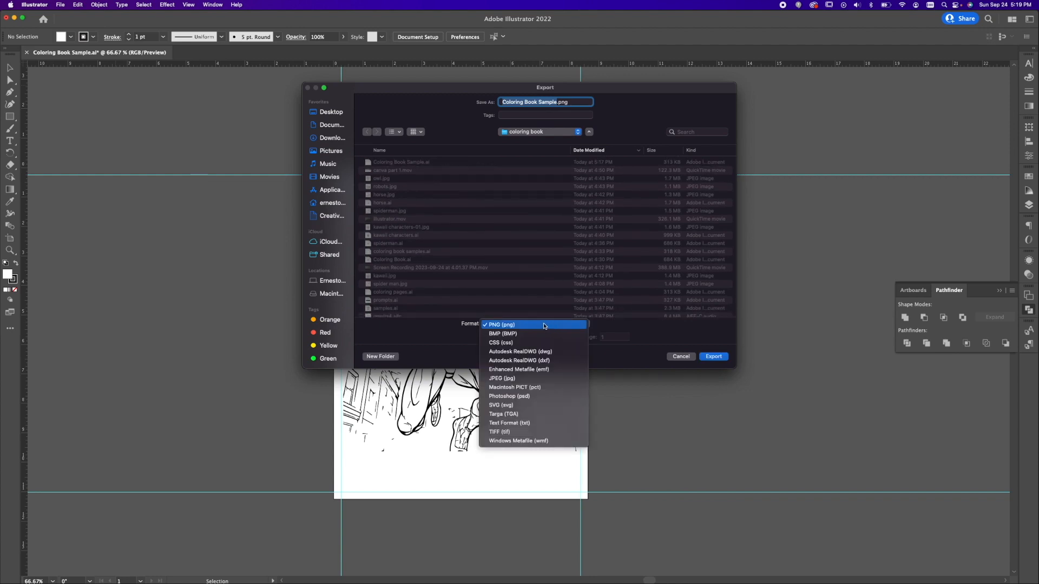
click(541, 378)
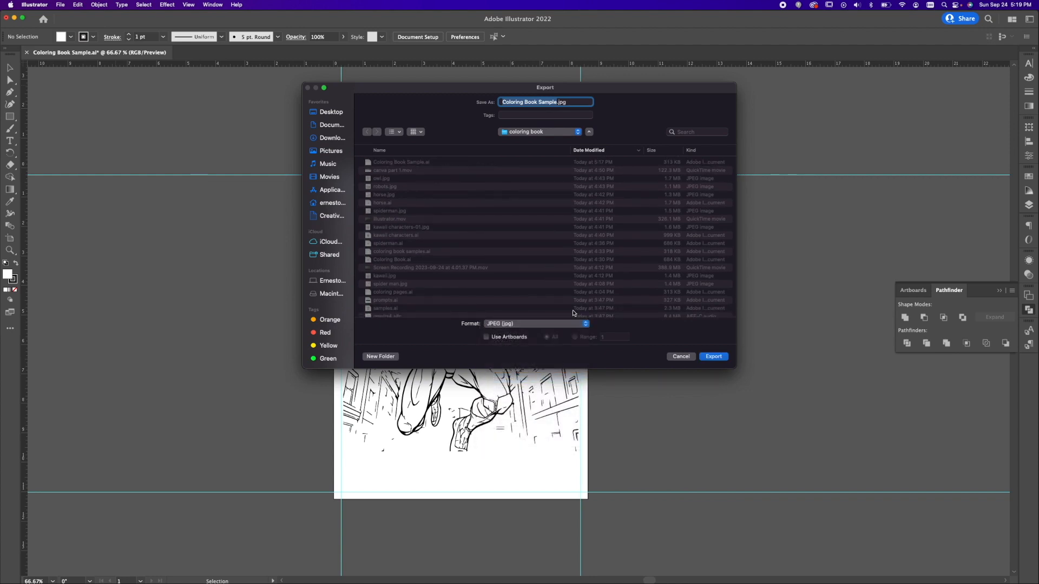
text(spiderman vector)
key(Return)
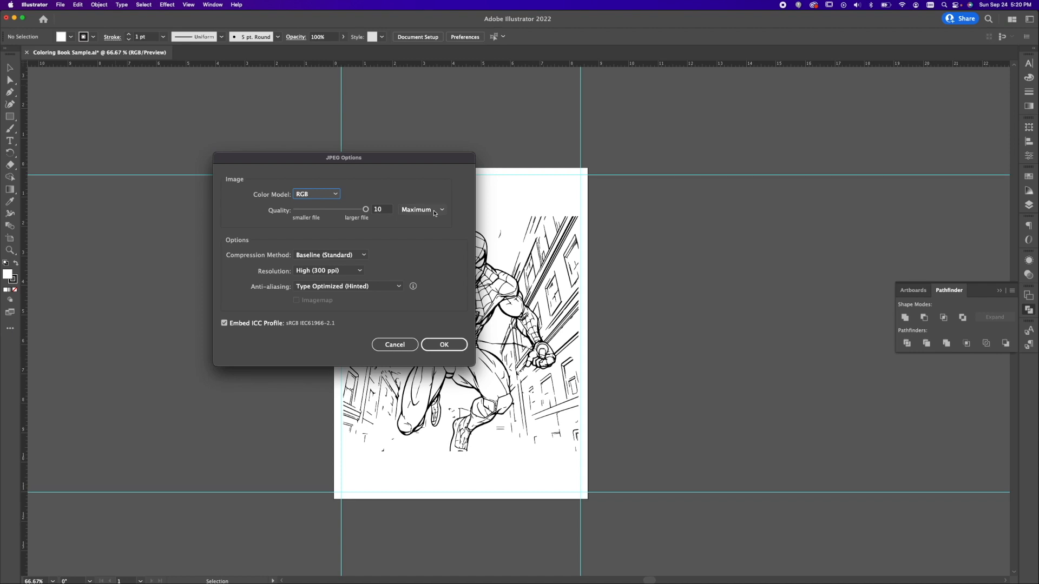
Step: Set the JPEG resolution to Other at 300 ppi and complete the export
click(349, 273)
click(336, 283)
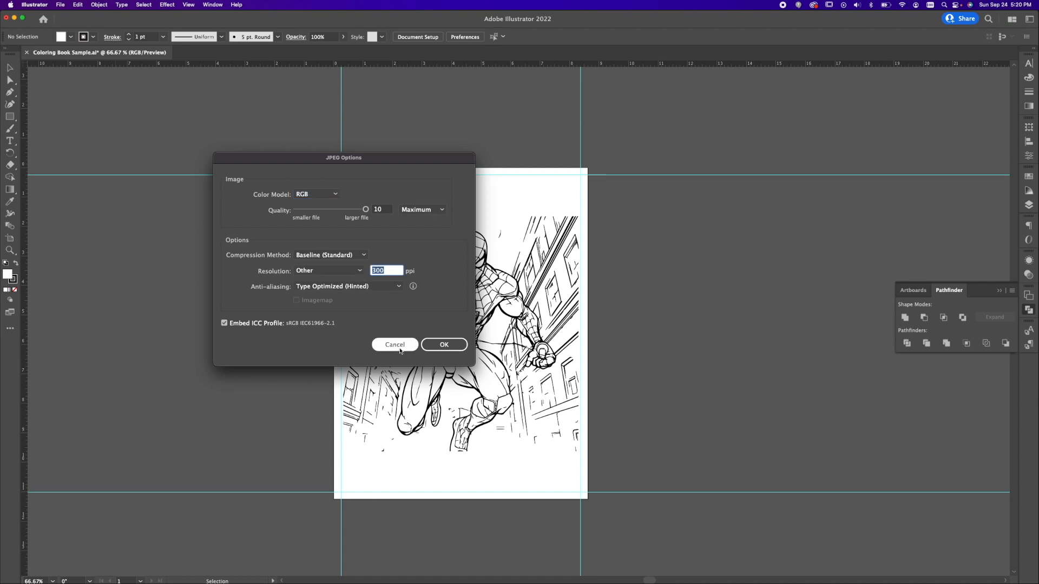
click(449, 343)
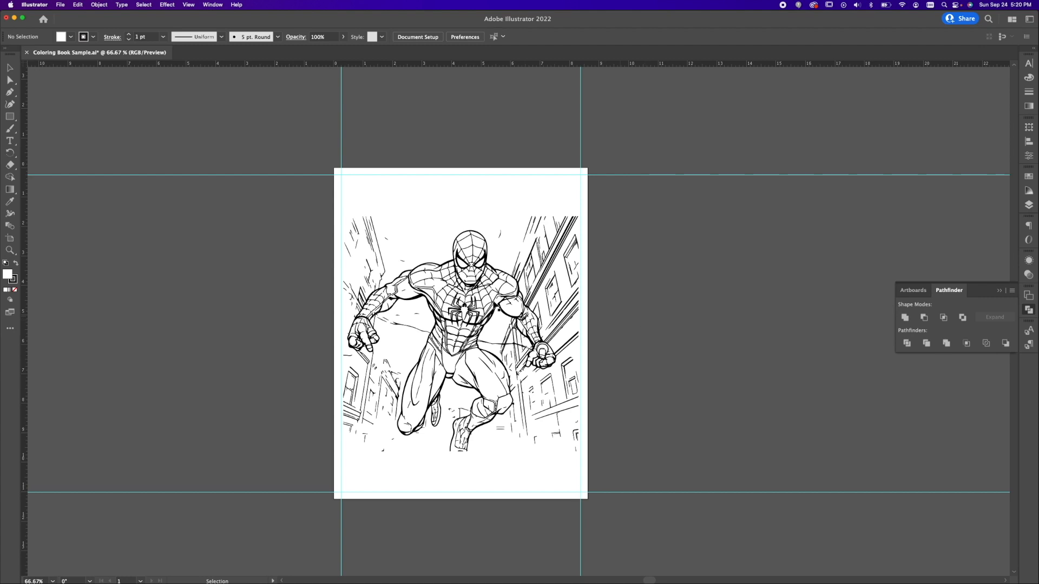
Step: Delete the traced Spider-Man drawing and place the first minimalist-style PNG, showing cute animal characters, from the results folder
click(433, 299)
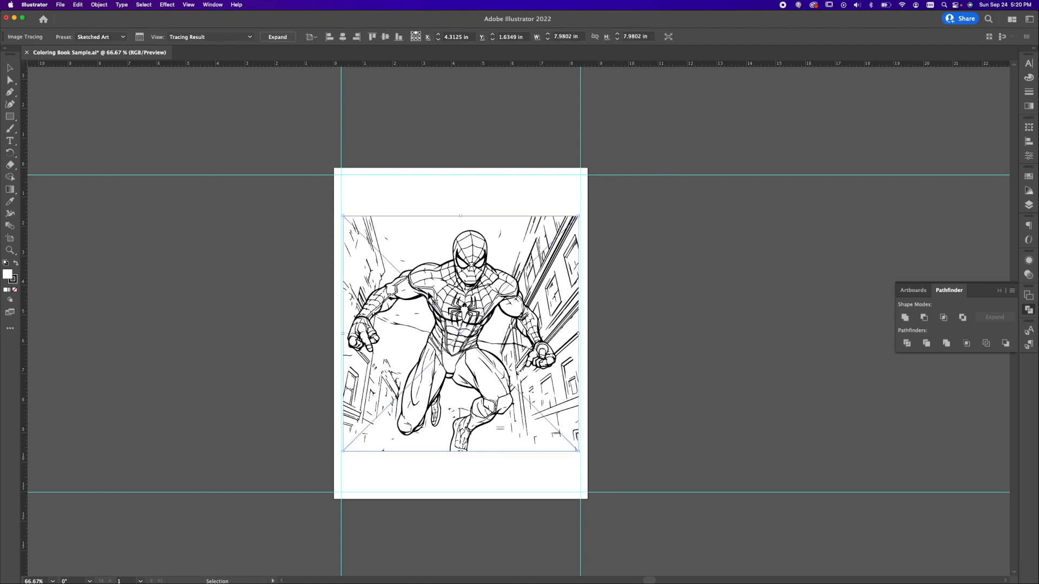
key(Delete)
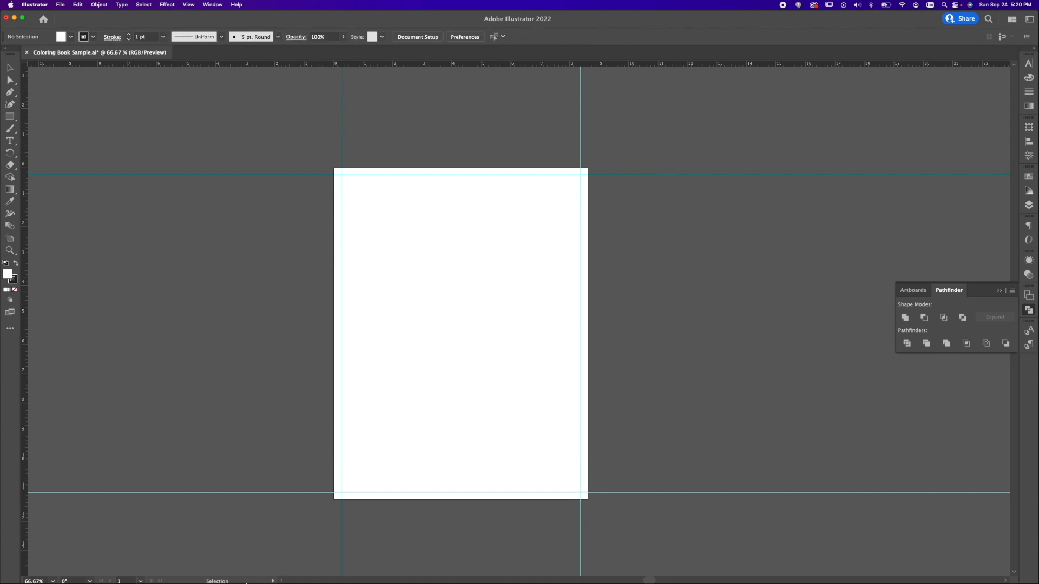
click(103, 551)
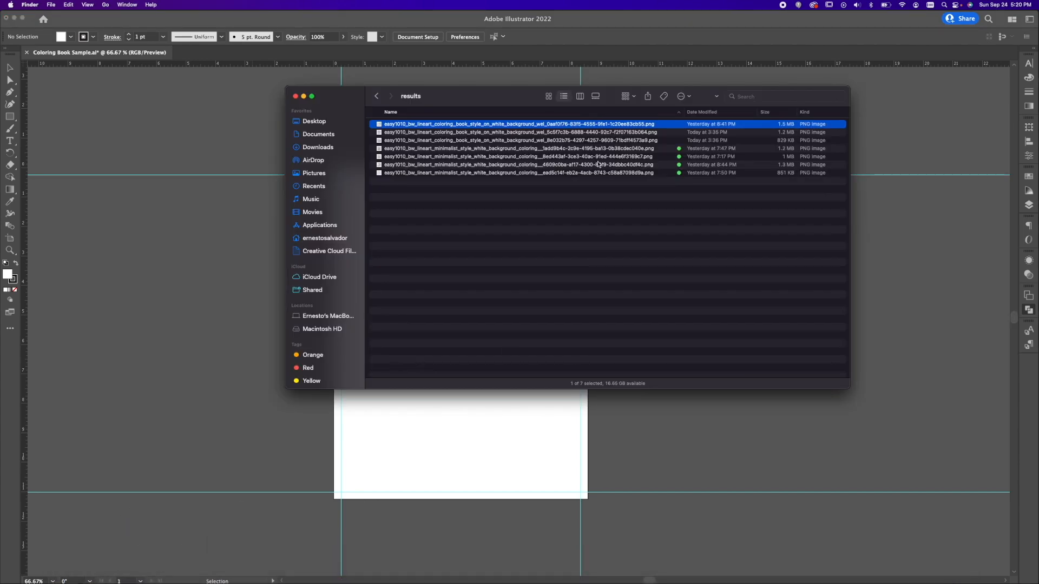
click(654, 133)
key(space)
key(Down)
key(Down)
key(space)
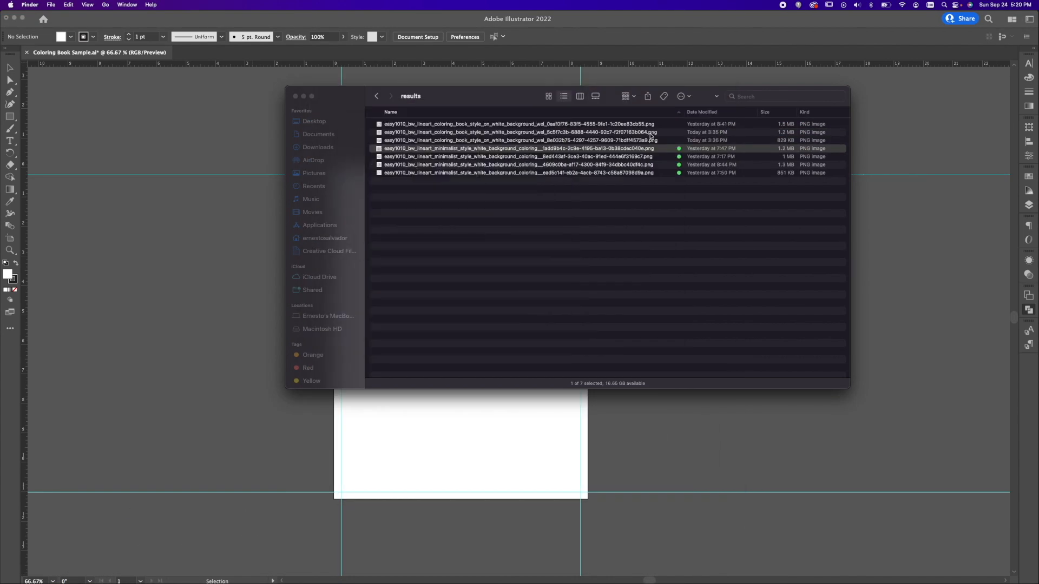
drag(621, 150, 578, 262)
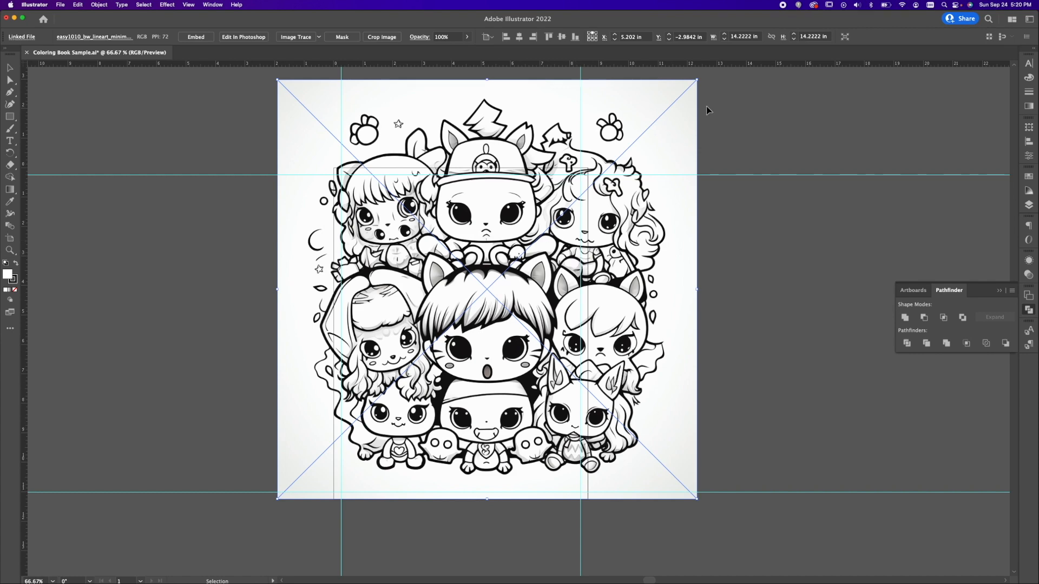
Step: Scale the characters image proportionally to about 9.18 in wide and center it horizontally and vertically on the artboard
drag(696, 79, 576, 200)
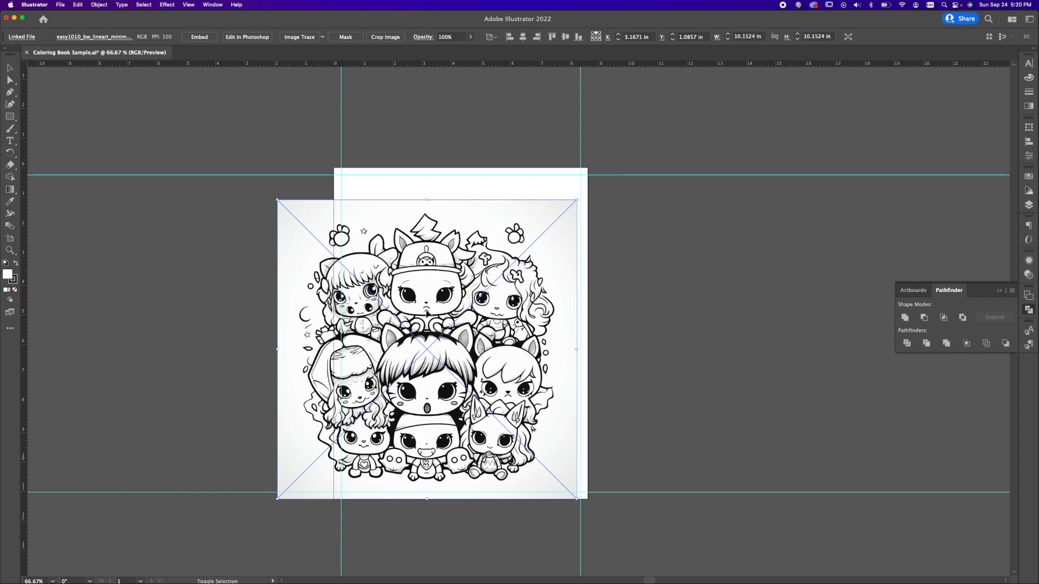
drag(277, 499, 327, 471)
drag(577, 201, 640, 179)
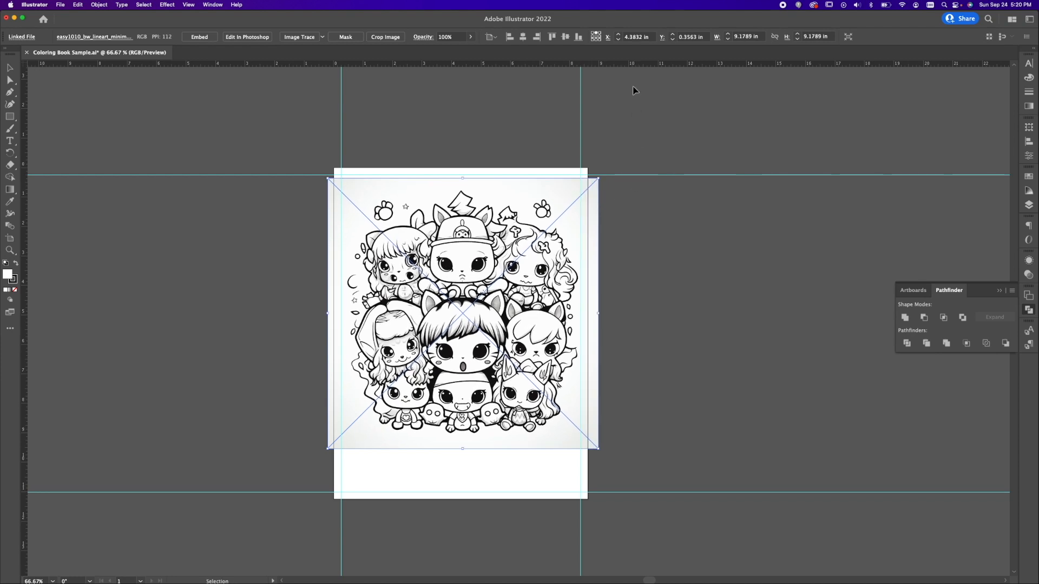
click(566, 37)
click(523, 36)
click(617, 287)
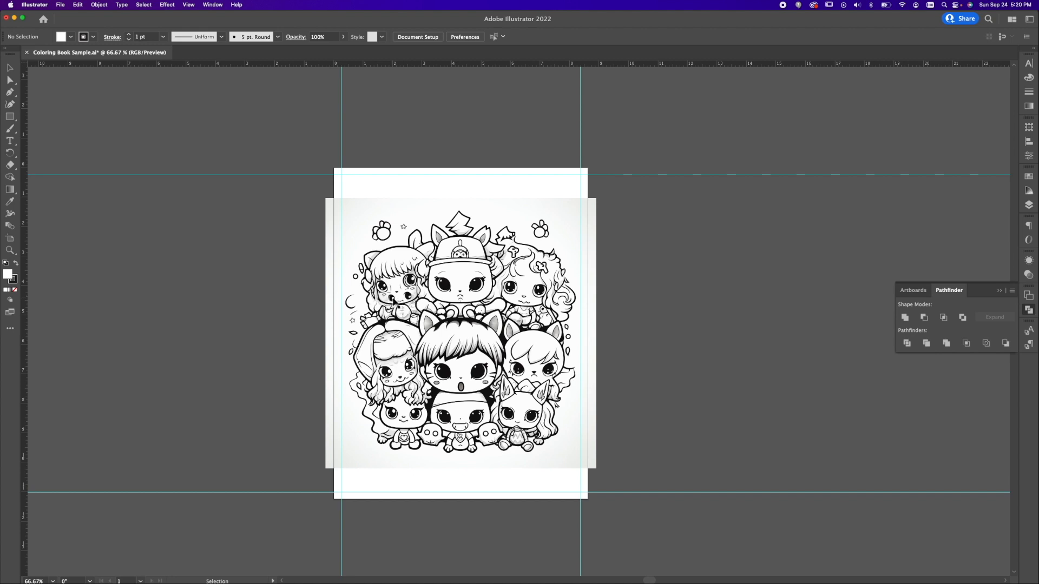
Step: Apply Image Trace to the characters image with the Shades of Gray preset and expand the tracing into vector paths
click(517, 305)
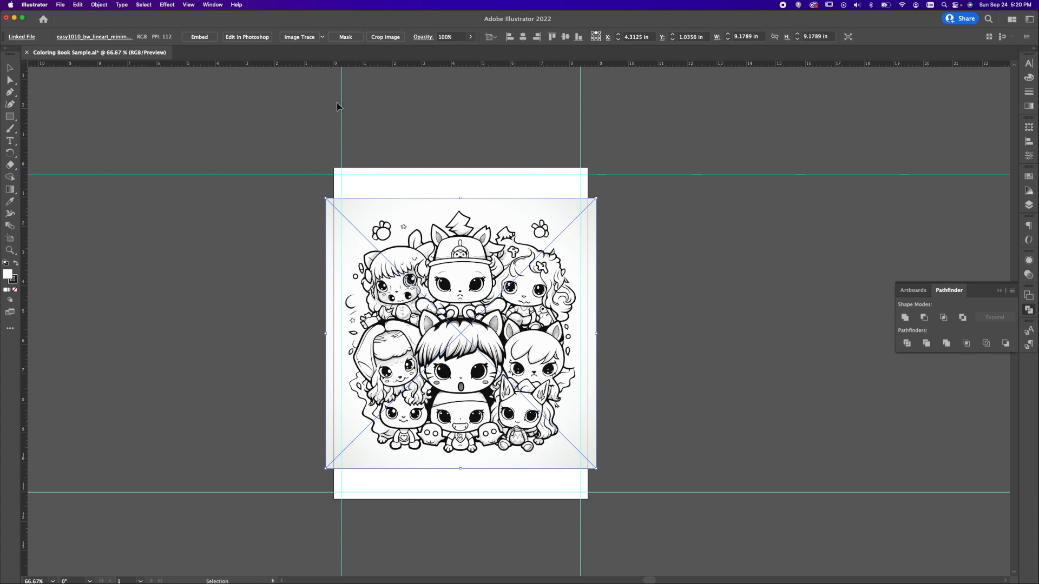
click(323, 38)
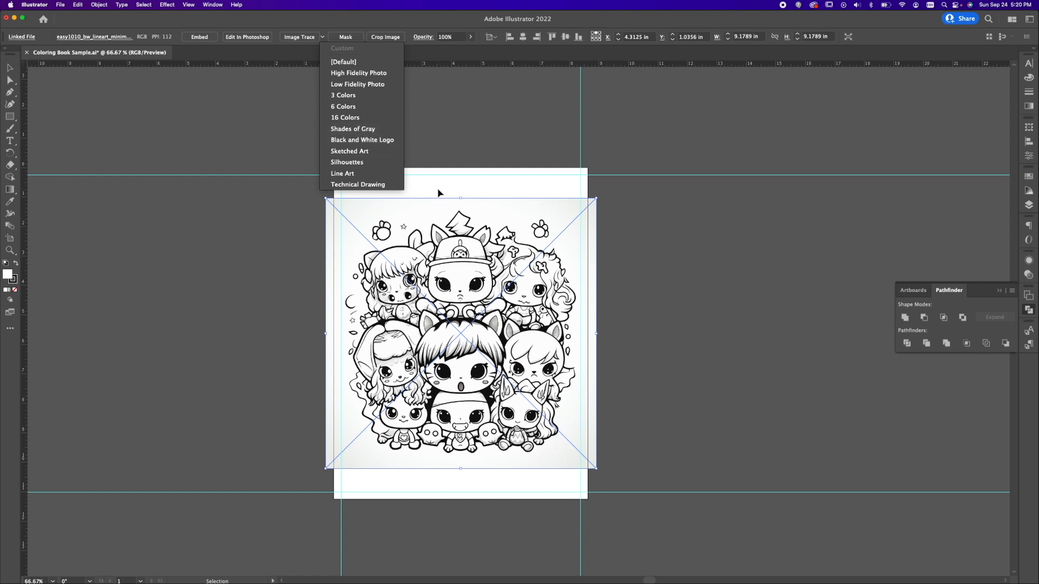
click(440, 190)
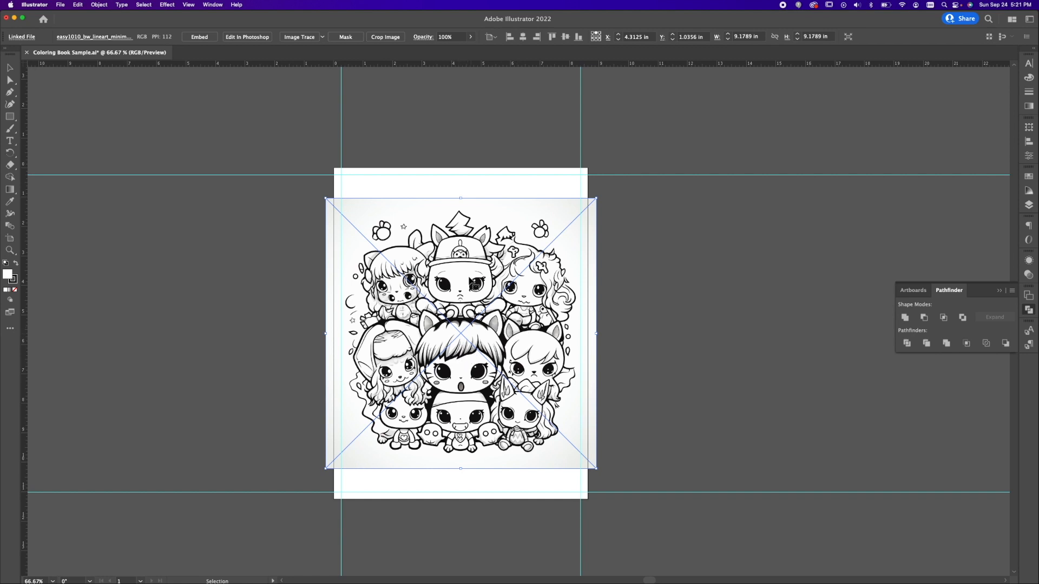
click(322, 37)
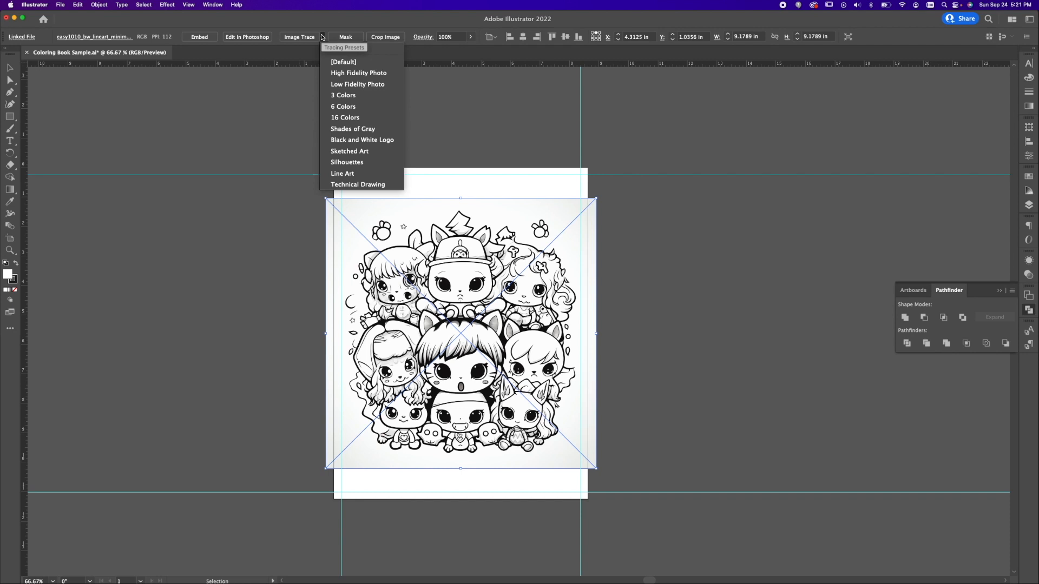
click(364, 129)
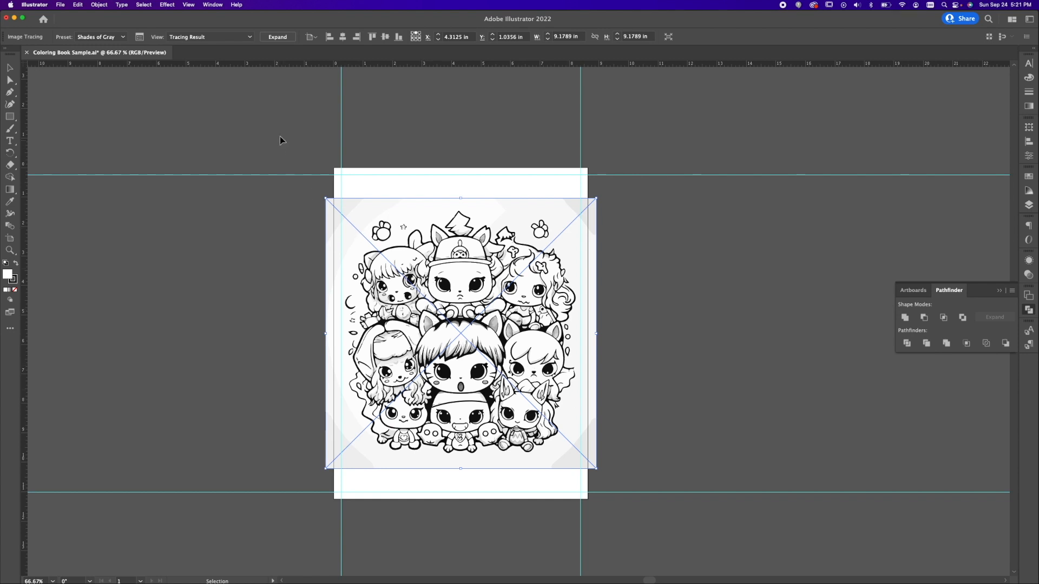
click(278, 38)
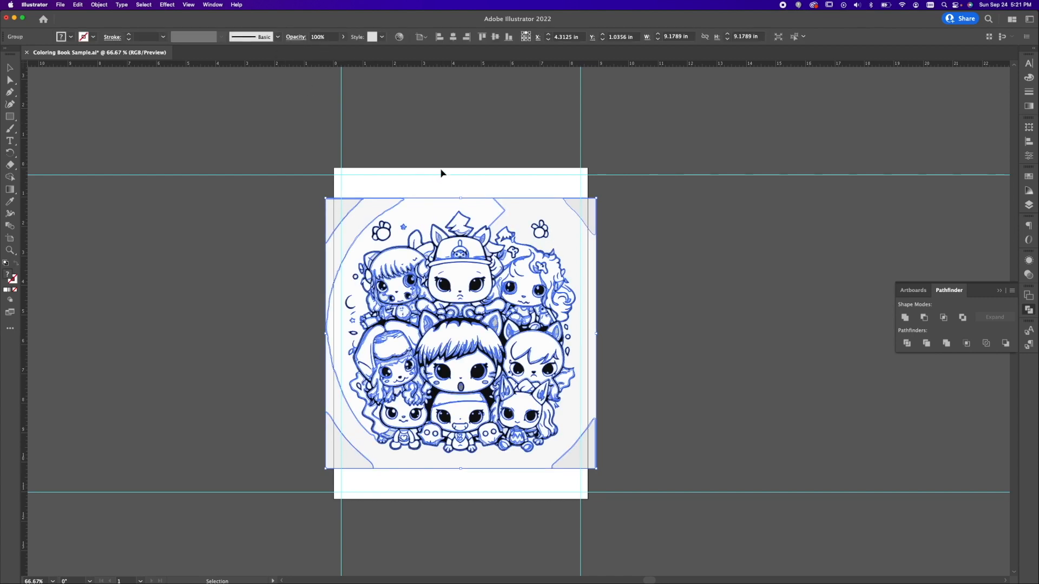
click(749, 163)
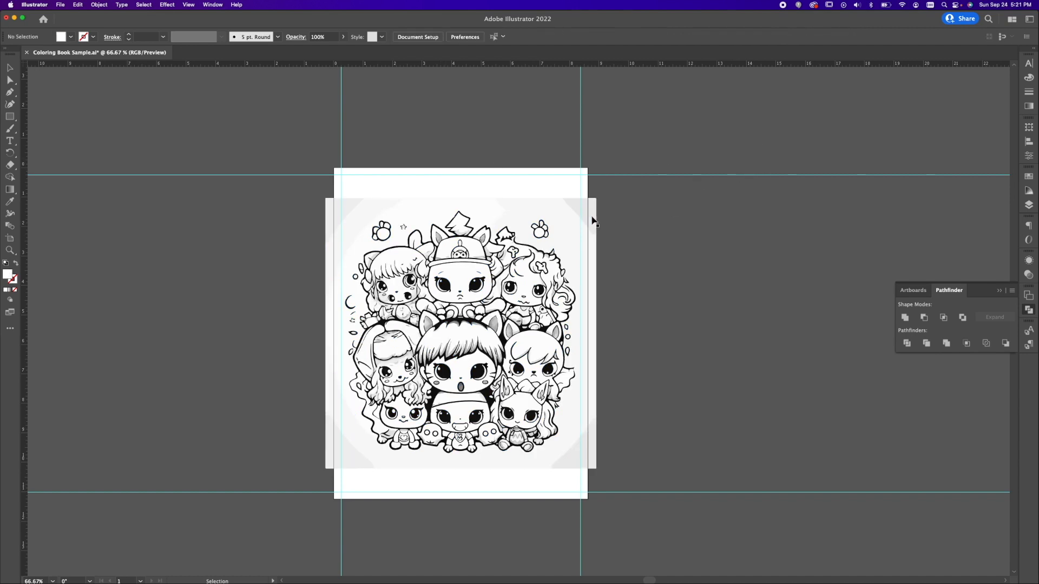
Step: Delete the gray background shapes around the traced characters, including the pieces in all four corners
click(582, 214)
key(Delete)
click(577, 236)
key(Delete)
click(338, 225)
key(Delete)
click(331, 337)
key(Delete)
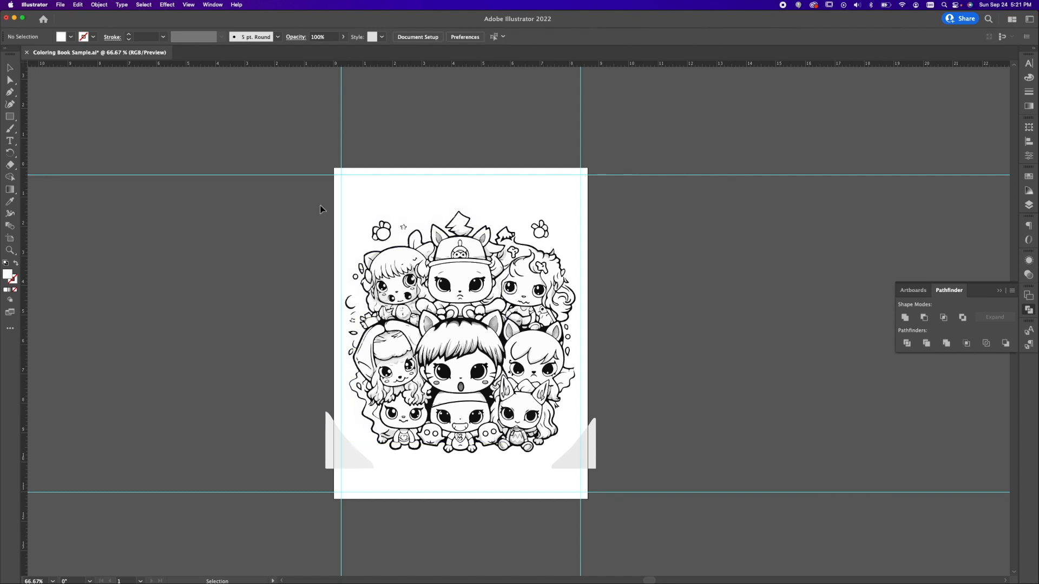
click(335, 456)
key(Delete)
click(584, 445)
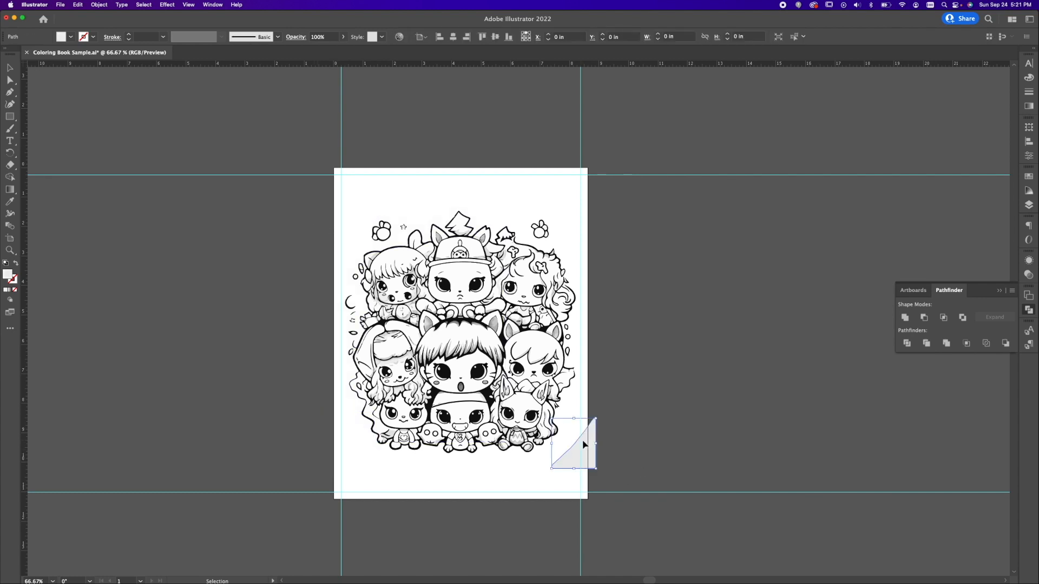
key(Delete)
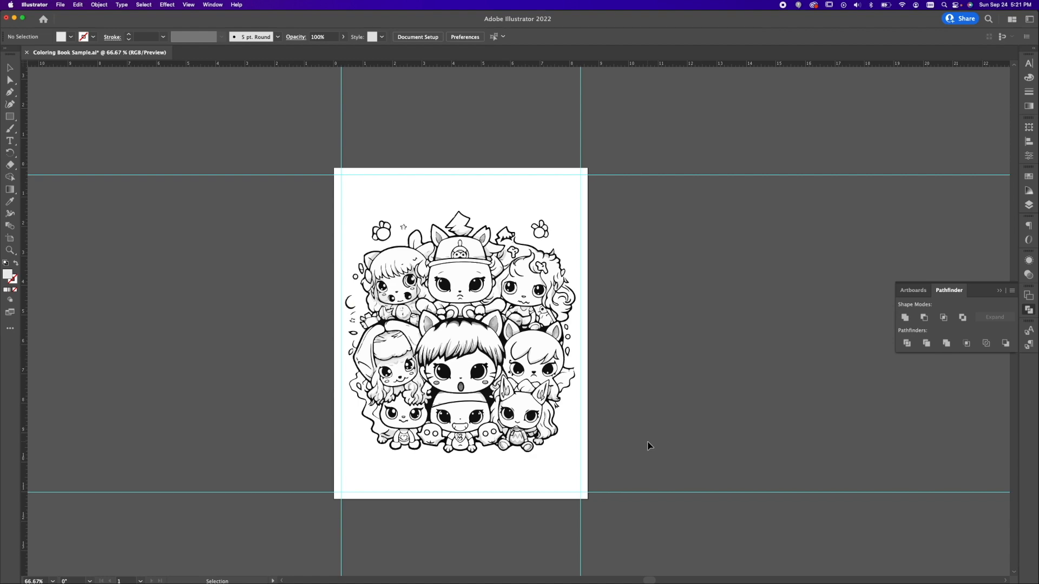
Step: Delete the two misplaced extra eyes and their leftover fragments on the lower face of the top-row character with bangs
key(super+equal)
key(super+equal)
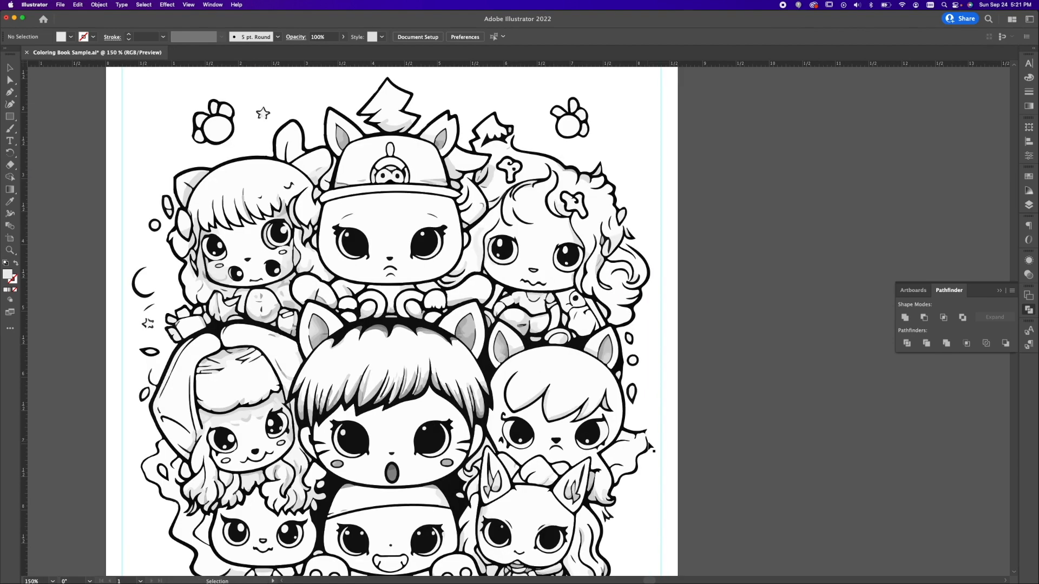
scroll(652, 450, left, 5)
scroll(652, 450, down, 2)
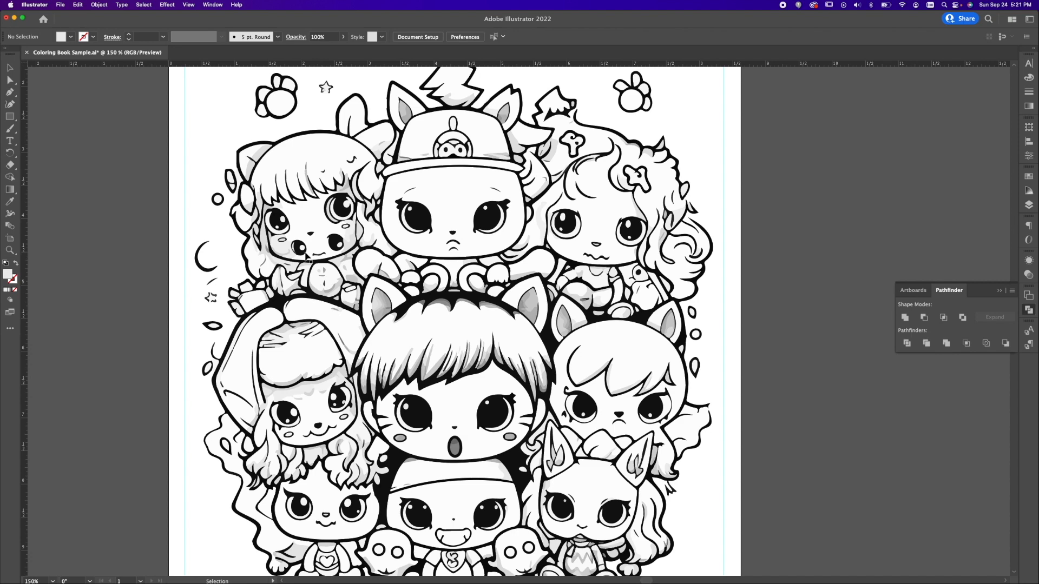
key(super+equal)
scroll(306, 254, left, 5)
scroll(309, 241, up, 2)
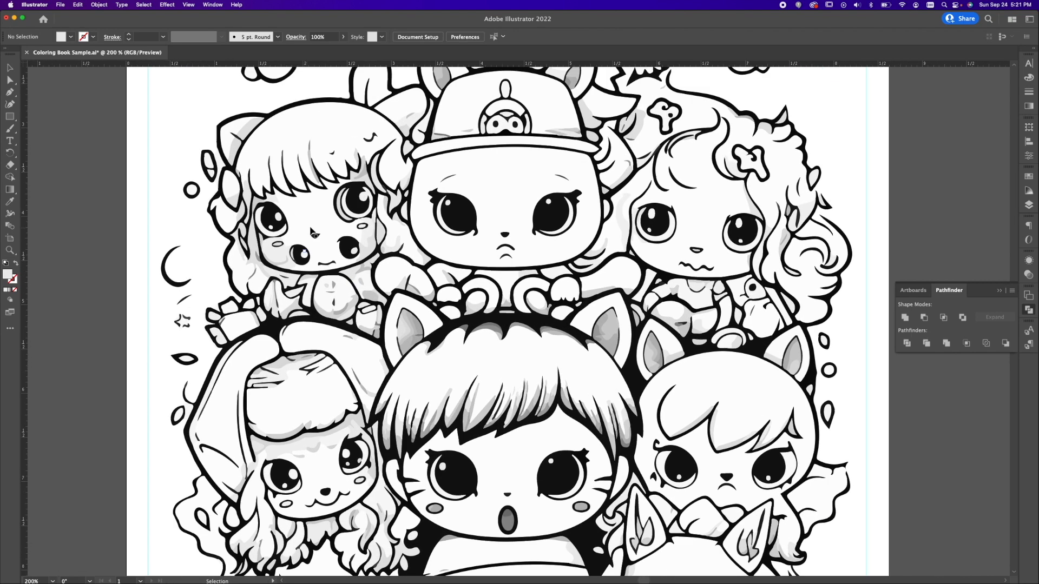
click(344, 246)
key(Delete)
click(301, 261)
key(Delete)
click(295, 263)
key(Delete)
drag(303, 256, 300, 254)
click(293, 254)
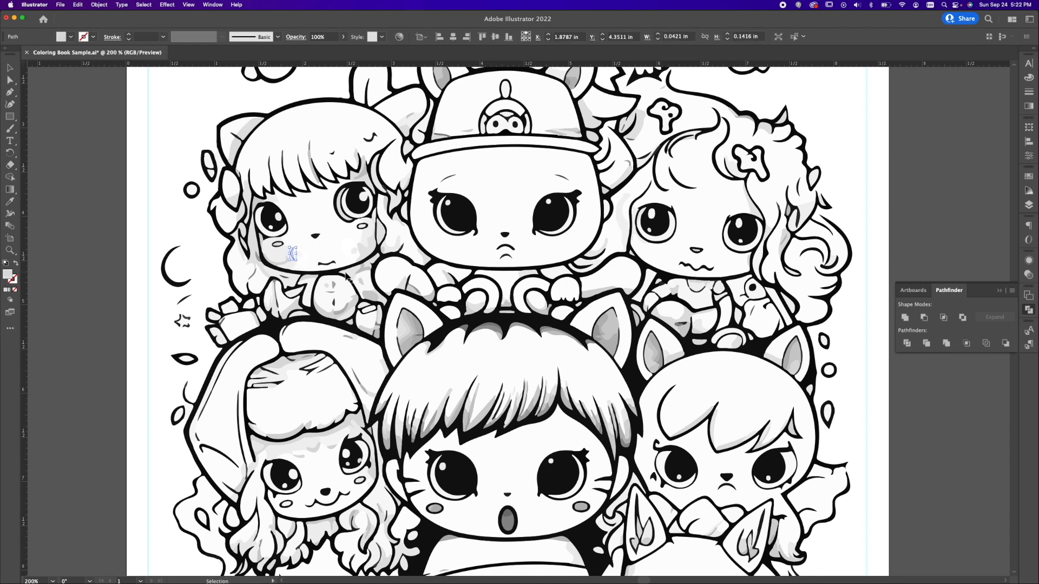
key(Delete)
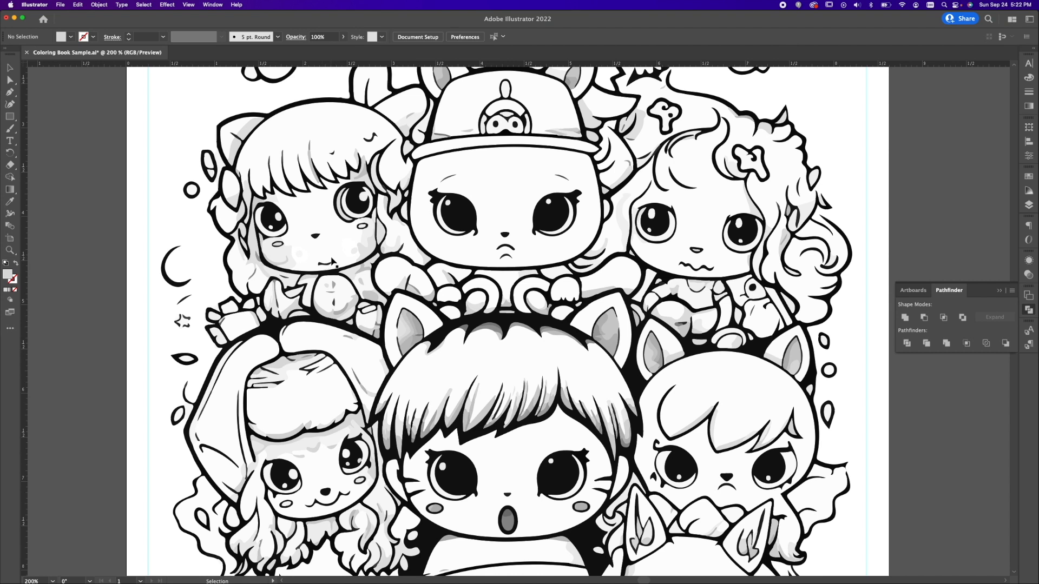
drag(356, 255, 296, 256)
click(79, 291)
Step: Delete the small mark below the capped character's mouth, and shift its frown and the frown of the cat-eared character below slightly down
click(504, 256)
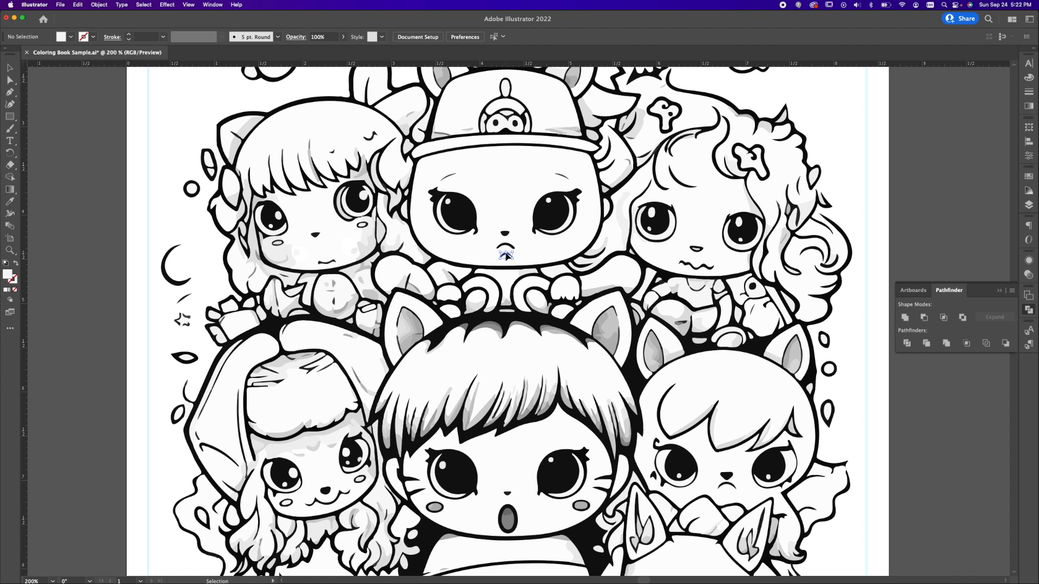
key(Delete)
drag(509, 246, 508, 251)
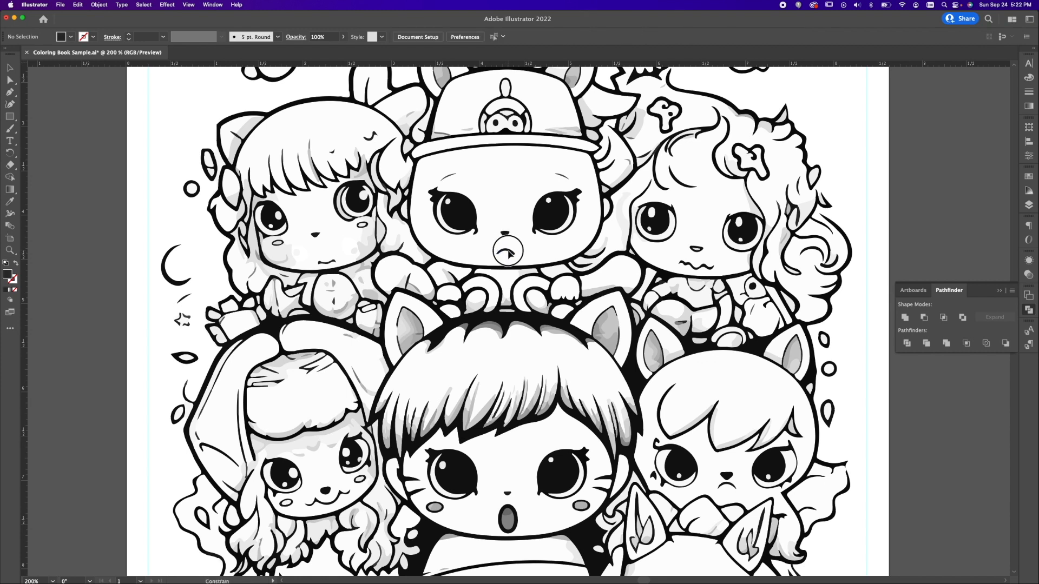
click(1009, 502)
drag(731, 484, 731, 491)
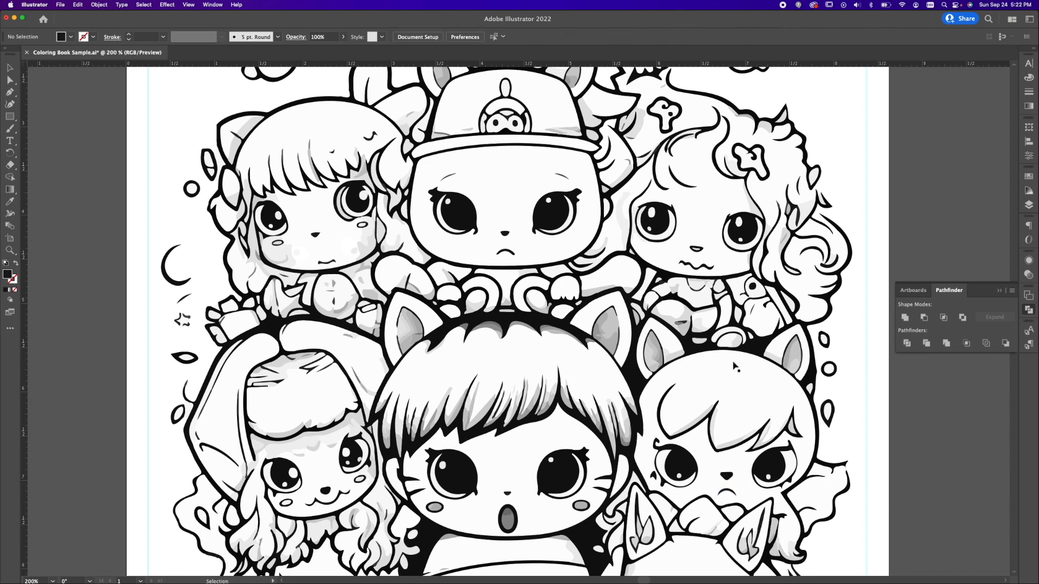
Step: Delete all pieces of the small star beside the paw print in the upper part of the drawing
scroll(734, 368, up, 2)
scroll(735, 368, left, 1)
scroll(735, 368, up, 3)
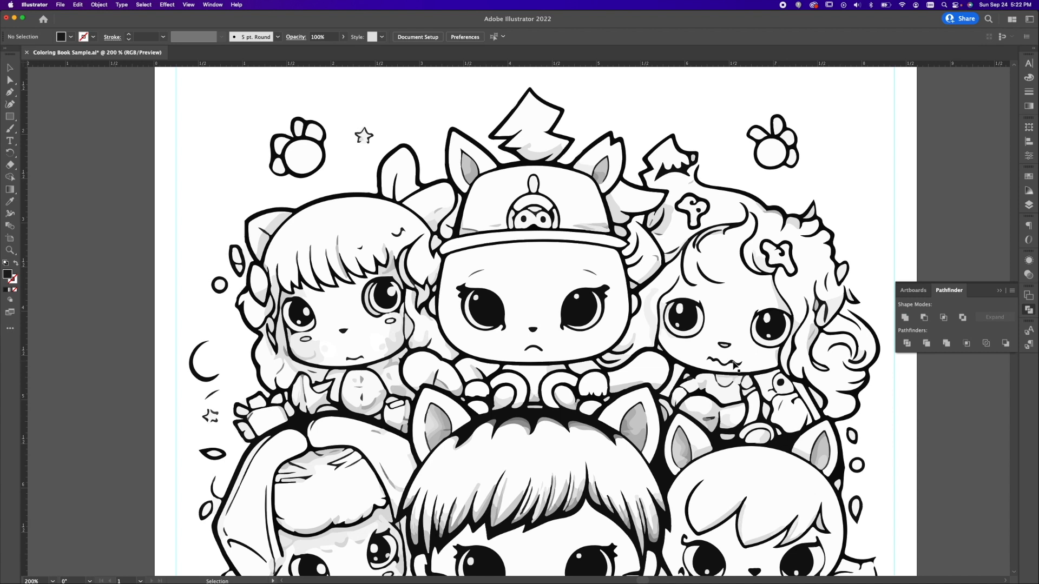
click(364, 136)
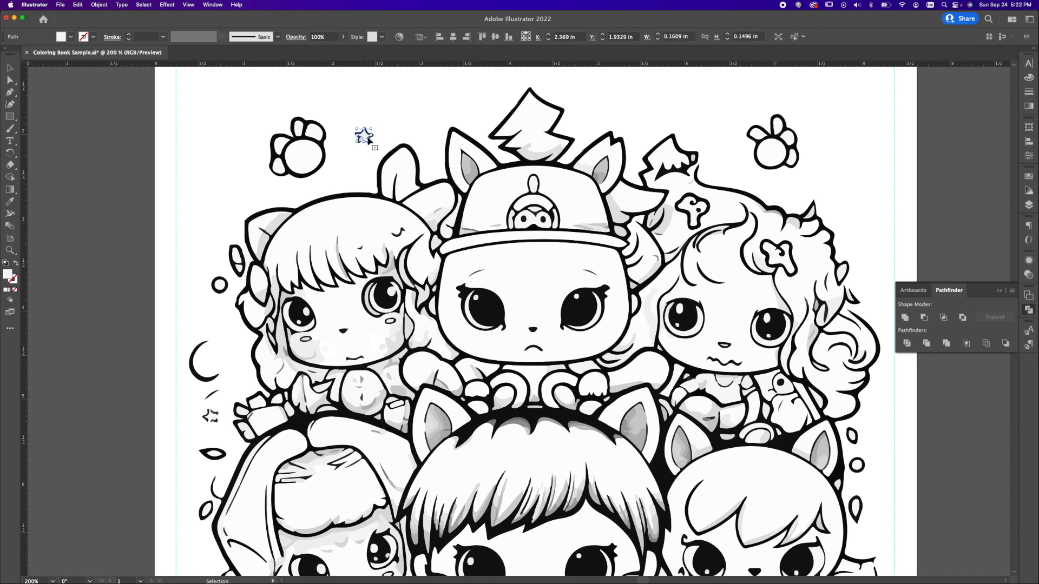
key(Delete)
click(362, 140)
key(Delete)
click(361, 140)
key(Delete)
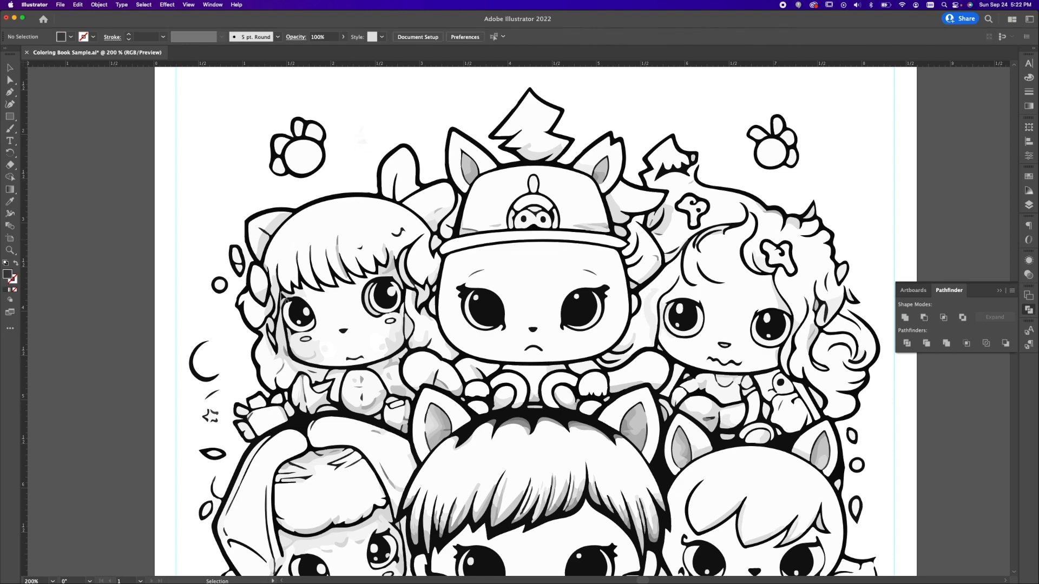
Step: Delete the small star at the outer edge of the drawing, below the crescent shape
scroll(244, 400, down, 5)
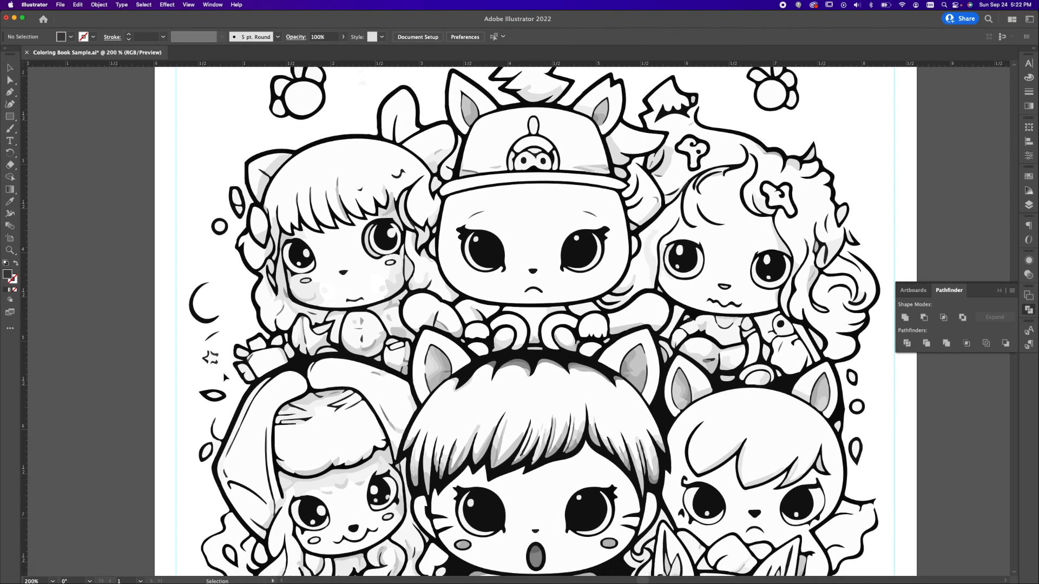
click(213, 361)
key(Delete)
key(super+minus)
key(super+minus)
key(super+minus)
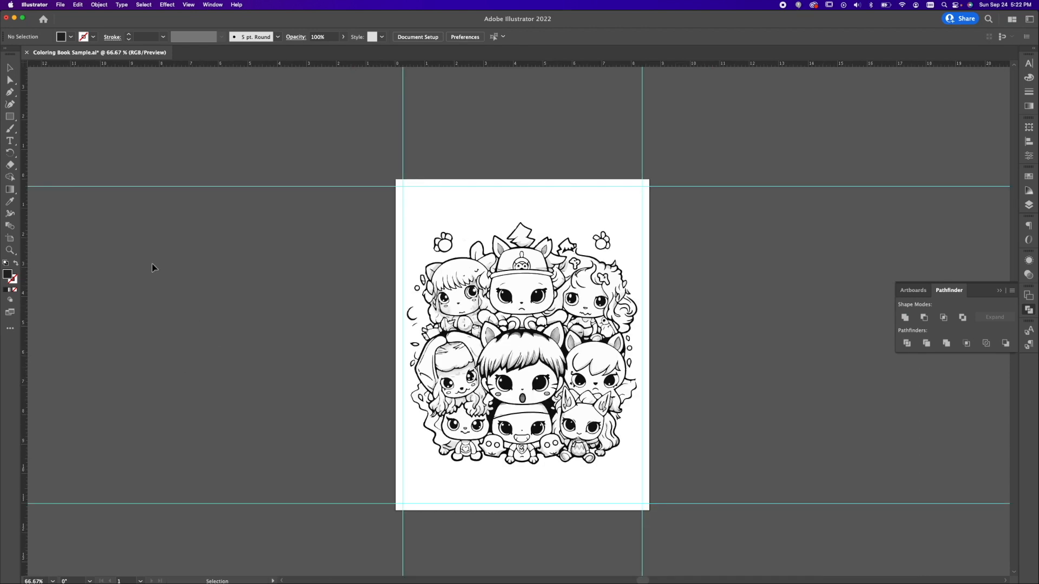
Step: Export the page to the coloring book folder as the JPEG kawaii characters.jpg, in RGB at maximum quality and 300 ppi
click(54, 5)
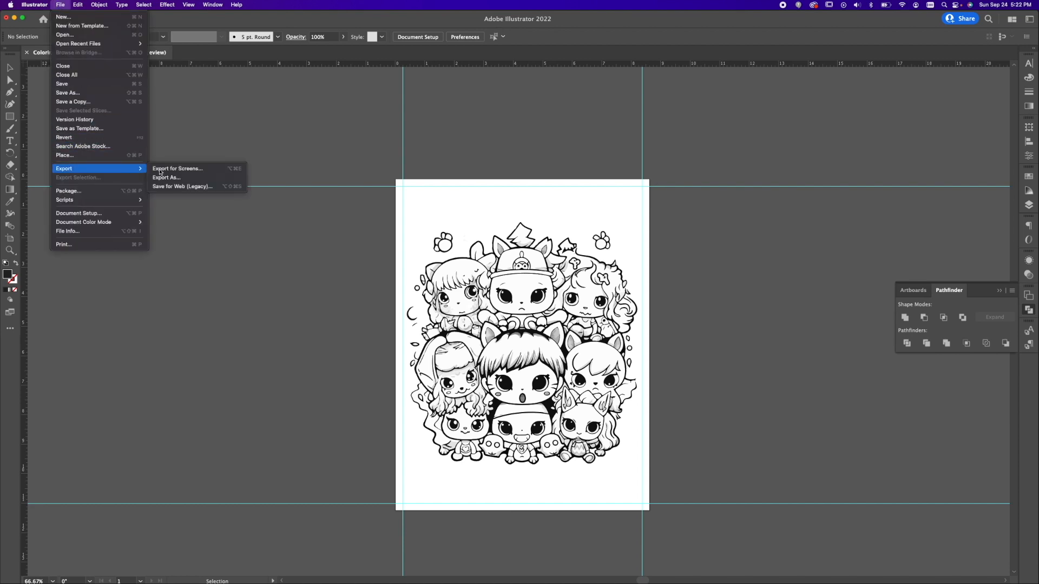
click(166, 177)
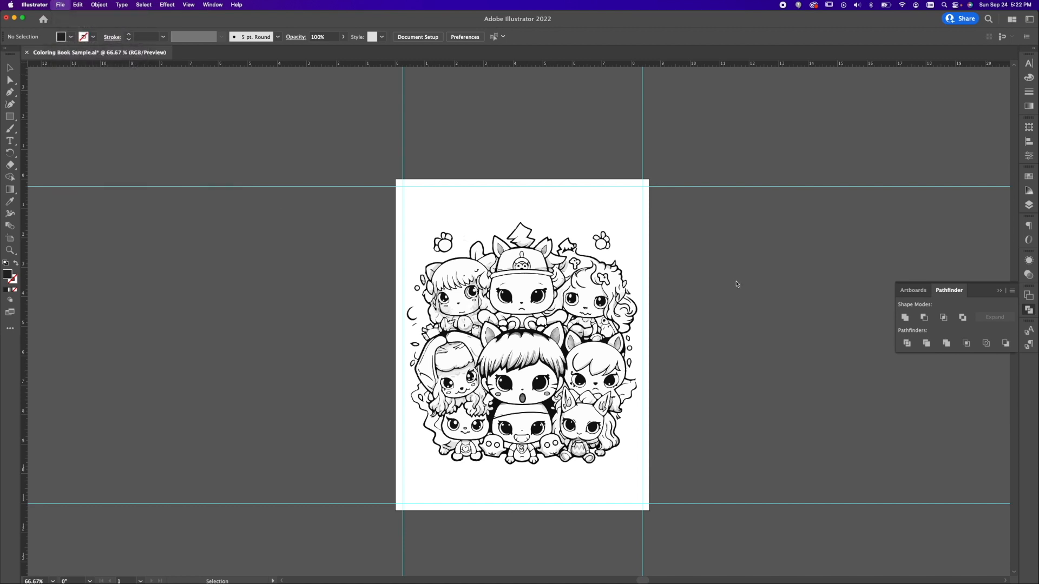
text(kawaii charac)
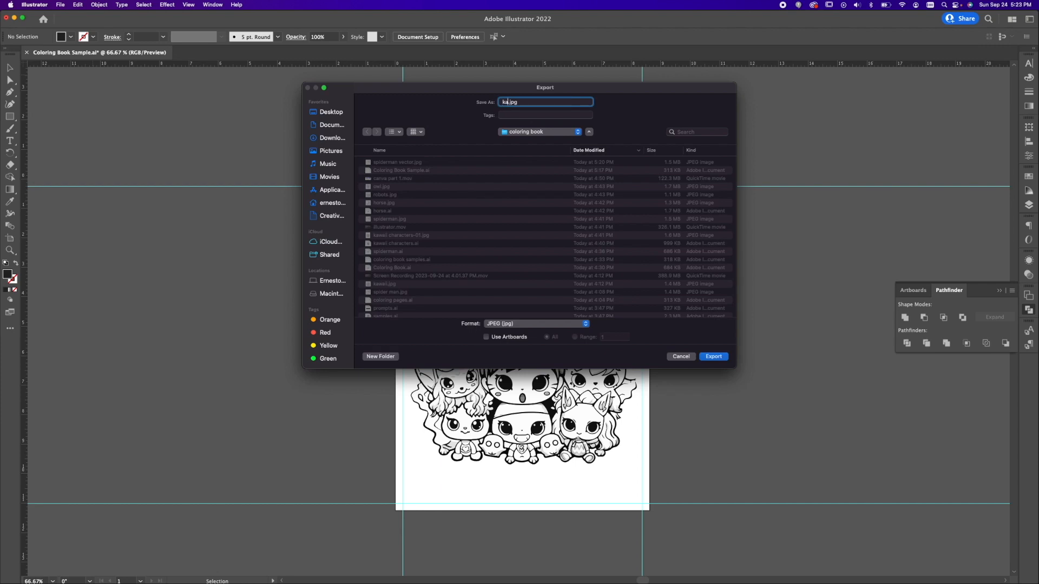
text(ters)
click(714, 356)
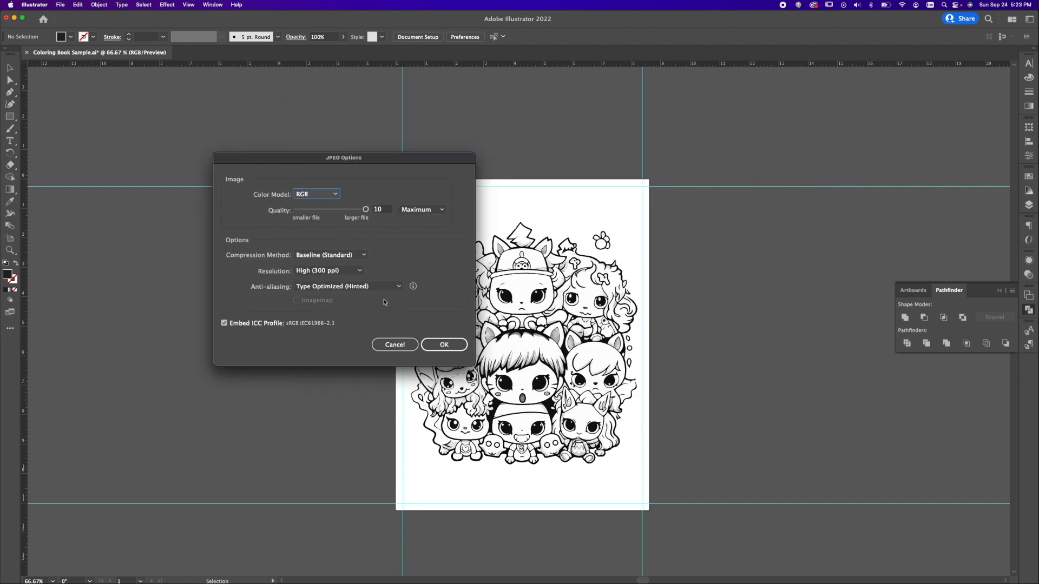
click(463, 348)
click(449, 348)
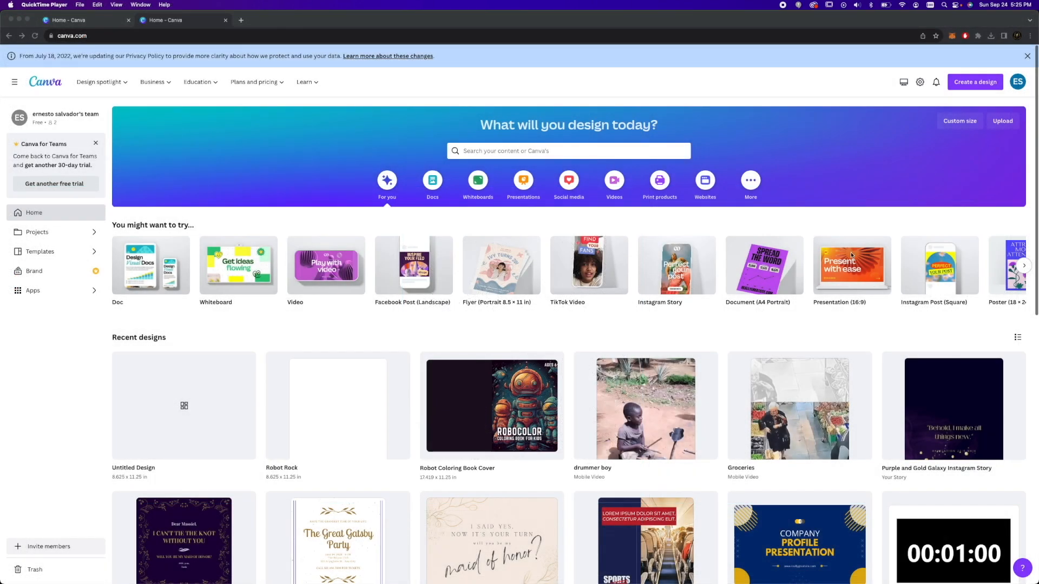
Step: Switch to Canva and create a new custom-size design, 8.625 in wide and 11.25 in high
click(866, 95)
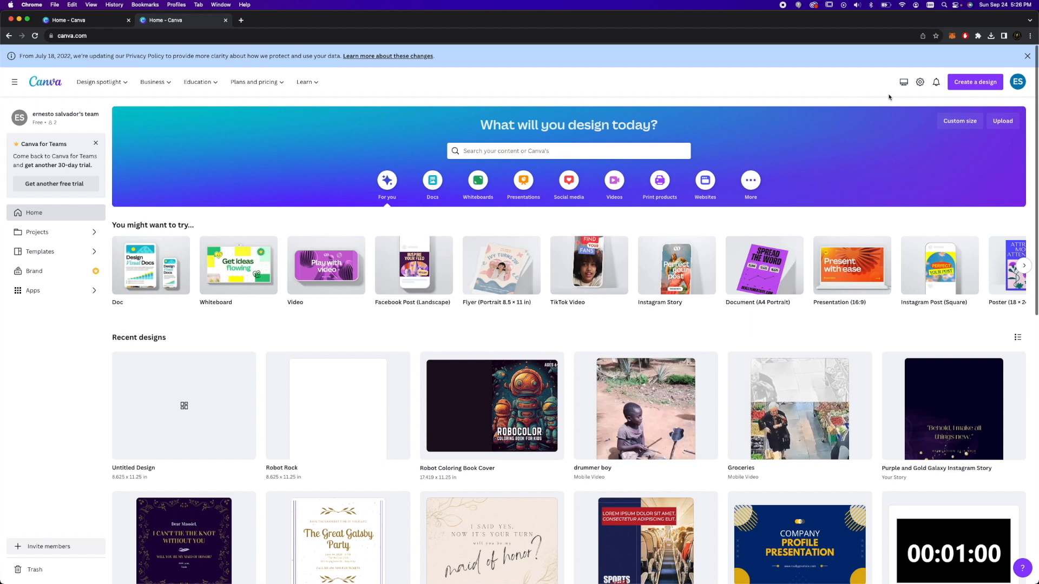
click(966, 129)
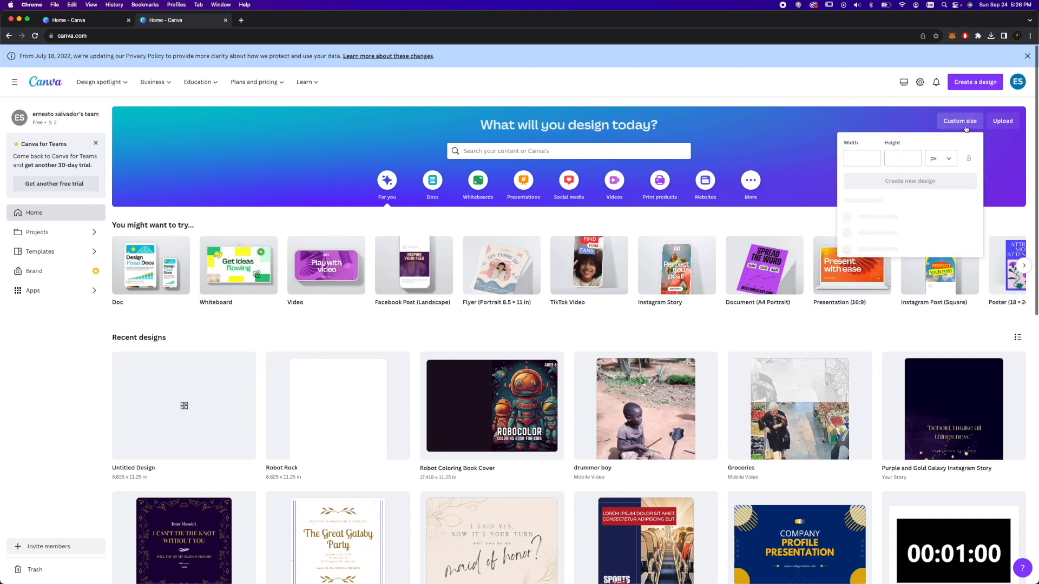
click(865, 158)
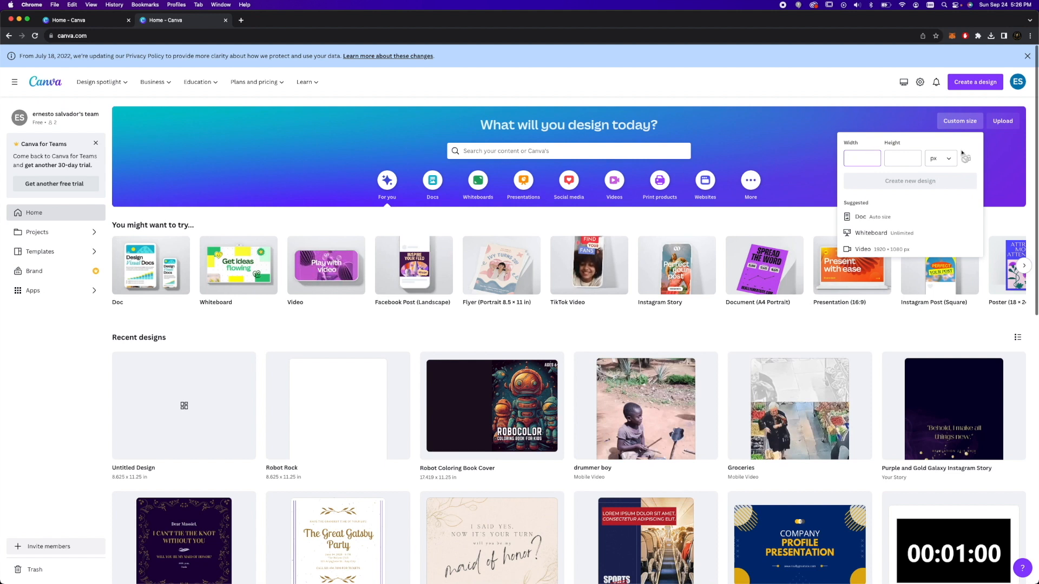
click(946, 158)
click(931, 197)
click(861, 158)
text(8.625)
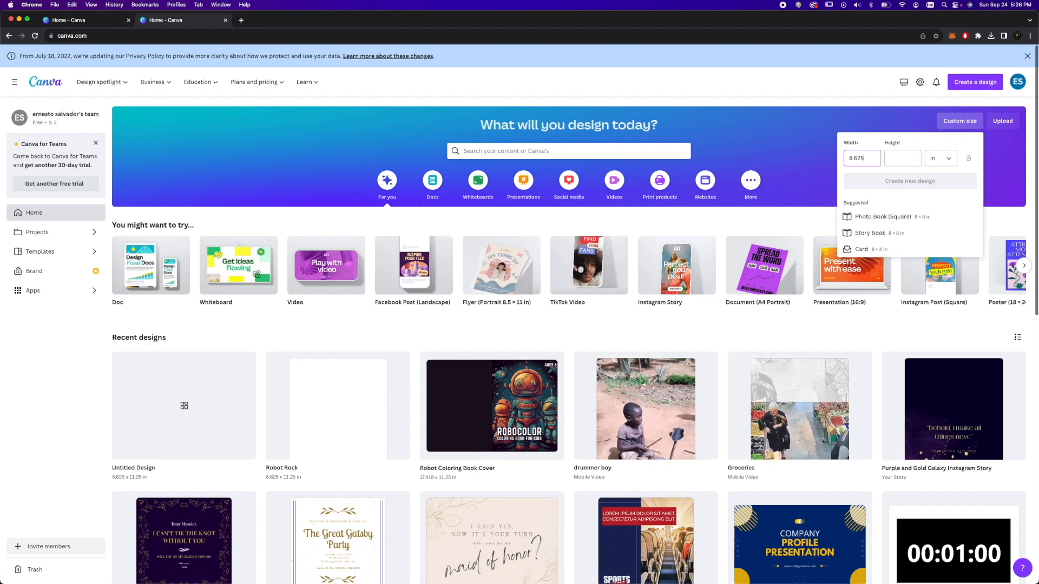
key(Tab)
text(11.25)
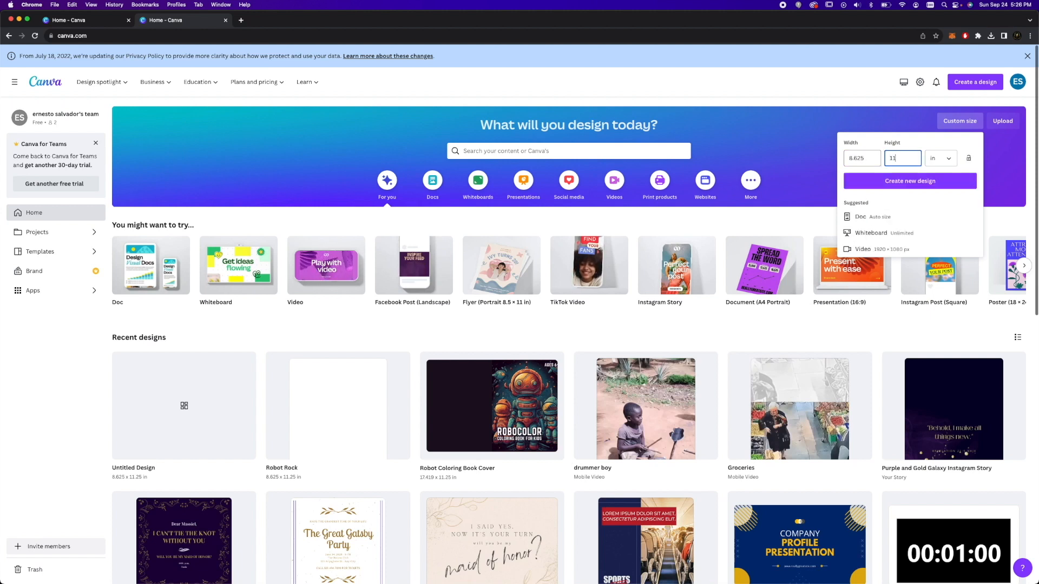
click(881, 181)
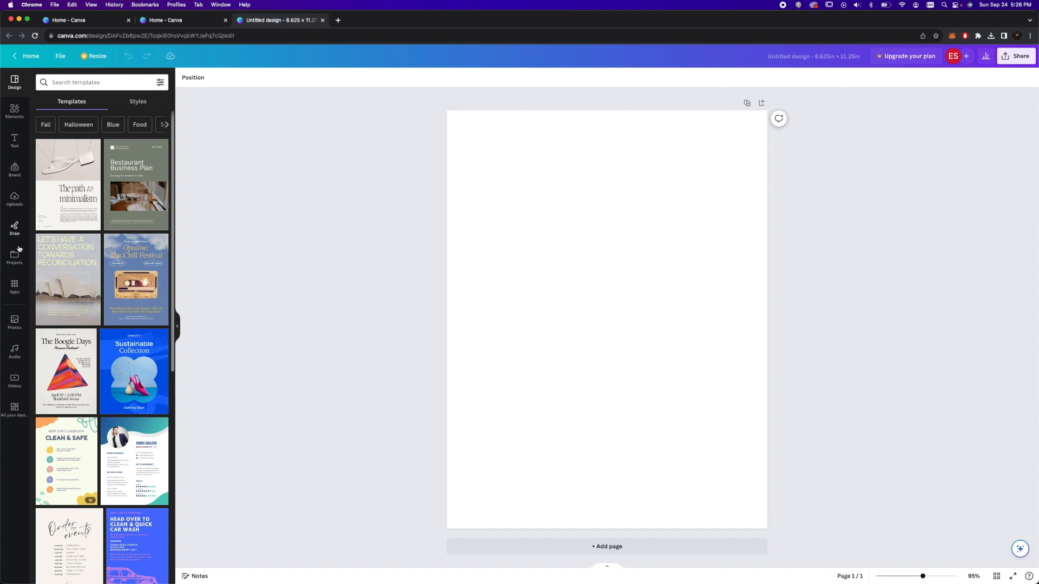
Step: Upload spiderman vector.jpg from the coloring book folder in Documents to the Canva image uploads
click(20, 315)
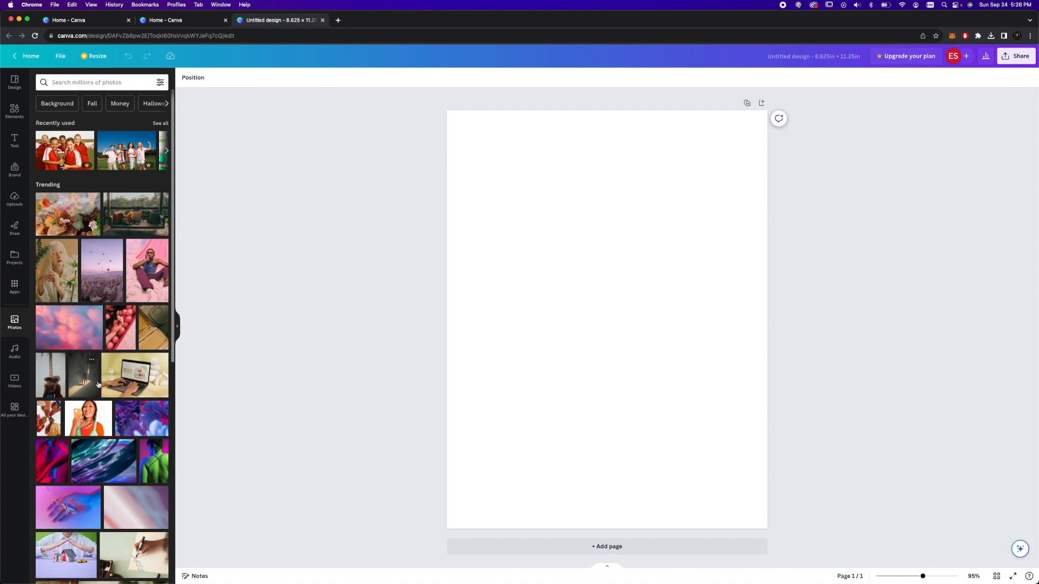
click(14, 198)
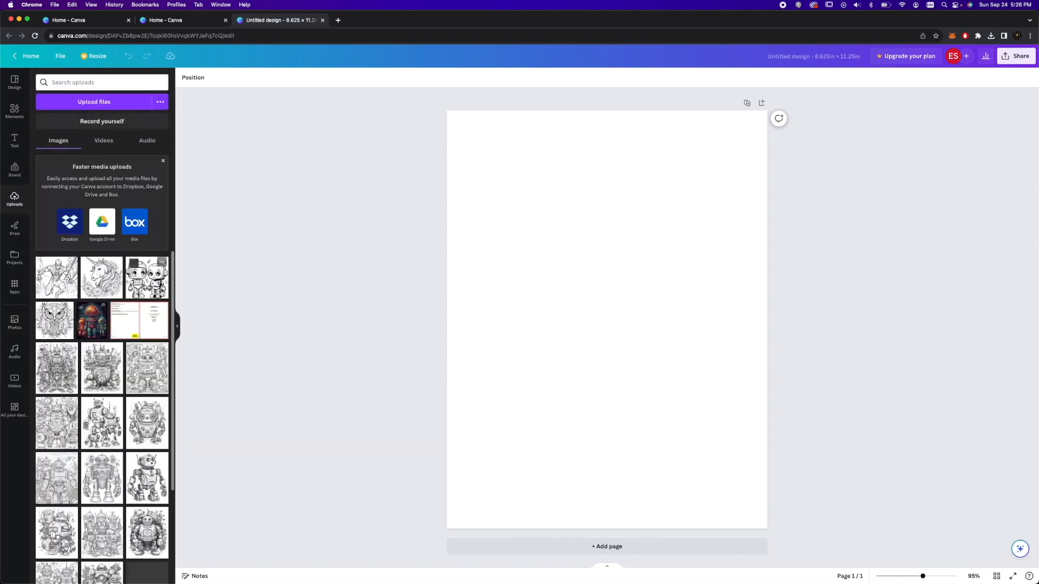
key(ctrl+Up)
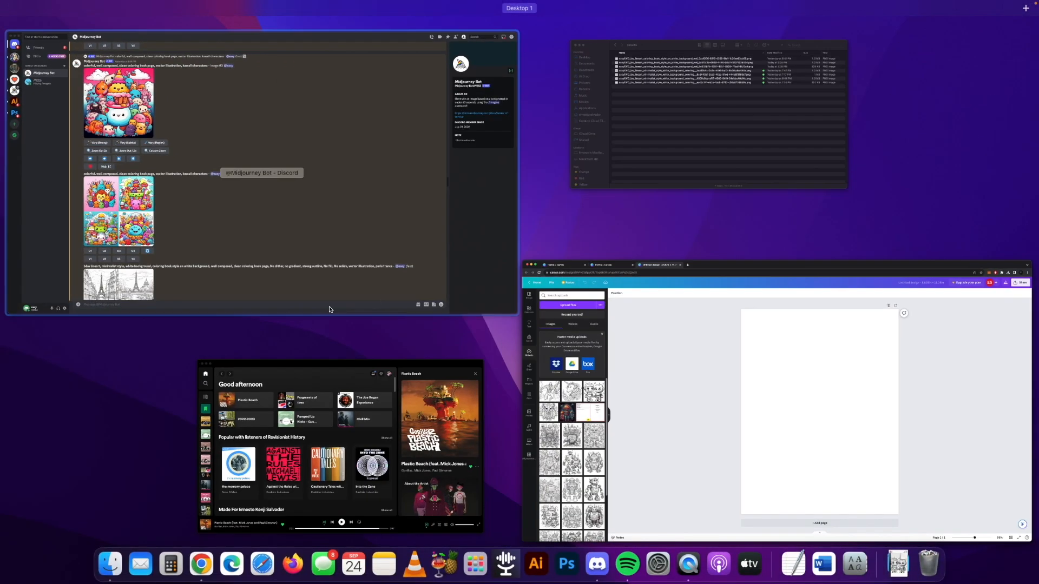
click(650, 139)
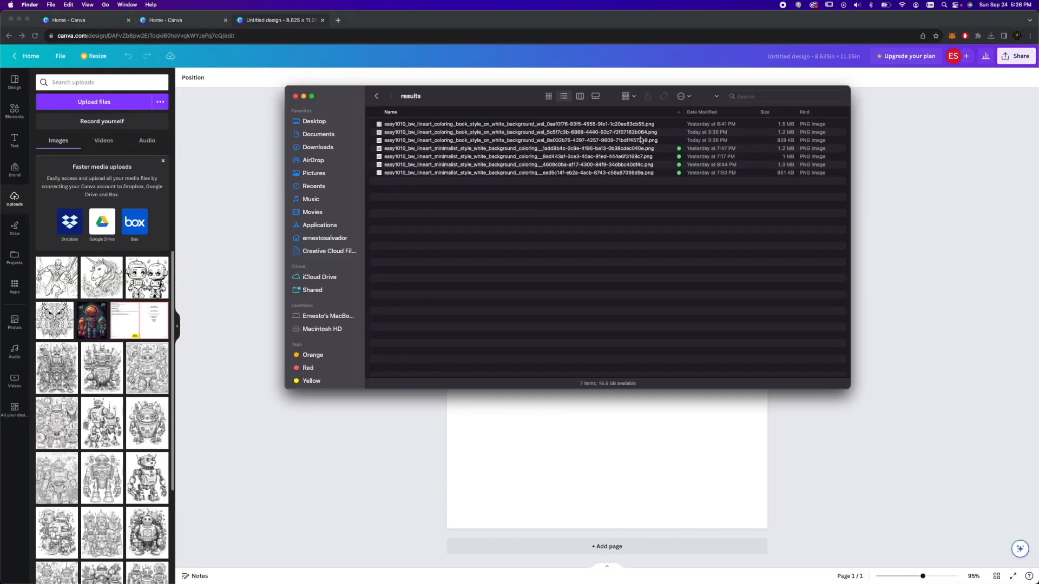
click(324, 135)
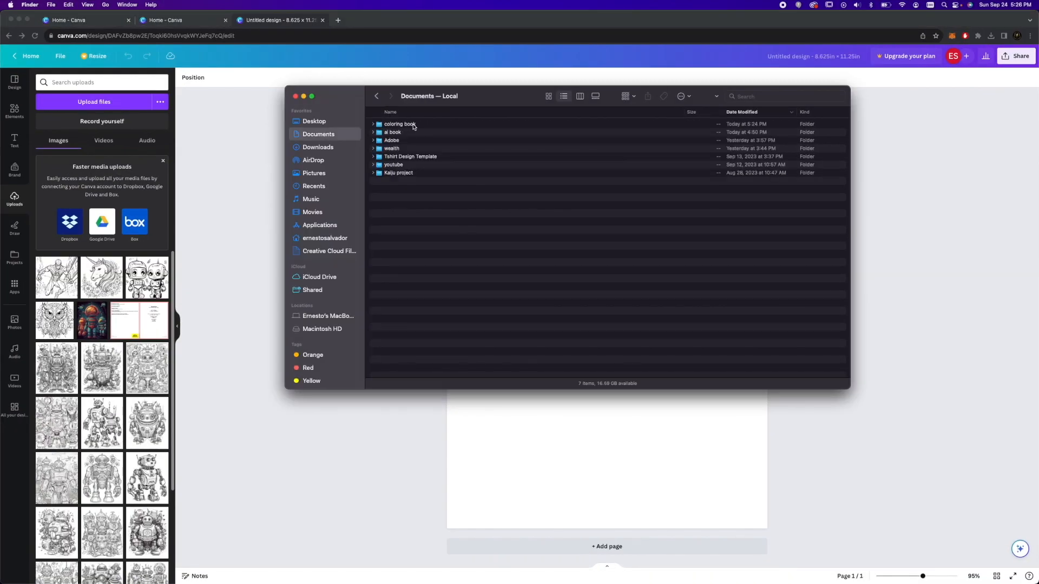
double_click(414, 125)
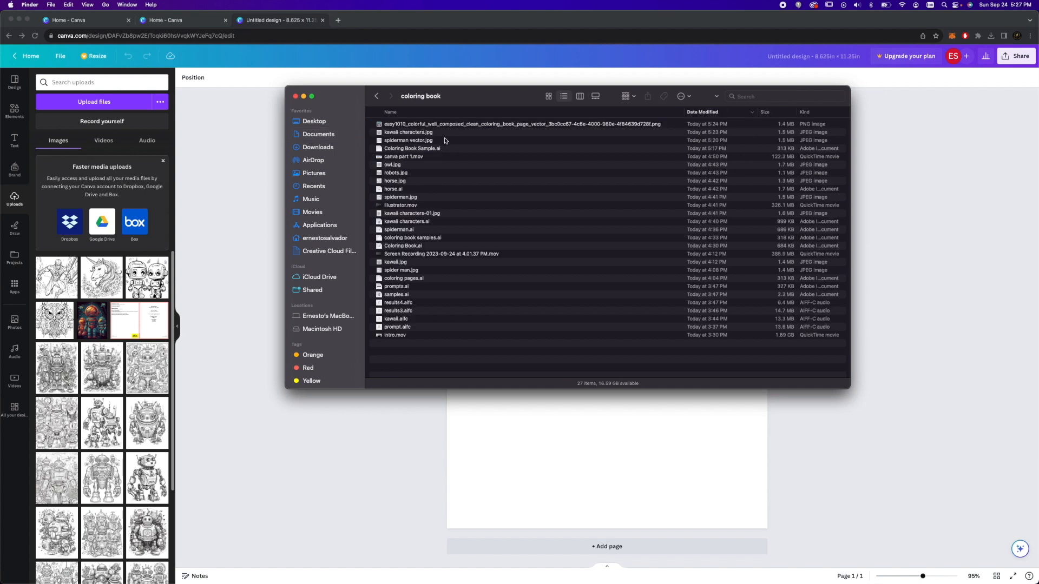
drag(446, 141, 95, 286)
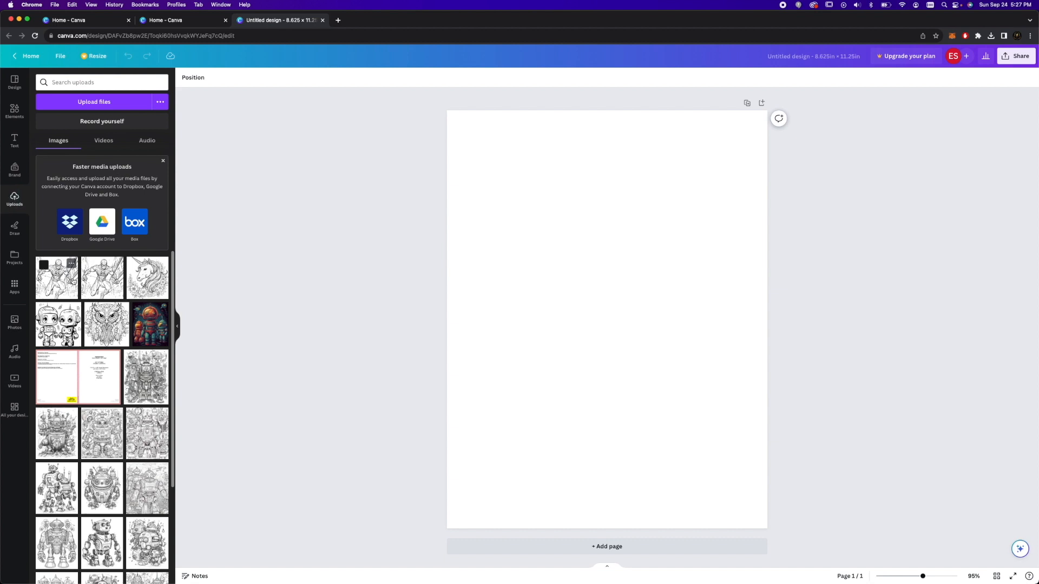
Step: Rename the untitled design as Coloring Book
click(797, 58)
text(Col)
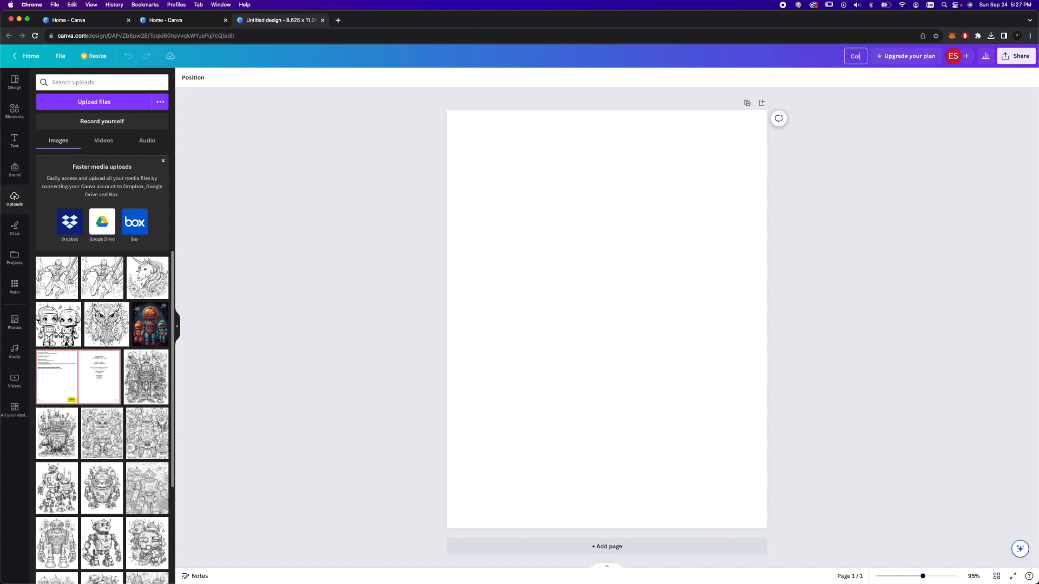
text(oring Book)
click(949, 139)
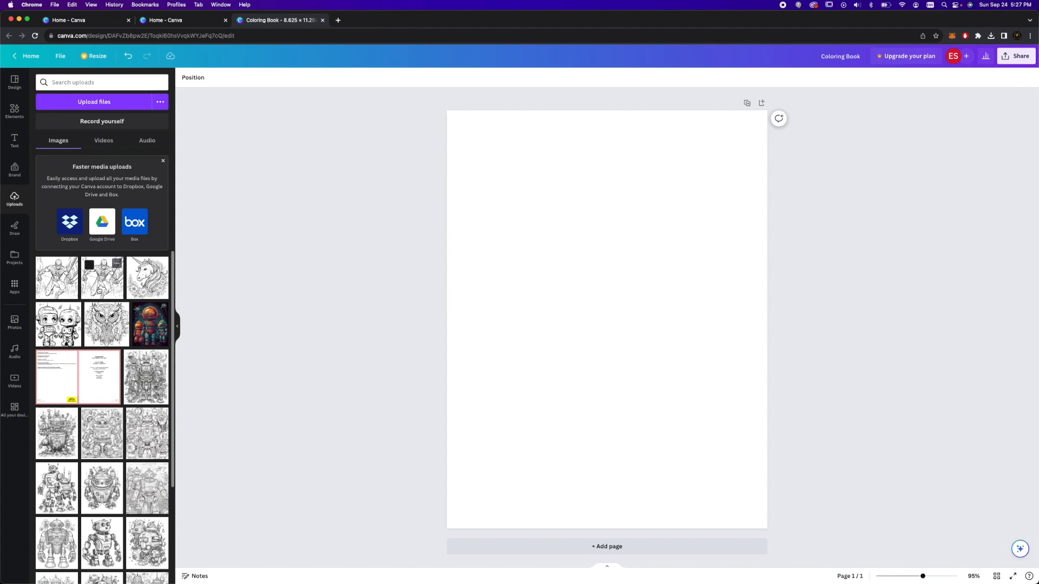
Step: Place the newly uploaded Spider-Man image on the blank page and enlarge it proportionally to nearly the full page width
mouse_move(54, 276)
mouse_down()
mouse_move(223, 242)
mouse_move(525, 250)
mouse_up()
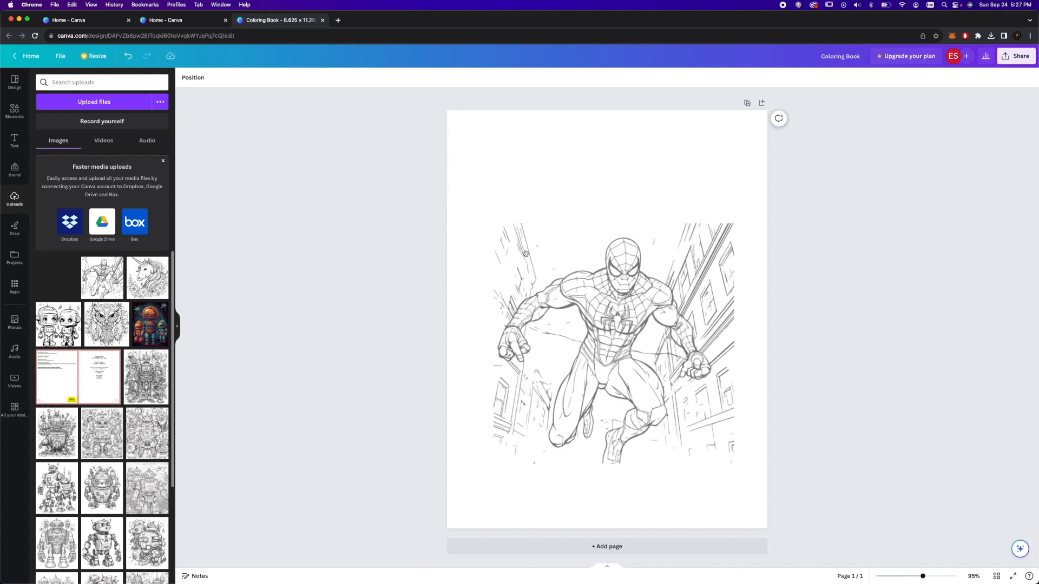
drag(495, 223, 452, 194)
drag(733, 195, 761, 179)
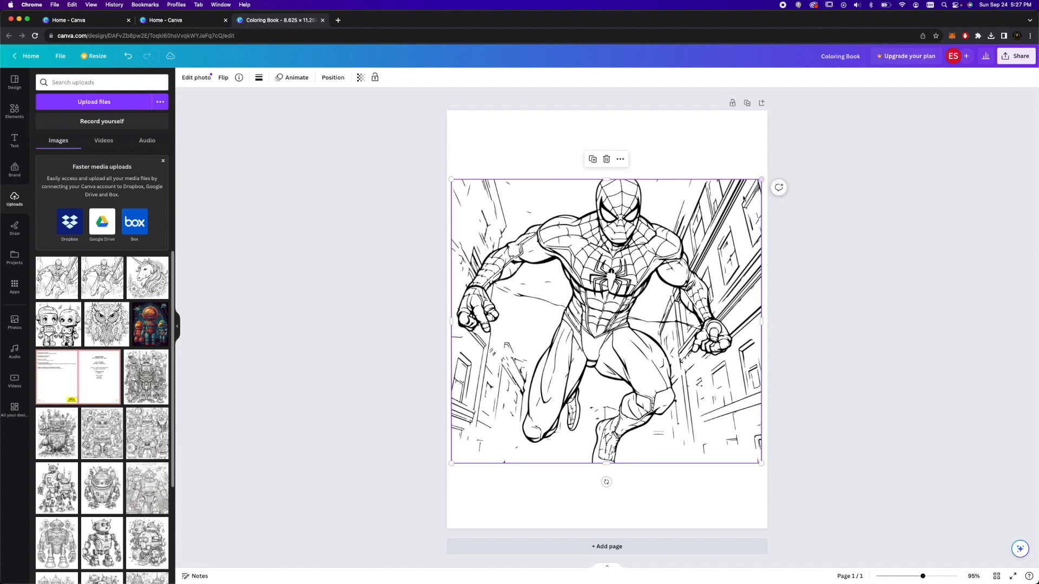
Step: Extend the Spider-Man image's crop upward to restore its full height, and center the image on the page
drag(707, 220, 708, 219)
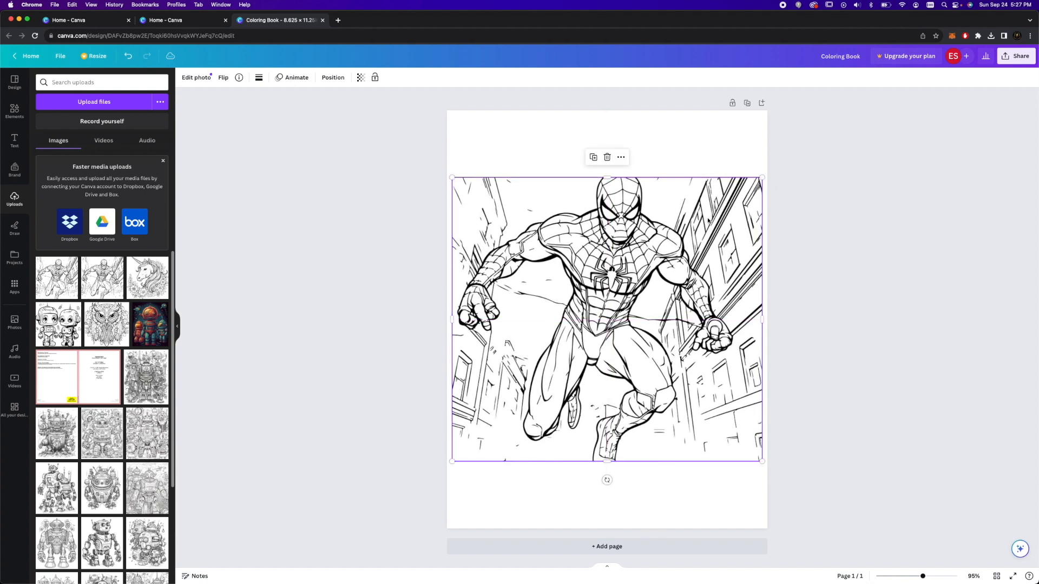
click(847, 252)
click(700, 239)
double_click(608, 179)
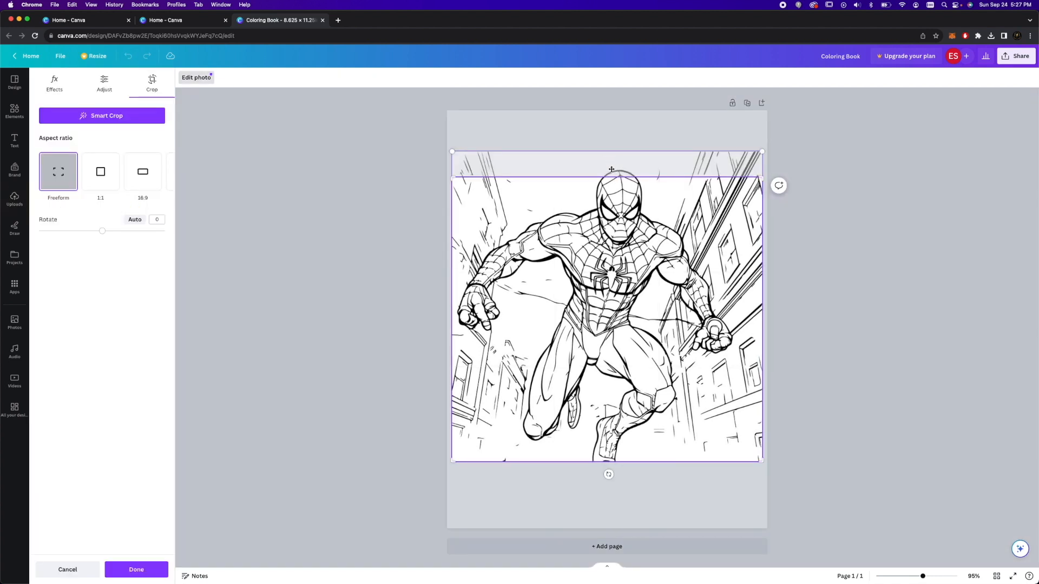
drag(454, 176, 452, 151)
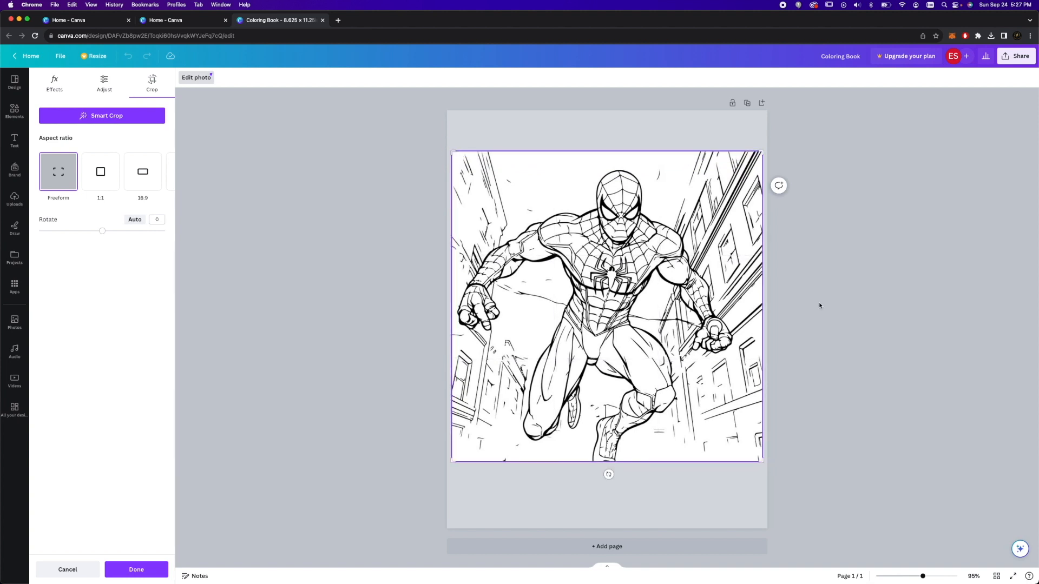
click(888, 317)
drag(635, 273, 629, 284)
click(862, 298)
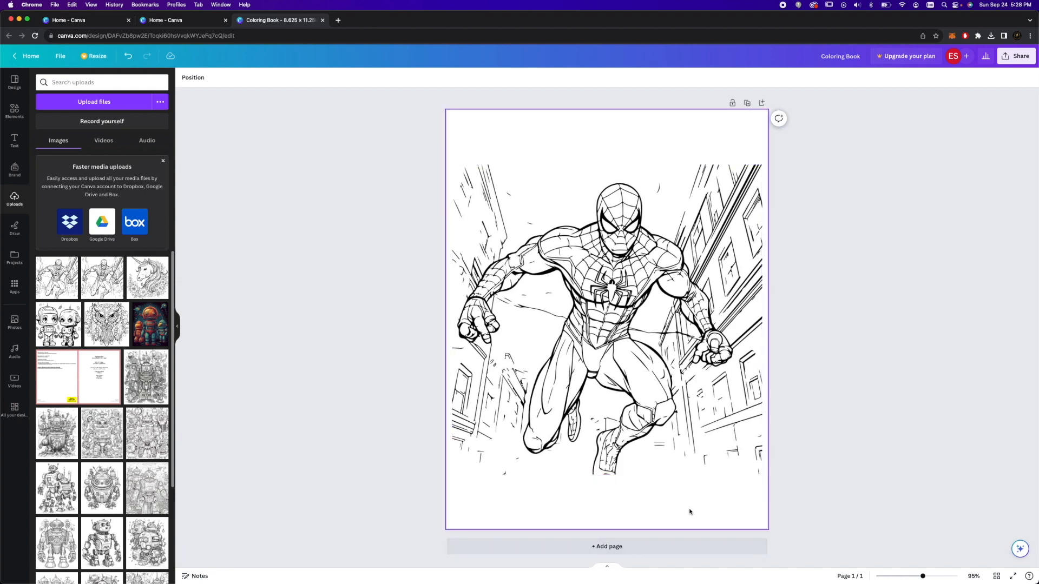
Step: Add two blank pages and place the unicorn image from the uploads on page 3
click(665, 546)
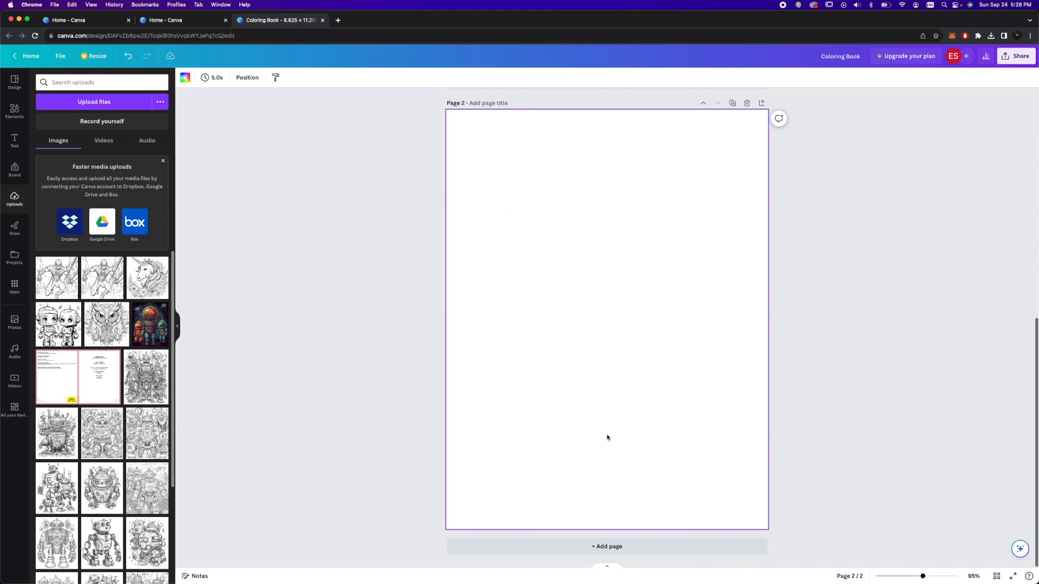
click(627, 548)
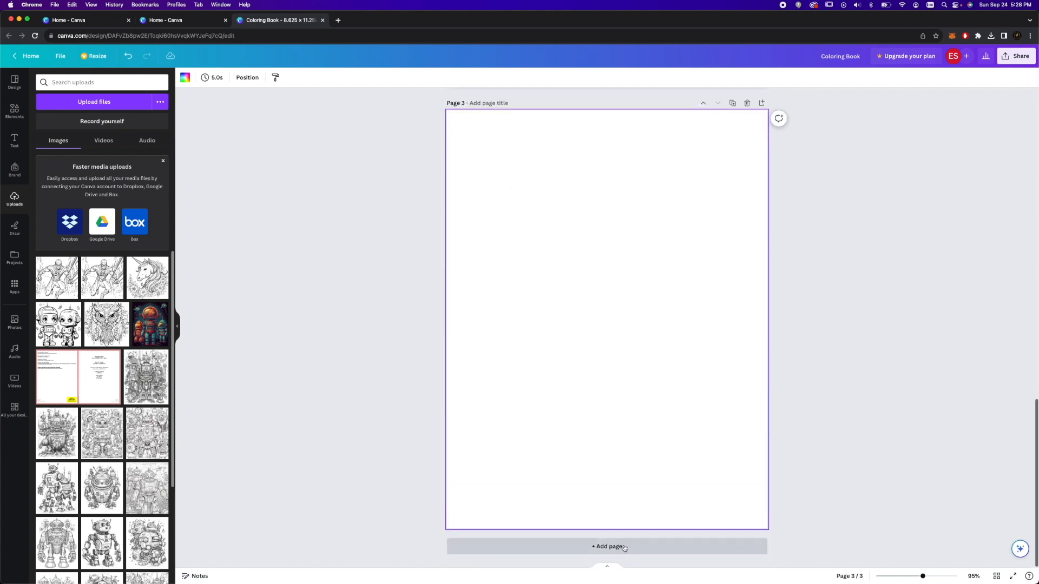
drag(144, 276, 538, 278)
drag(657, 251, 622, 227)
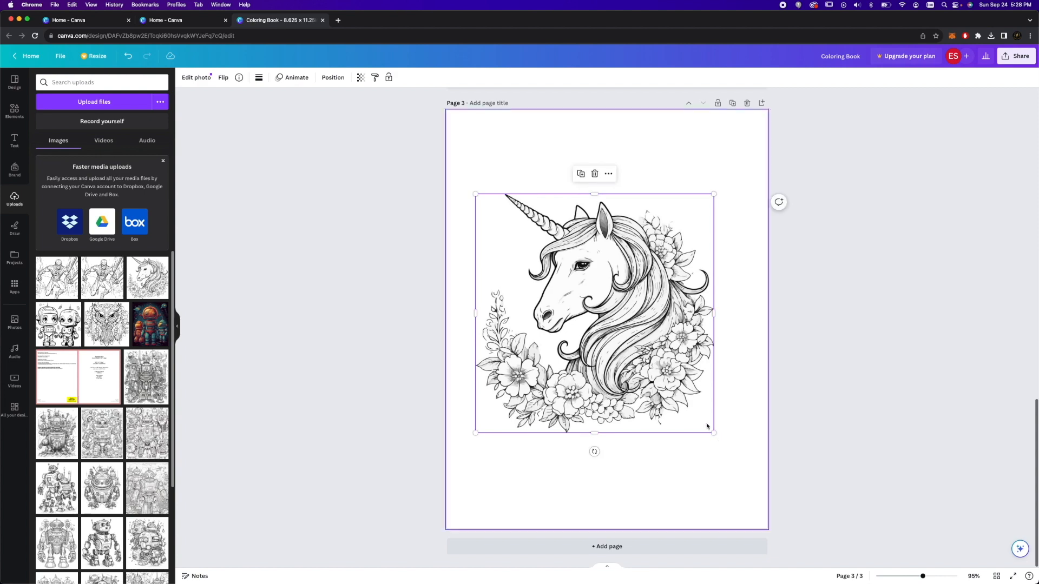
Step: Enlarge the unicorn image proportionally to nearly the full page width and center it on page 3
drag(713, 431, 751, 468)
drag(712, 402, 699, 385)
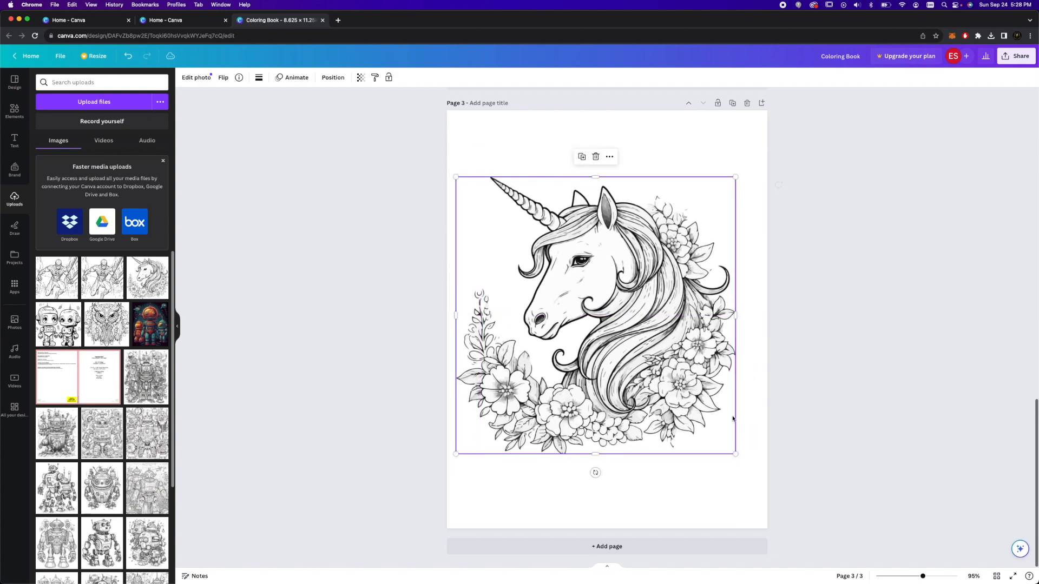
drag(736, 453, 756, 478)
drag(706, 422, 707, 415)
click(823, 417)
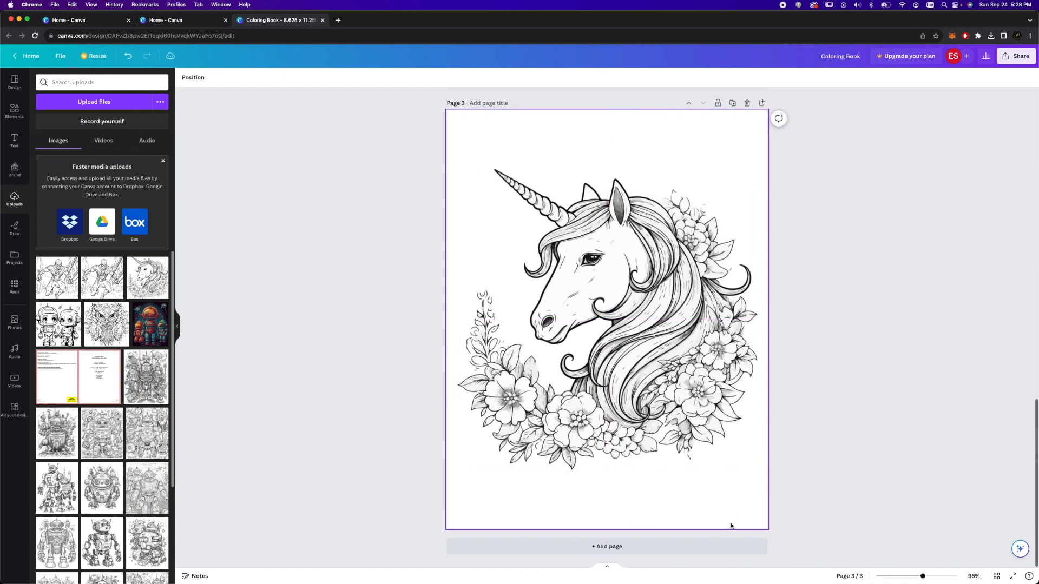
Step: Add pages 4 and 5 and place the two-robots image on page 5, centered and enlarged to nearly the full page width
click(633, 549)
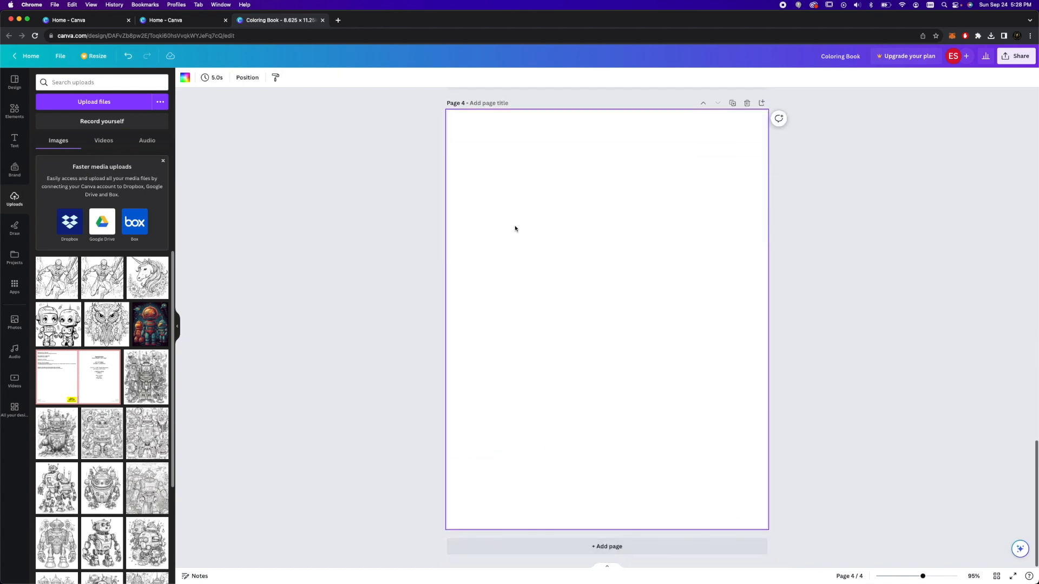
click(615, 546)
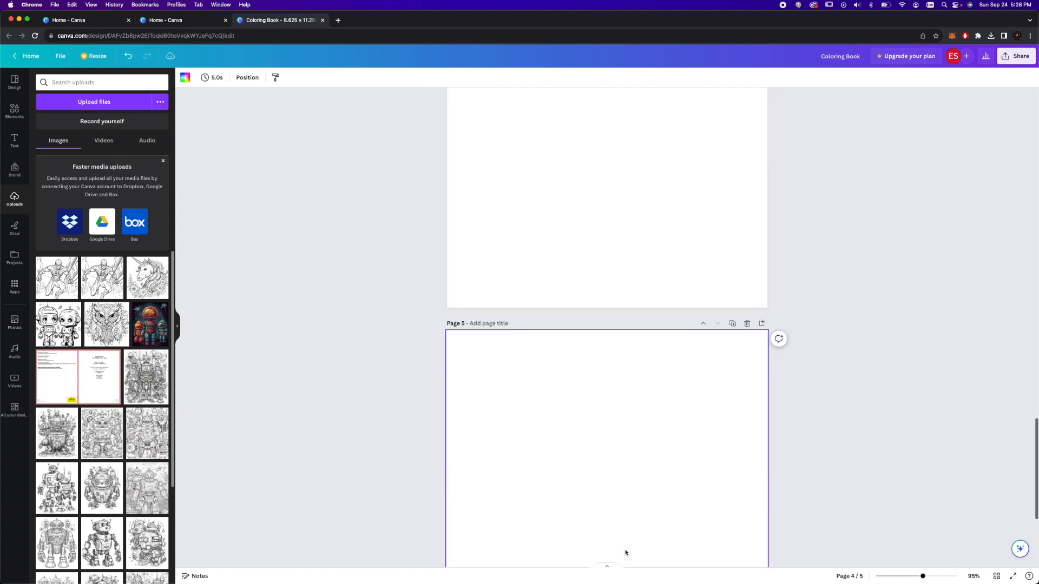
drag(41, 306, 488, 249)
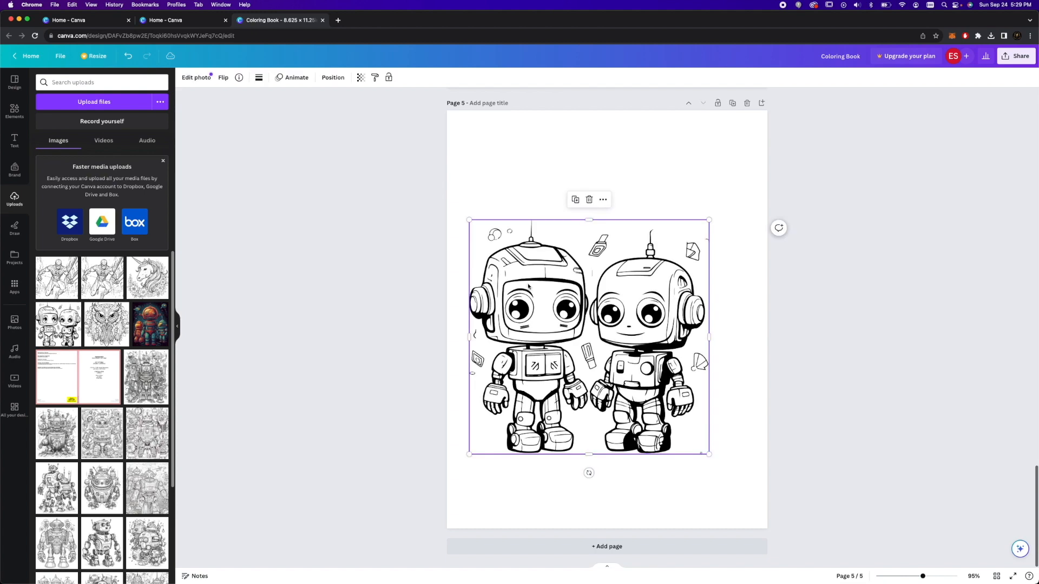
drag(704, 417, 757, 467)
mouse_move(634, 403)
mouse_down()
mouse_move(633, 384)
mouse_move(632, 400)
mouse_up()
click(777, 490)
Step: Add pages 6 and 7 and place the owl image on page 7, centered and enlarged to nearly the full page width
click(650, 548)
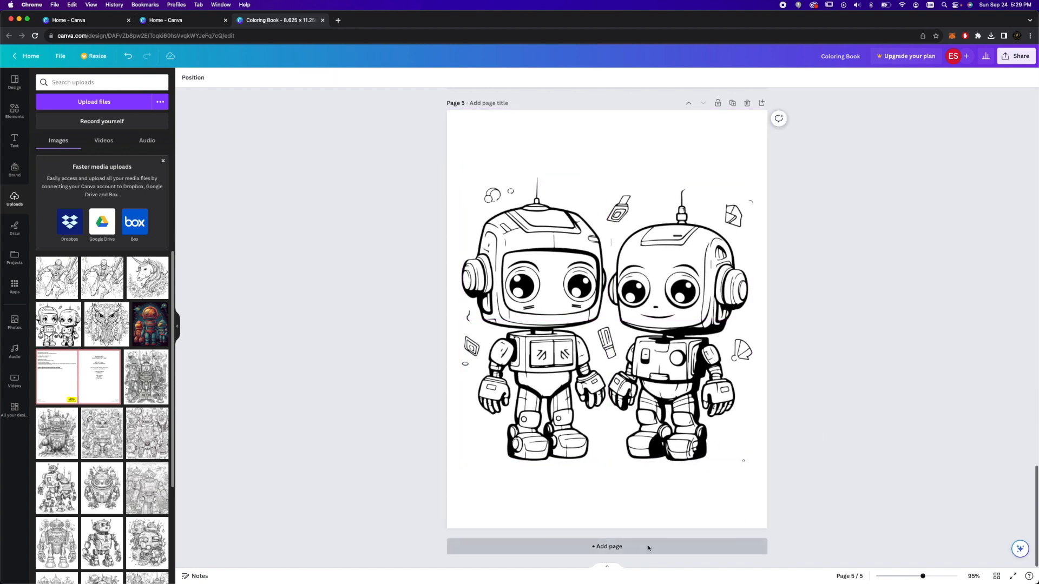
click(649, 548)
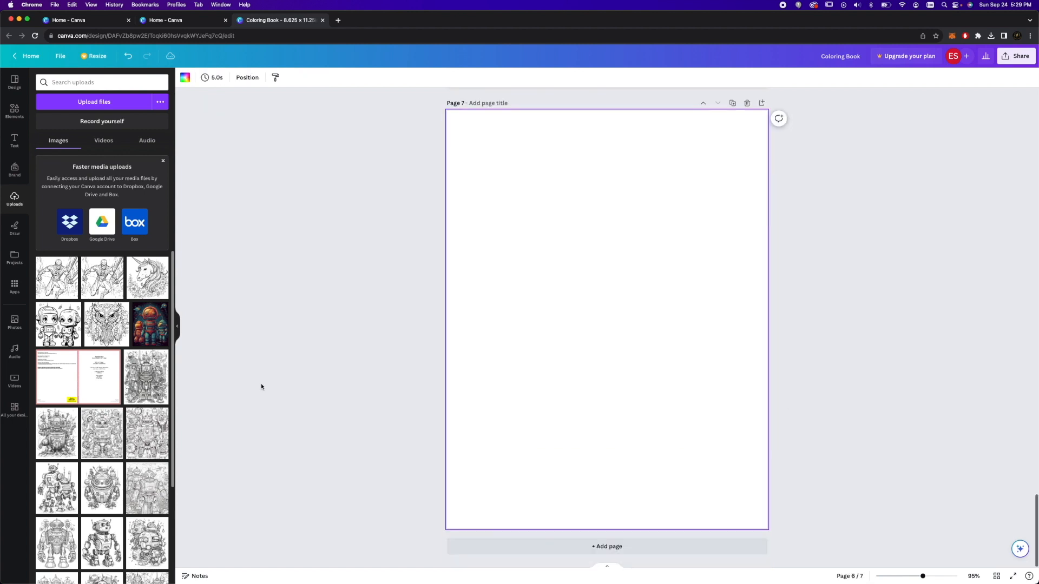
drag(92, 308, 552, 242)
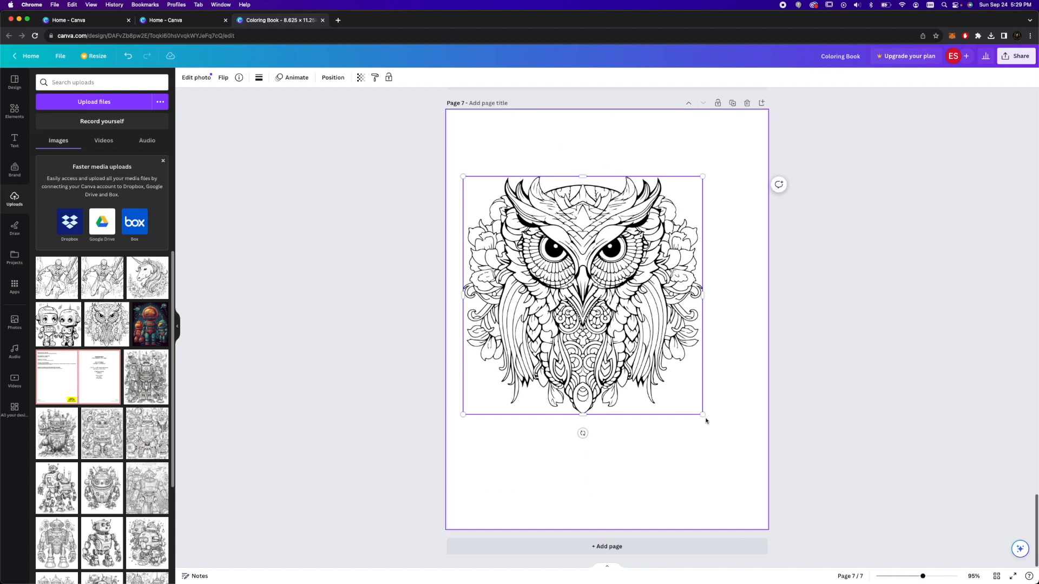
drag(704, 415, 756, 459)
mouse_move(690, 398)
mouse_down()
mouse_move(684, 392)
mouse_move(690, 400)
mouse_up()
click(865, 387)
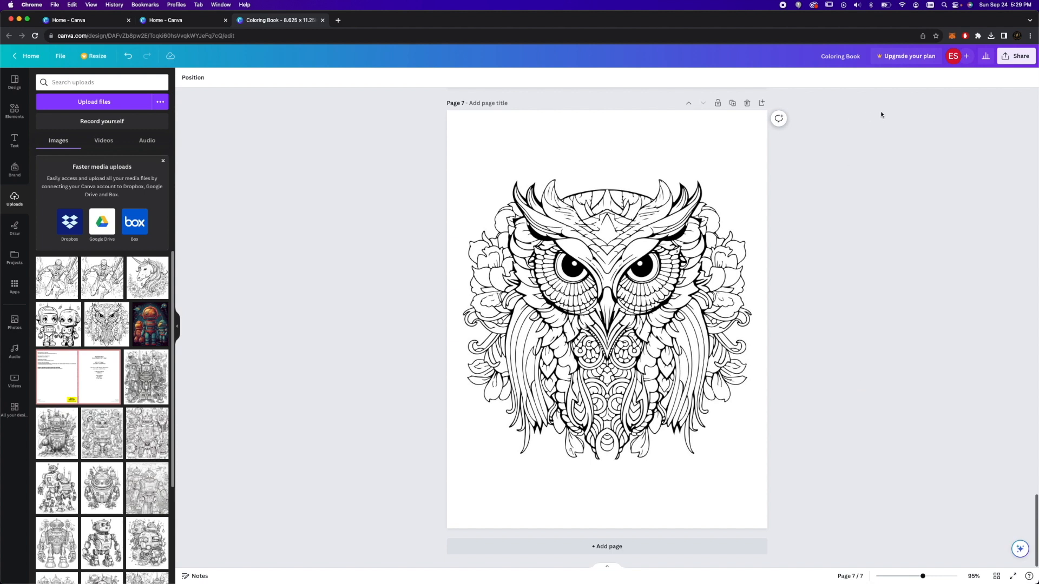
Step: Download all pages of the design as PDF Print with the RGB color profile
click(1018, 58)
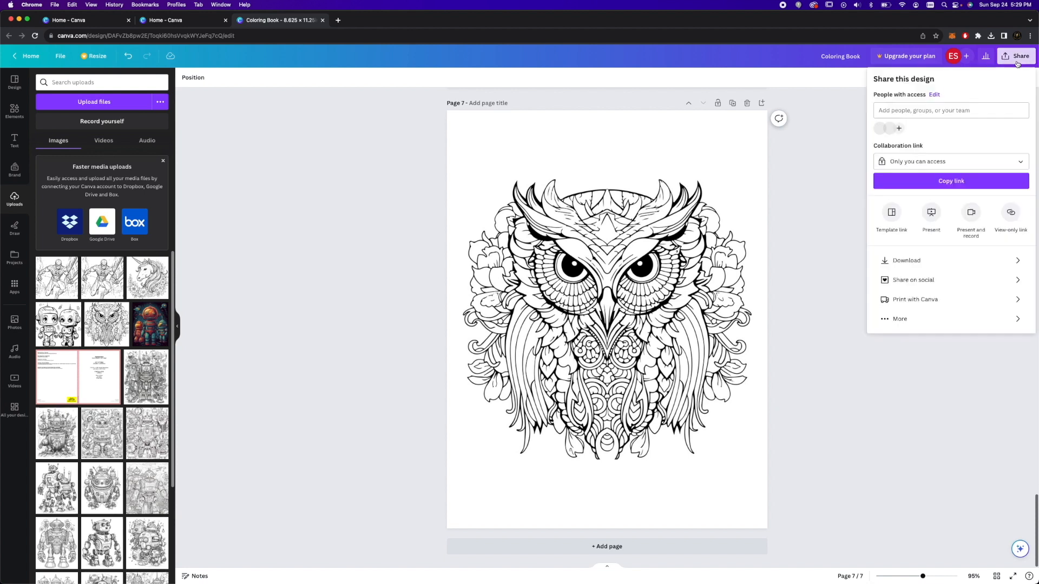
click(955, 260)
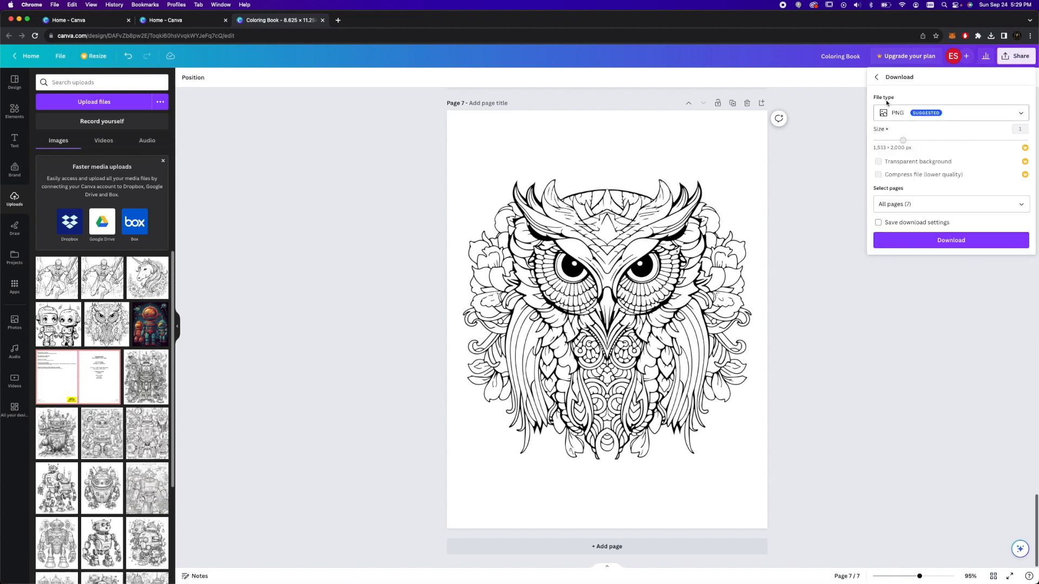
click(972, 118)
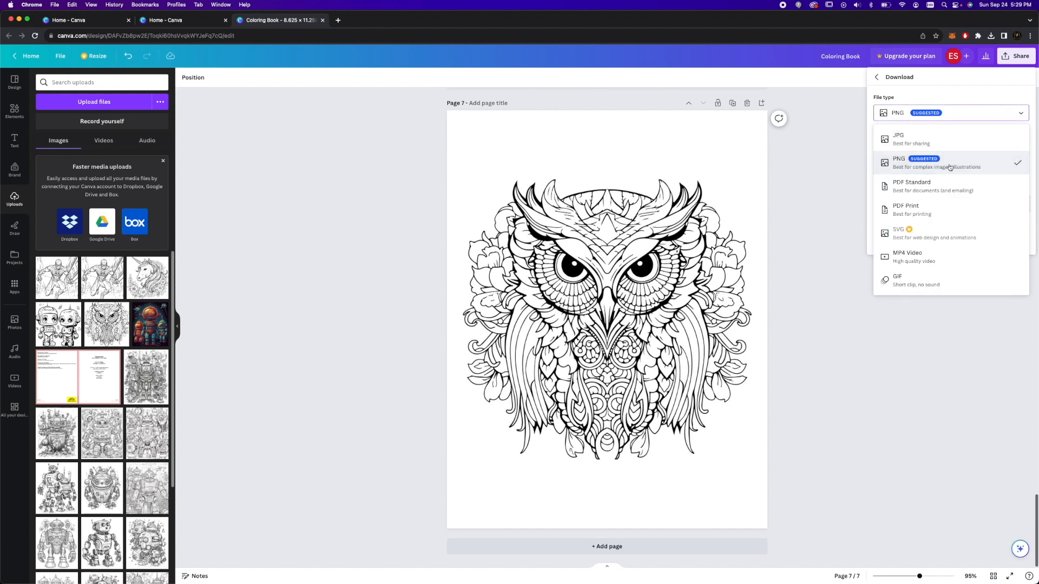
click(947, 212)
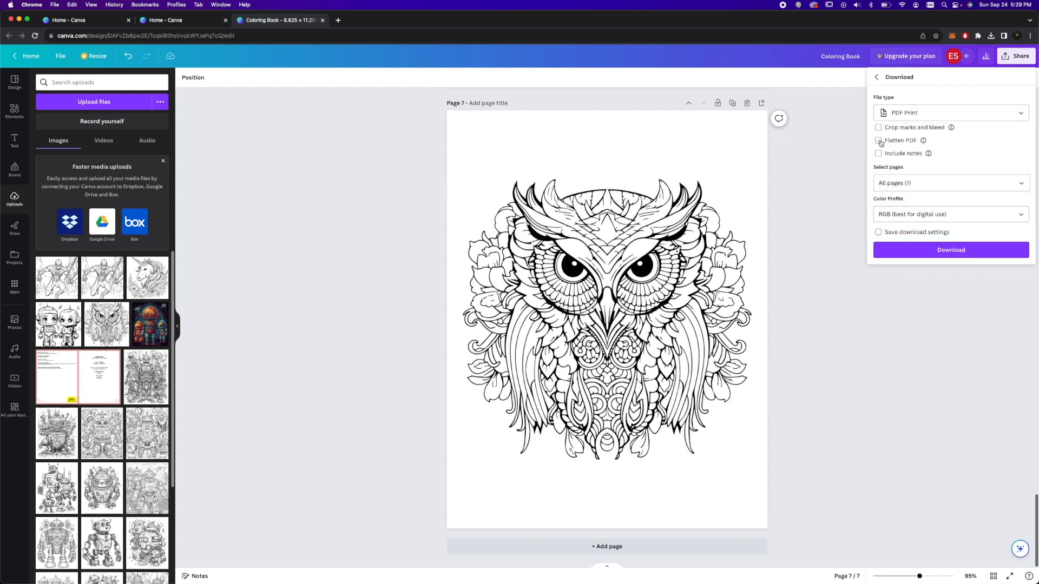
click(936, 220)
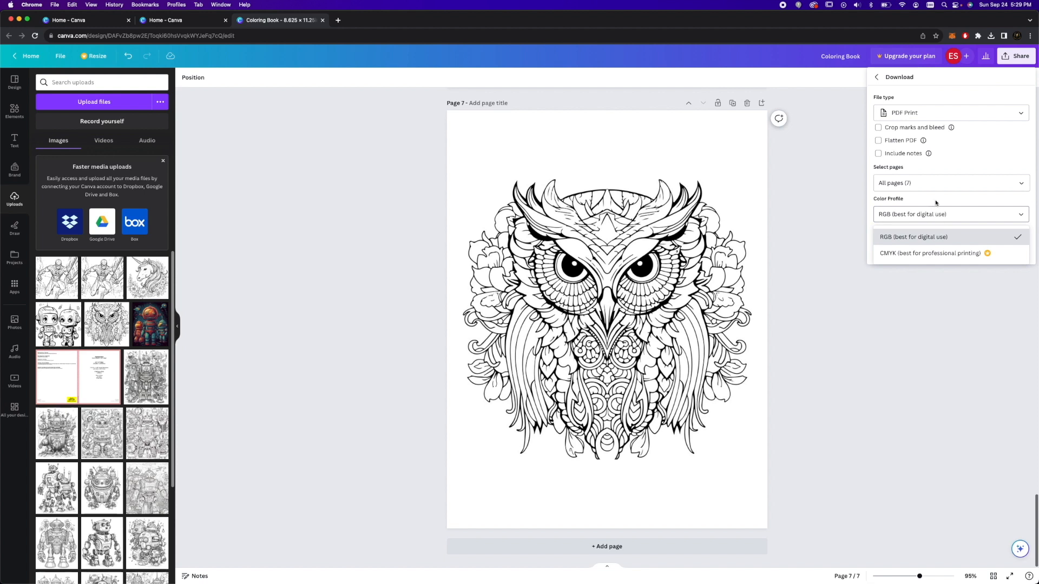
click(957, 238)
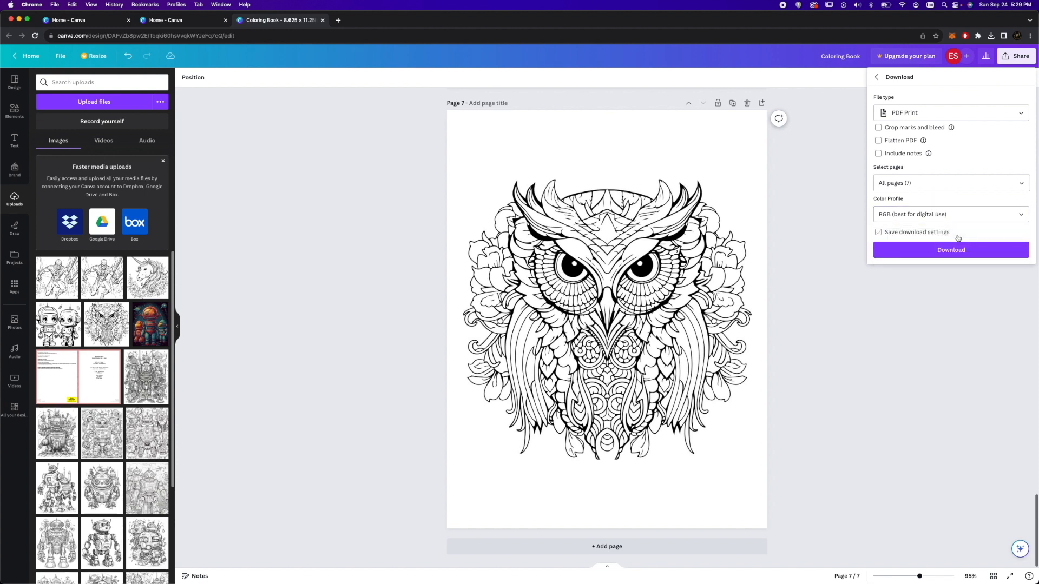
click(926, 250)
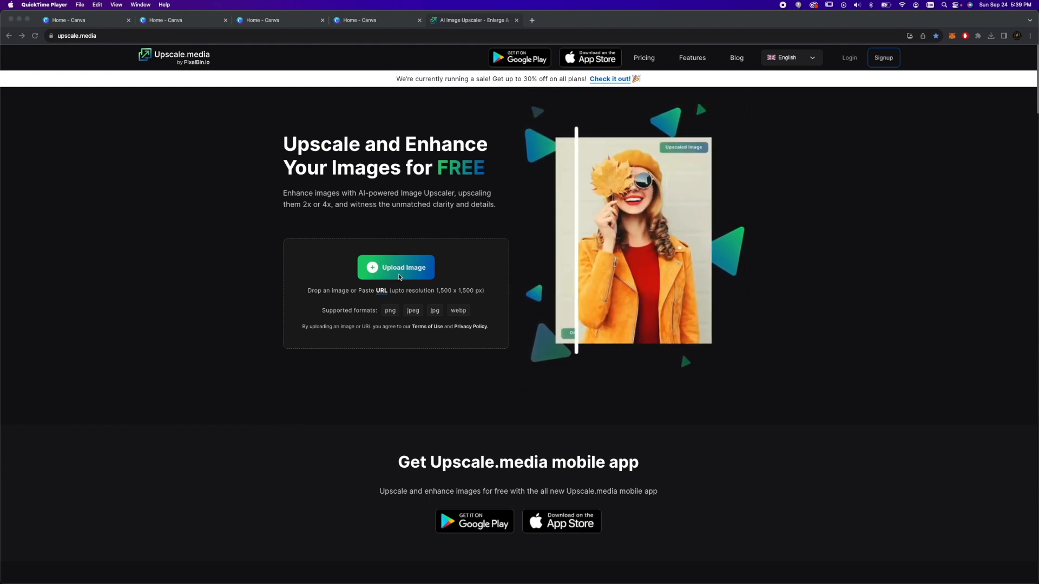
Step: On Upscale.media, upload the colorful coloring book page PNG from the coloring book folder
click(392, 275)
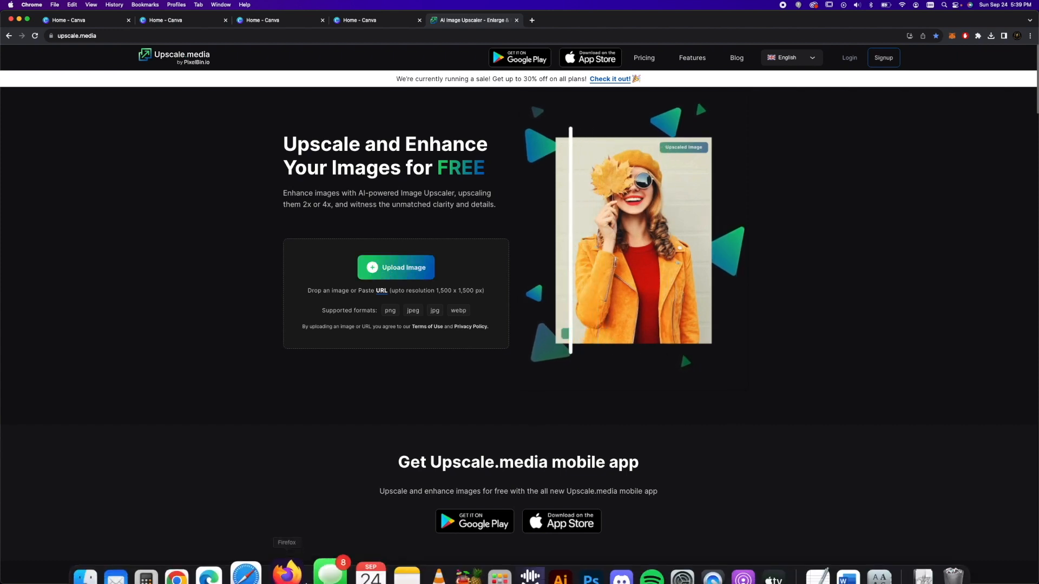
click(105, 549)
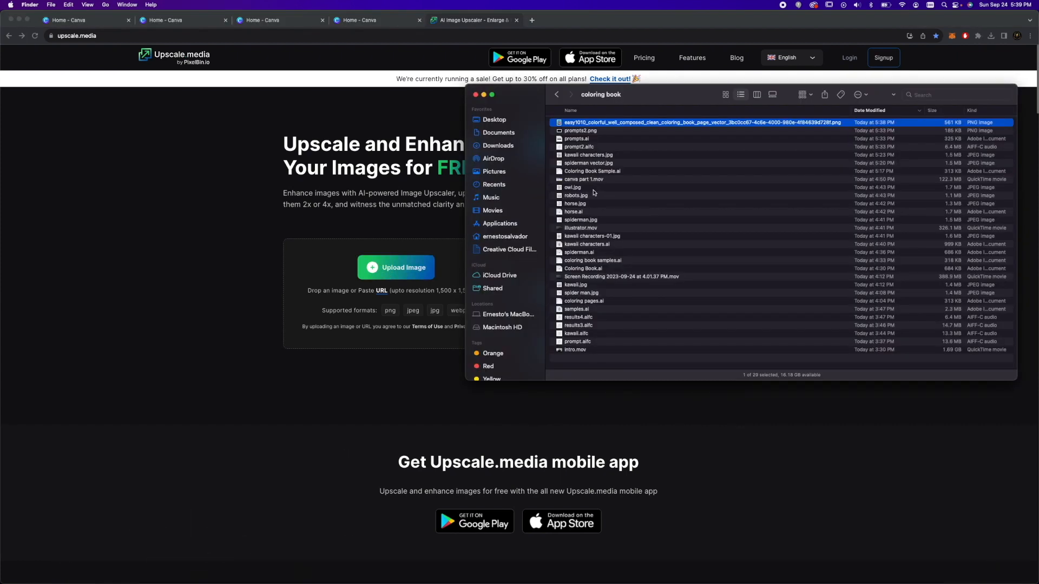
drag(619, 126, 382, 271)
drag(274, 329, 273, 330)
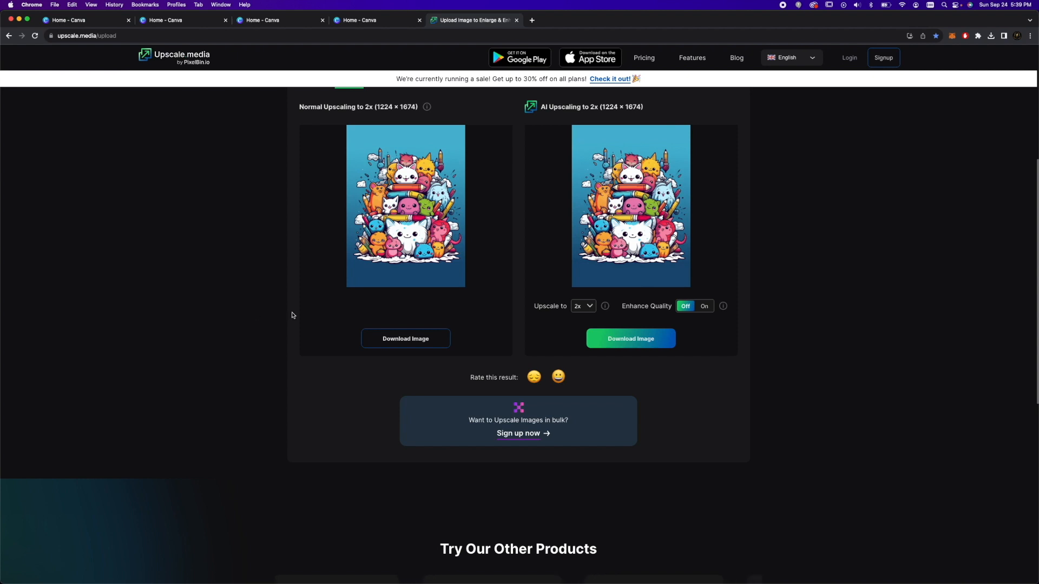
Step: Set the upscaling factor to 4x and download the AI-upscaled image
click(589, 312)
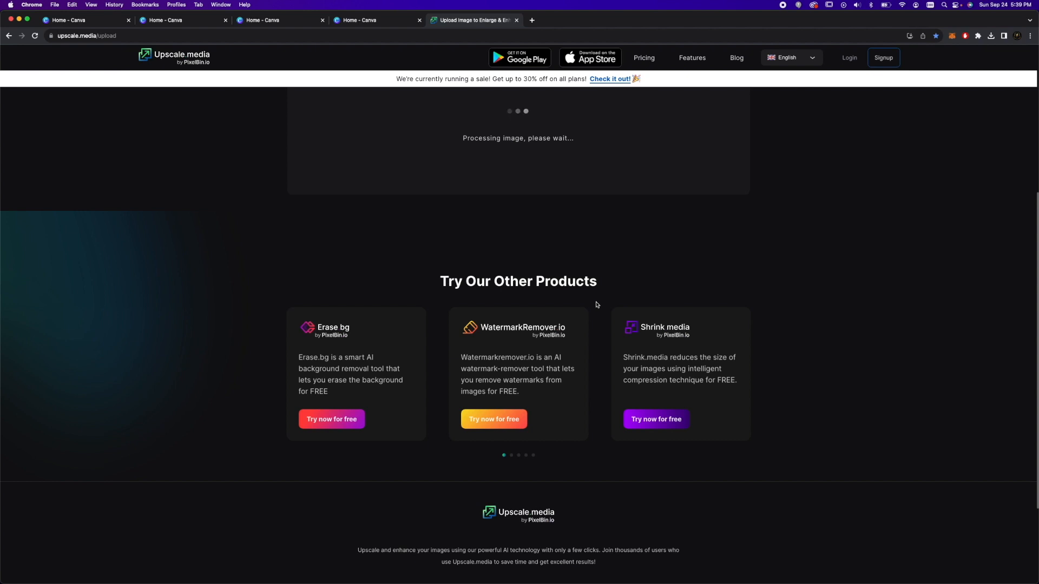
scroll(596, 301, up, 5)
scroll(815, 301, up, 1)
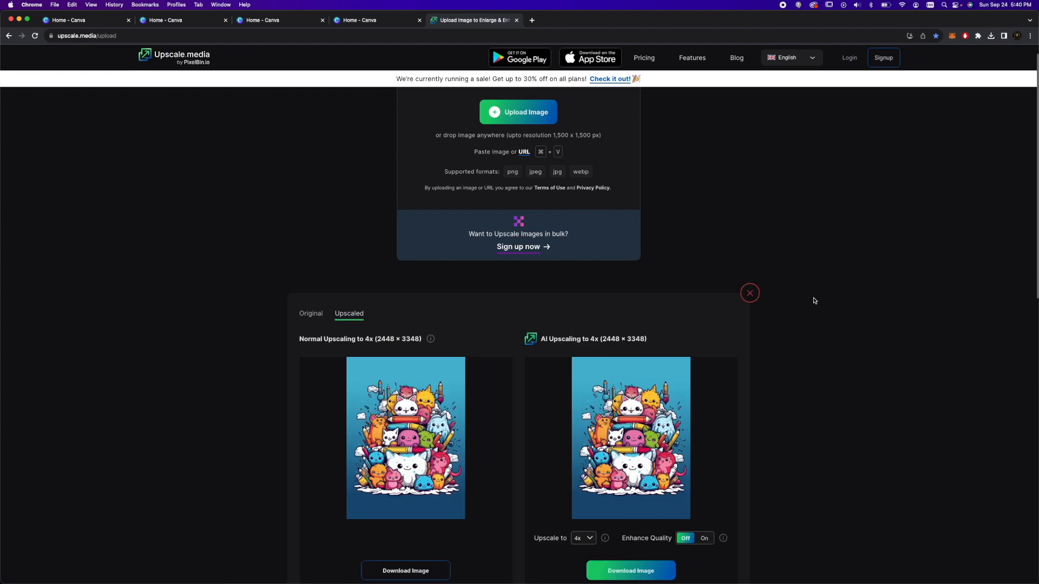
scroll(814, 301, down, 2)
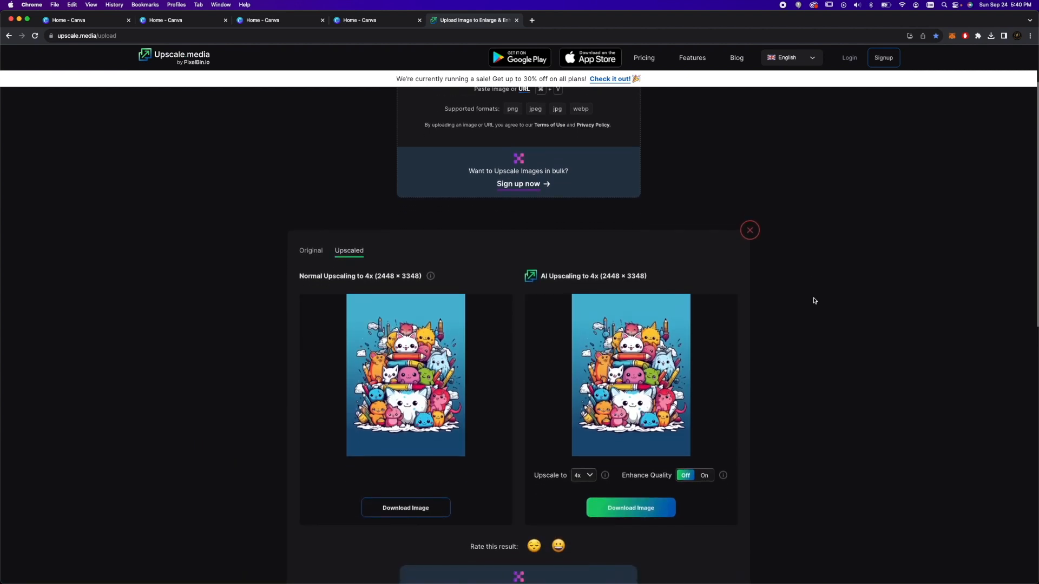
click(649, 509)
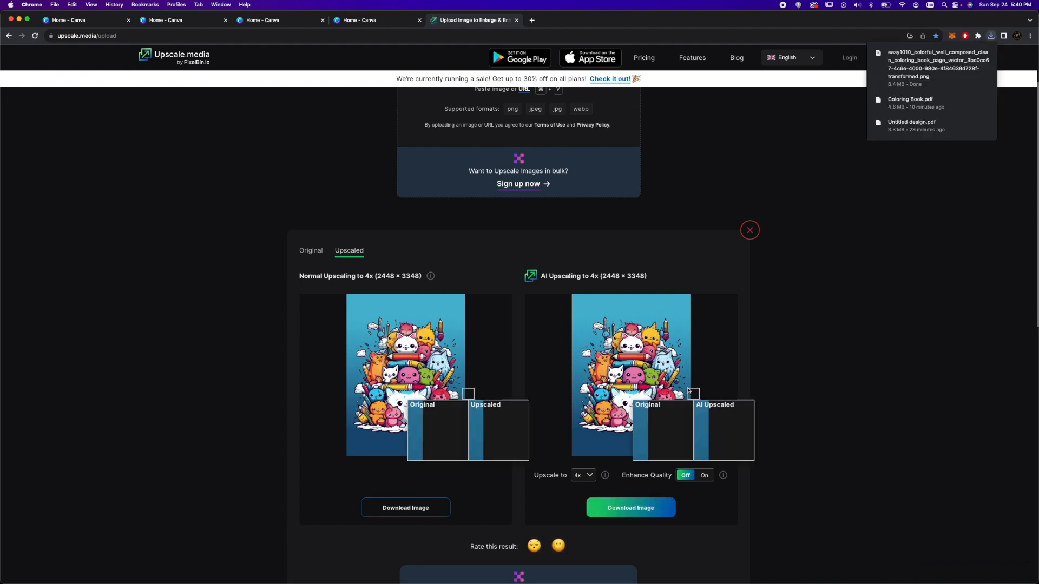
Step: Switch to Canva and create a new custom-size design 17.419 in wide by 11.25 in high
click(341, 22)
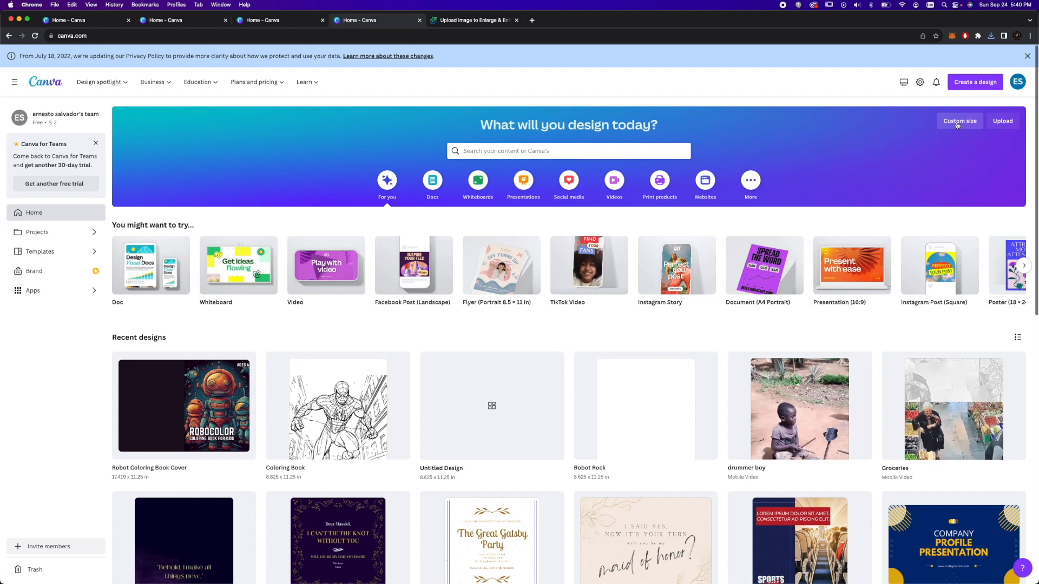
click(957, 123)
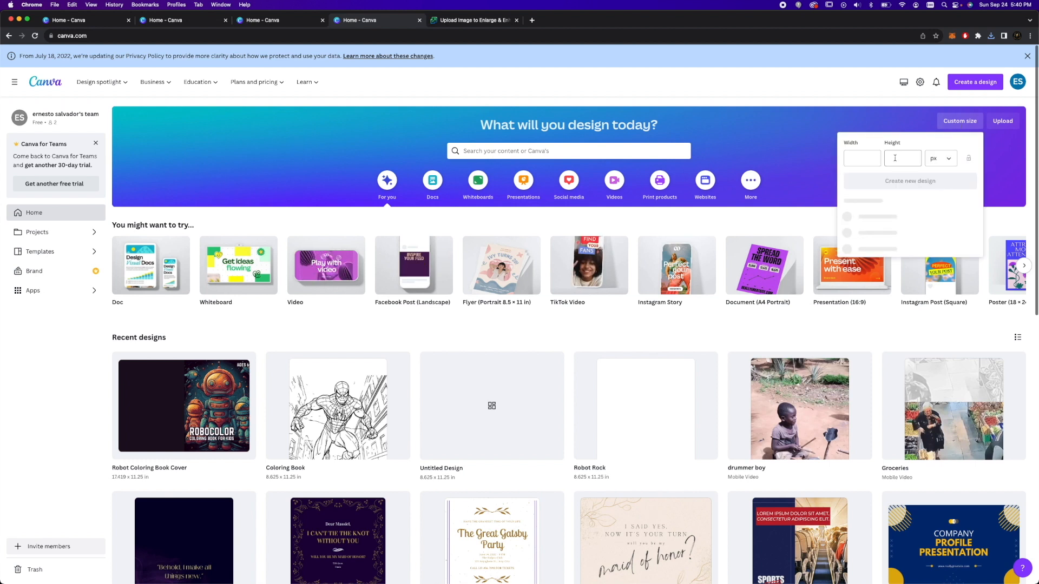
click(939, 158)
click(916, 197)
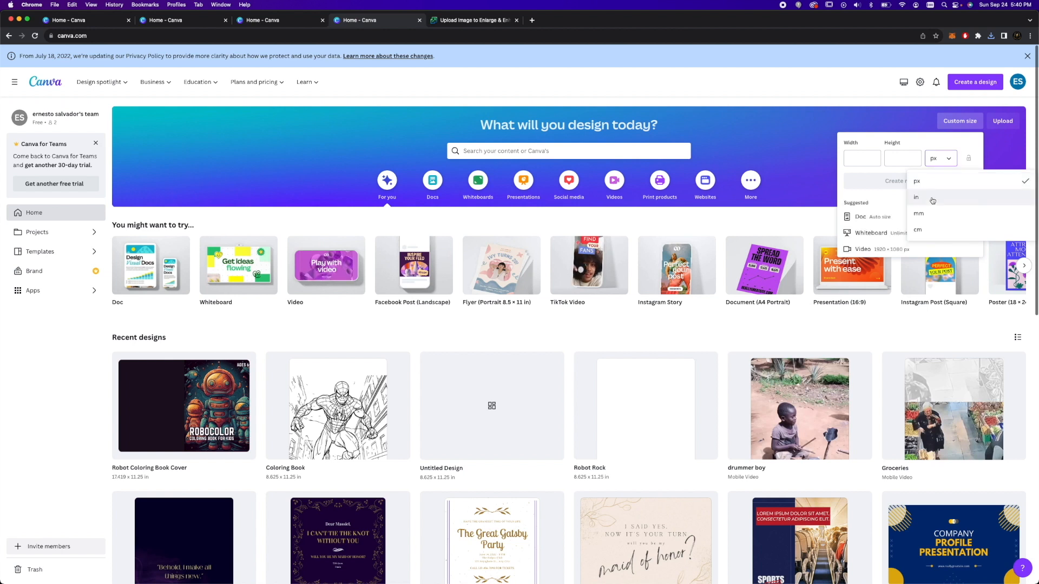
click(864, 161)
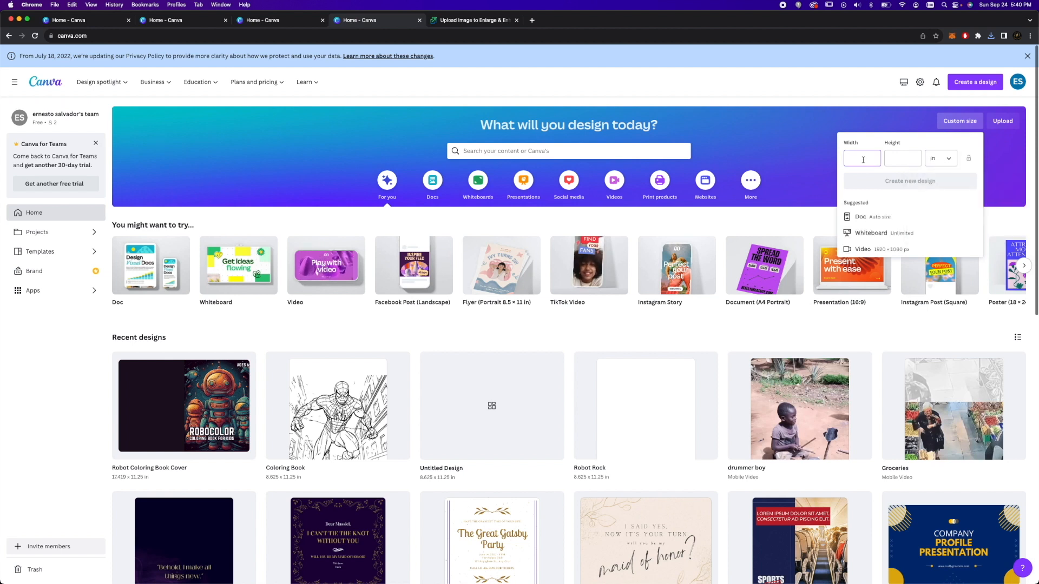
text(17)
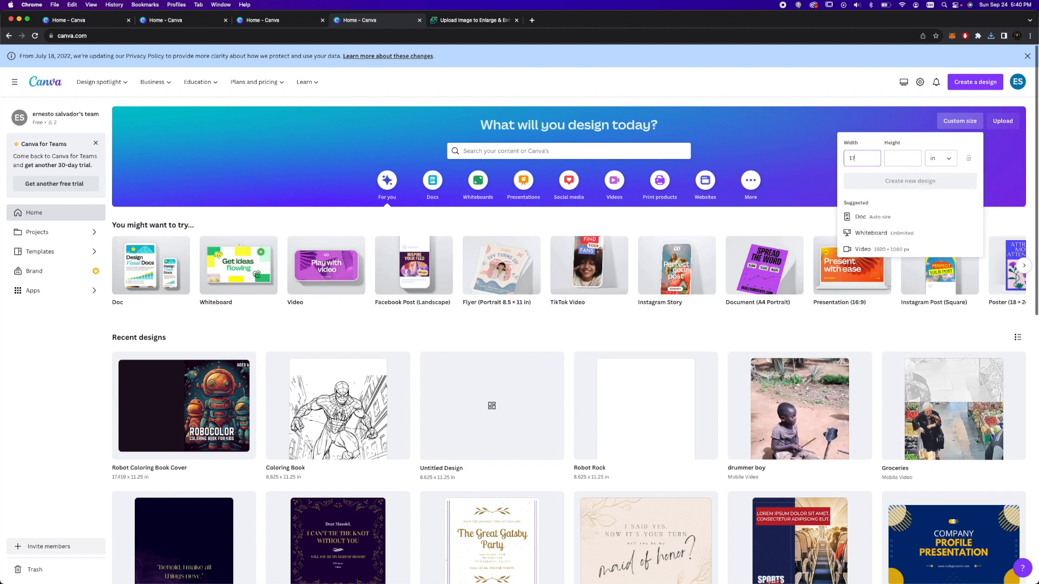
text(.419)
click(899, 161)
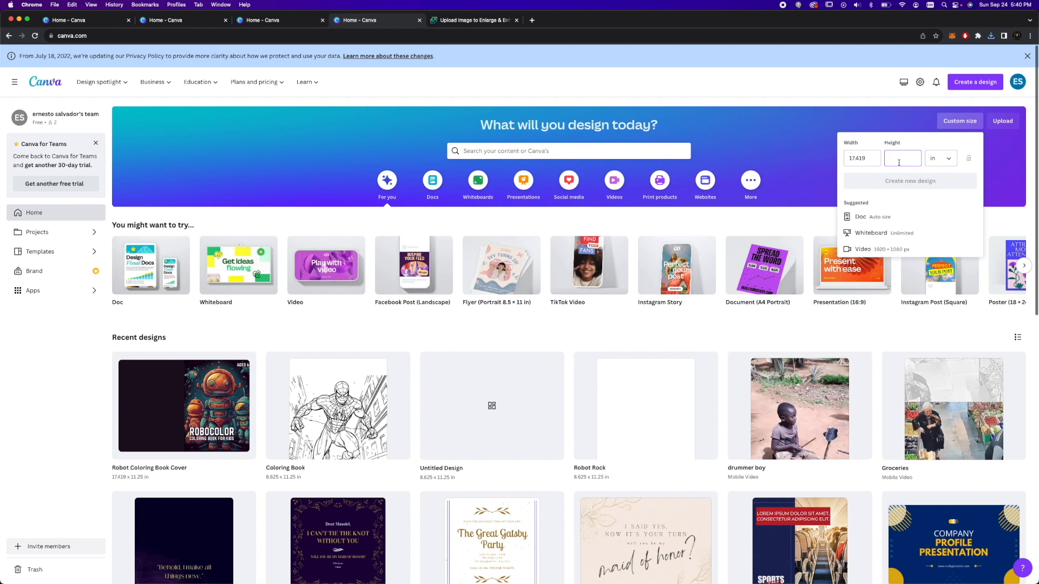
text(11.25)
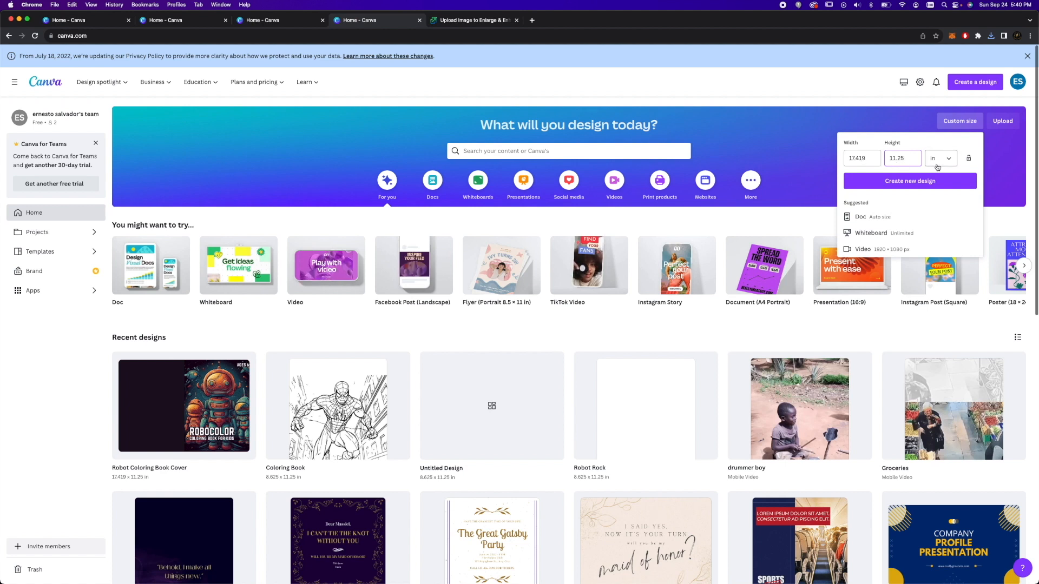
click(918, 187)
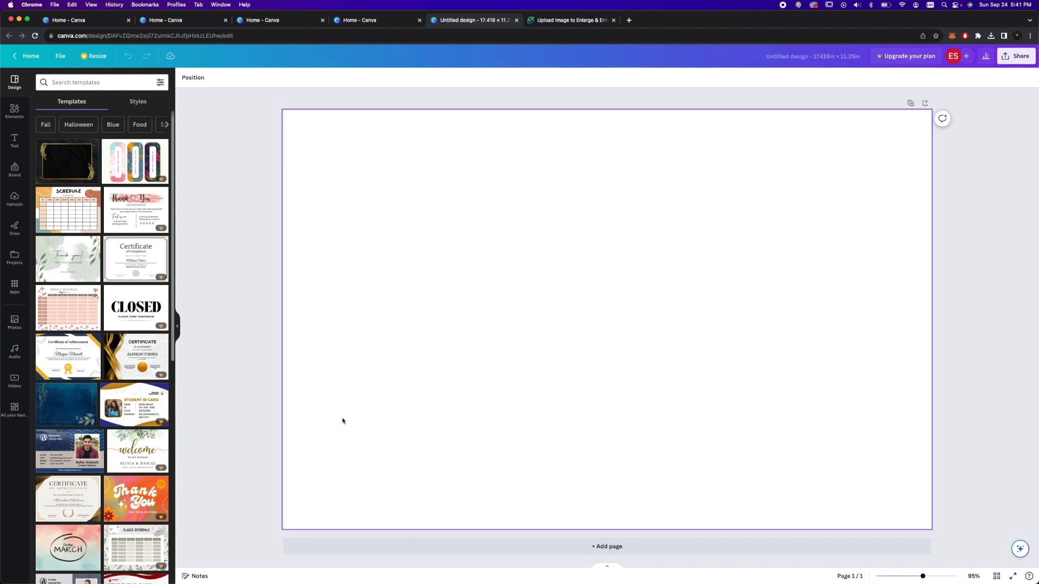
Step: Name the design Coloring Book Cover
mouse_move(229, 583)
click(789, 55)
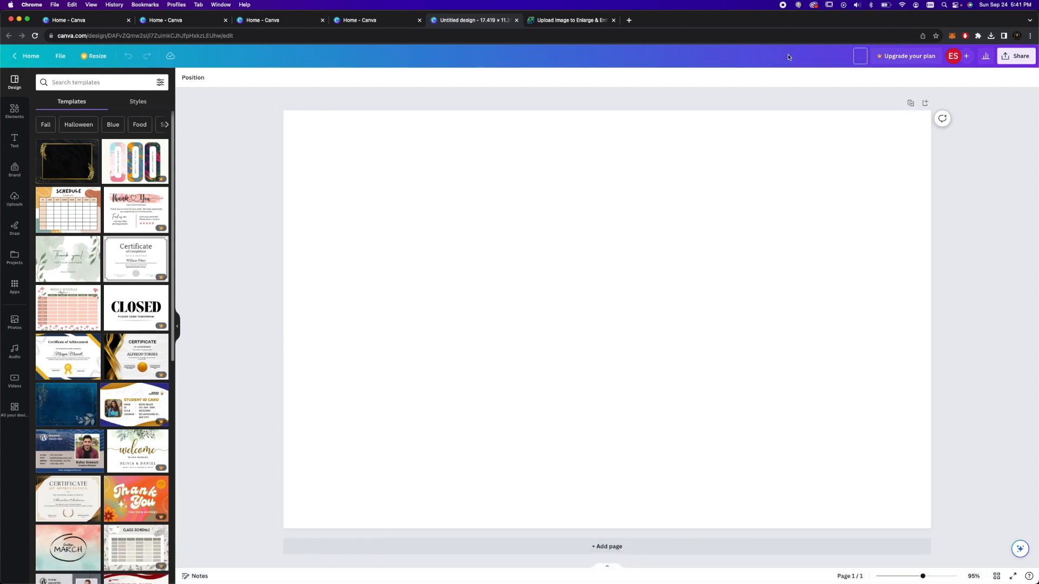
text(COloring Book Cover)
key(Return)
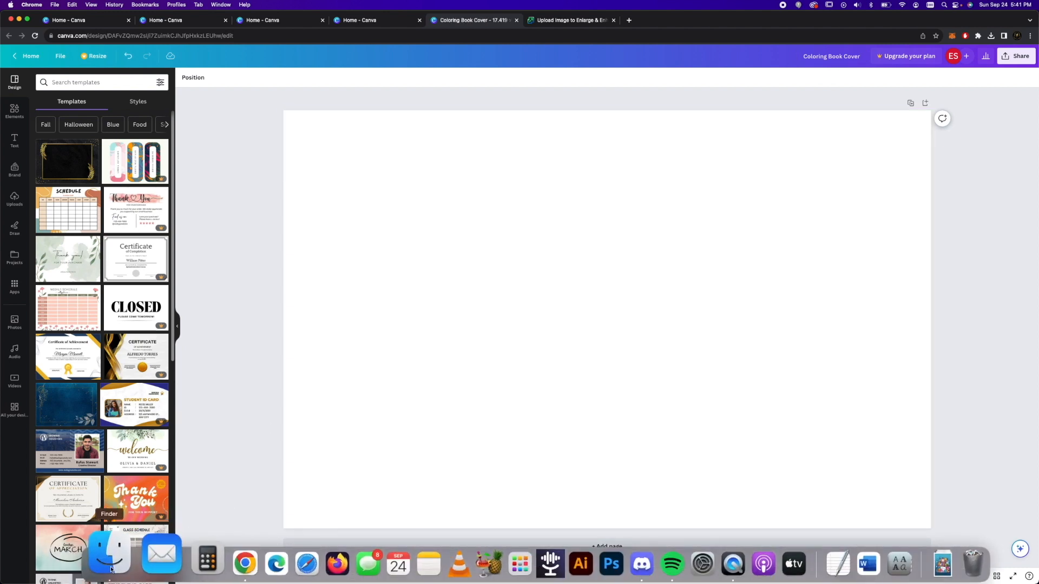
Step: Upload the upscaled colorful artwork from the Downloads folder to the design's uploads
click(110, 566)
click(498, 146)
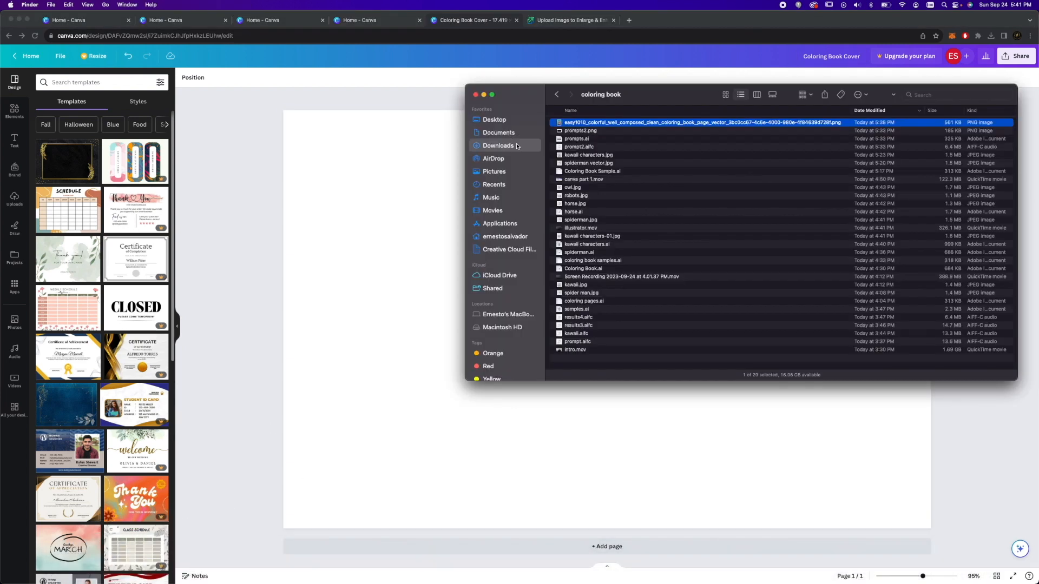
drag(616, 125, 129, 195)
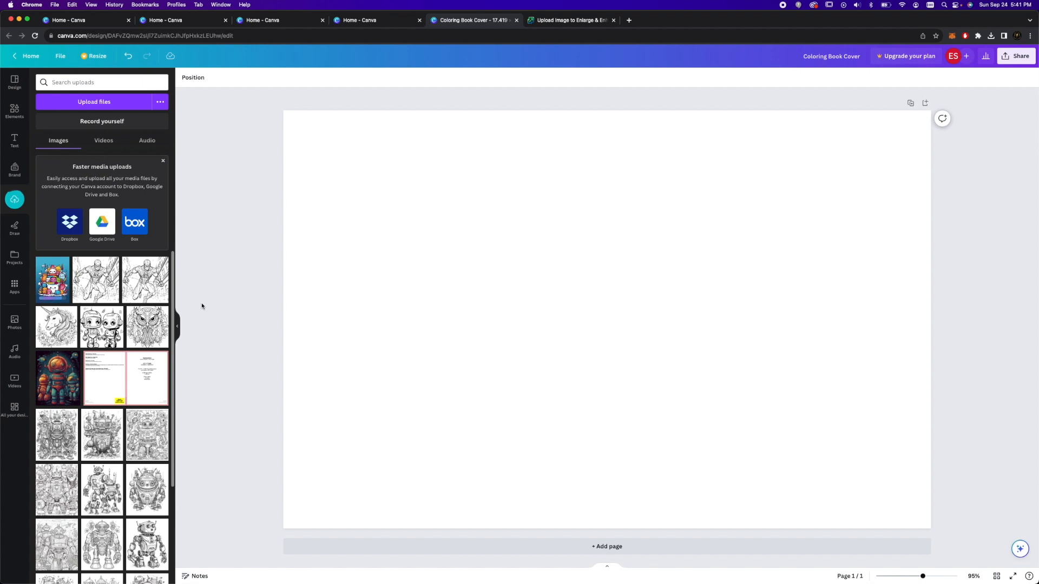
Step: Place the uploaded colorful artwork against the page's right edge and enlarge it to the full page height
mouse_move(57, 282)
drag(57, 282, 774, 142)
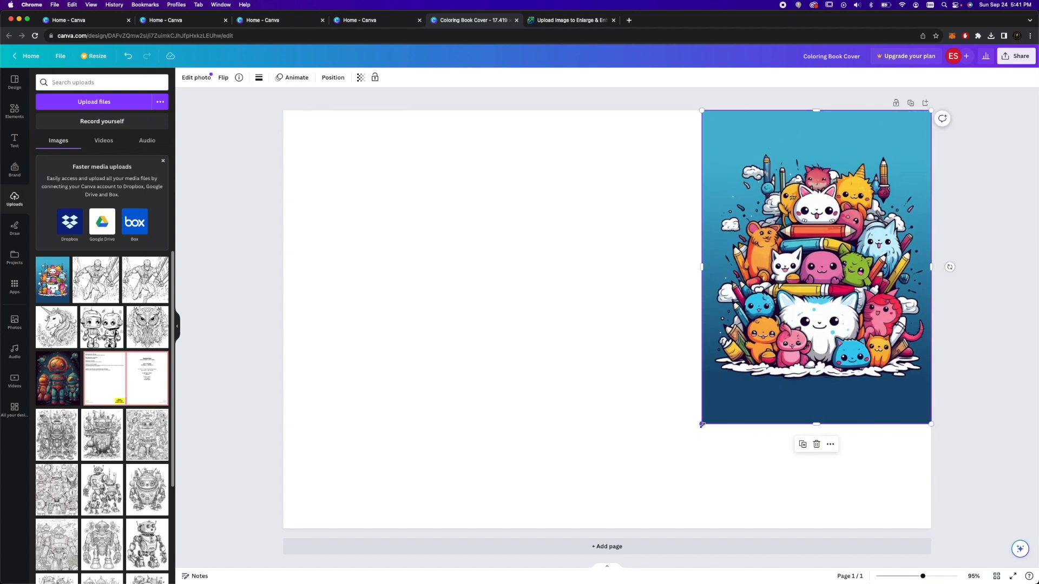
drag(698, 428, 583, 529)
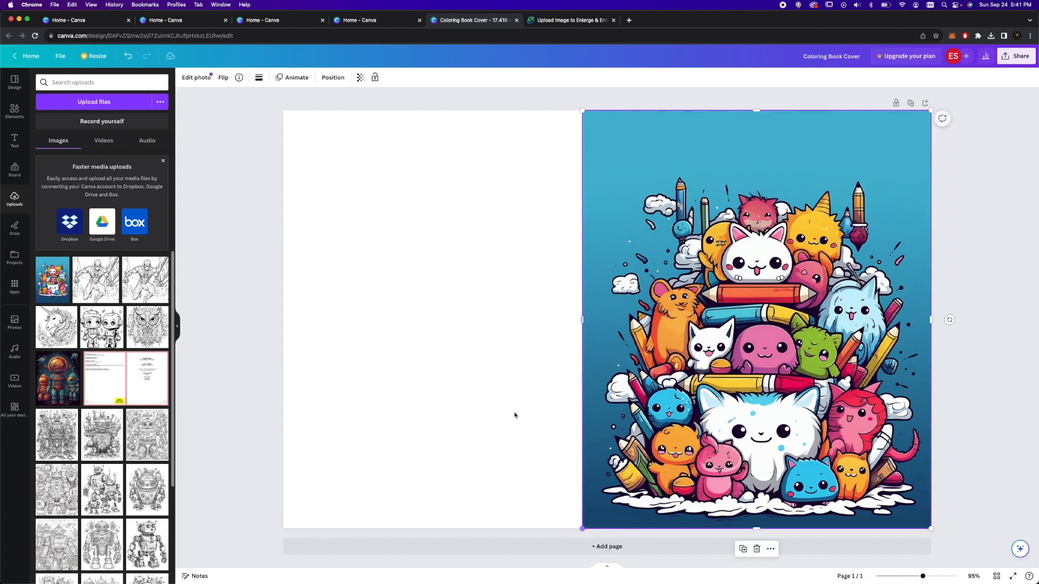
click(312, 312)
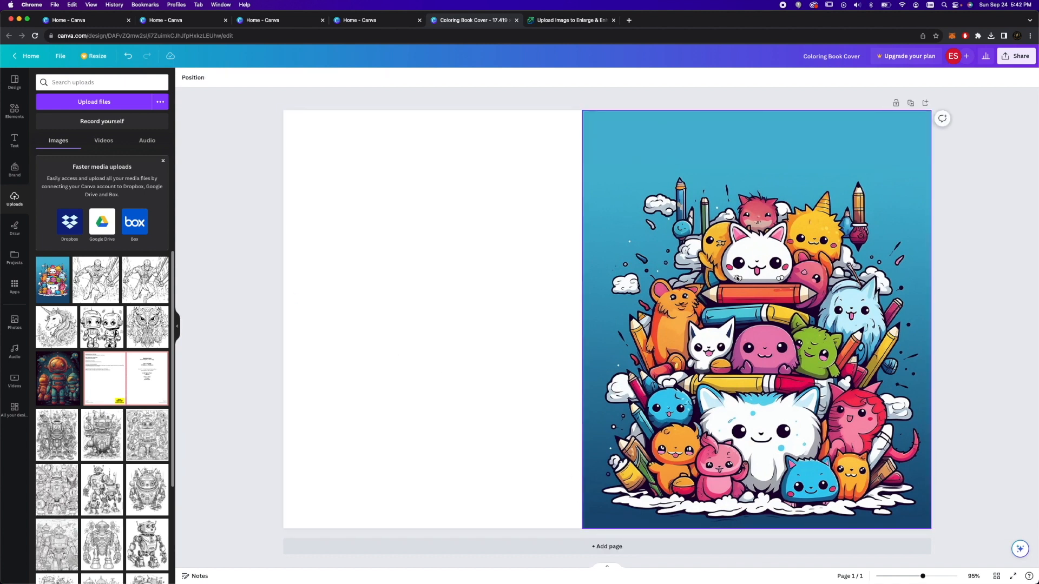
Step: Shift the cover artwork slightly to the right so it extends just past the page's right edge
mouse_move(739, 278)
mouse_down()
mouse_move(763, 278)
mouse_move(753, 278)
mouse_up()
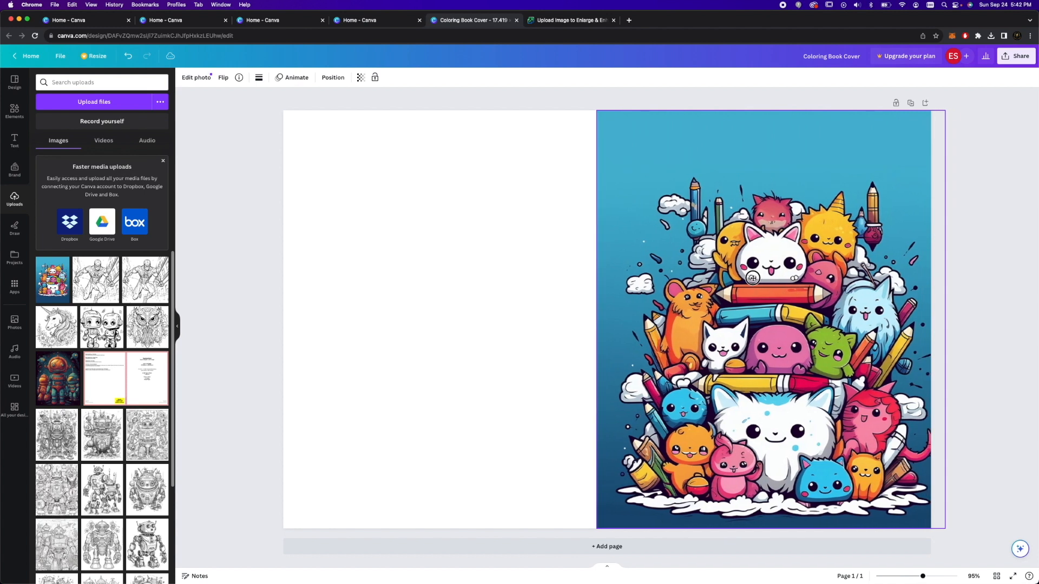
drag(753, 278, 743, 280)
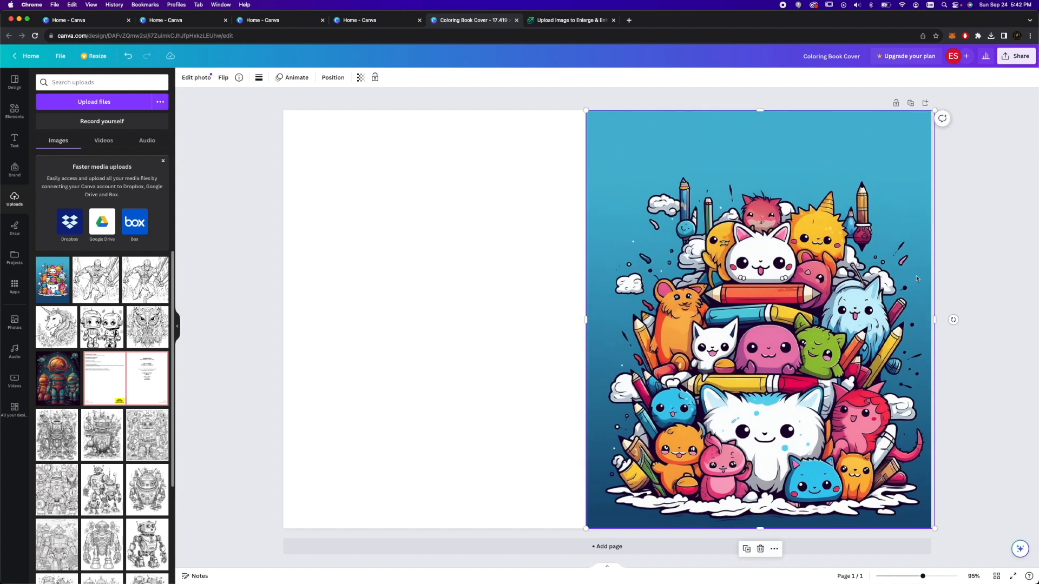
click(966, 285)
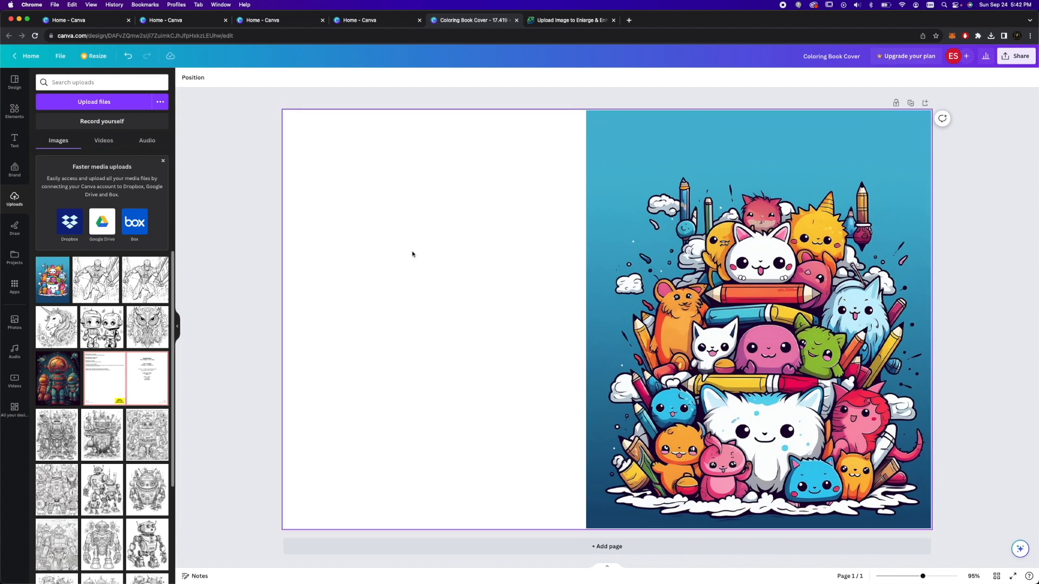
Step: Set the page background to the dark blue #174D75 sampled from the bottom-left corner of the artwork
click(425, 270)
click(185, 78)
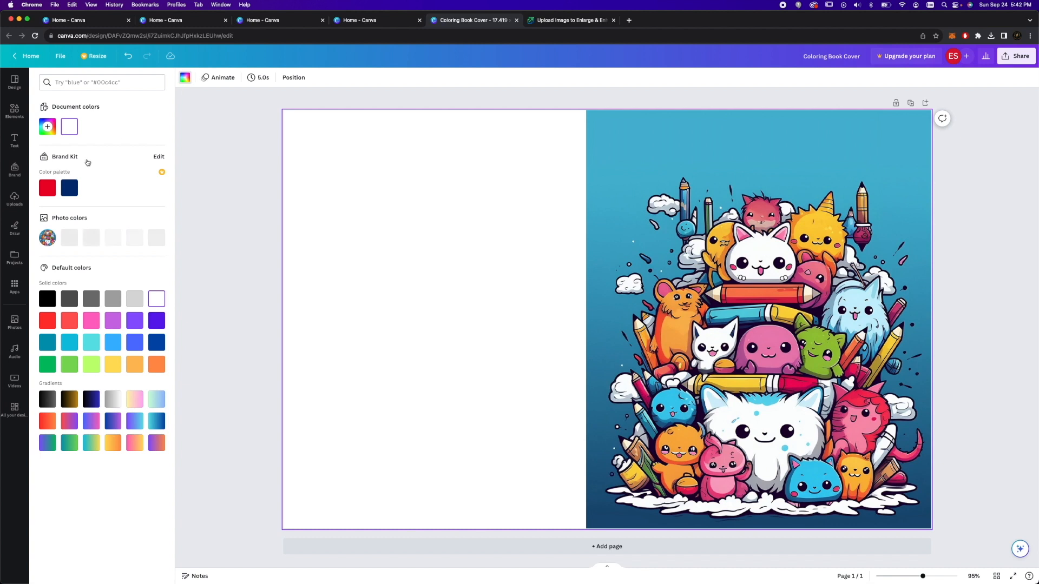
click(53, 296)
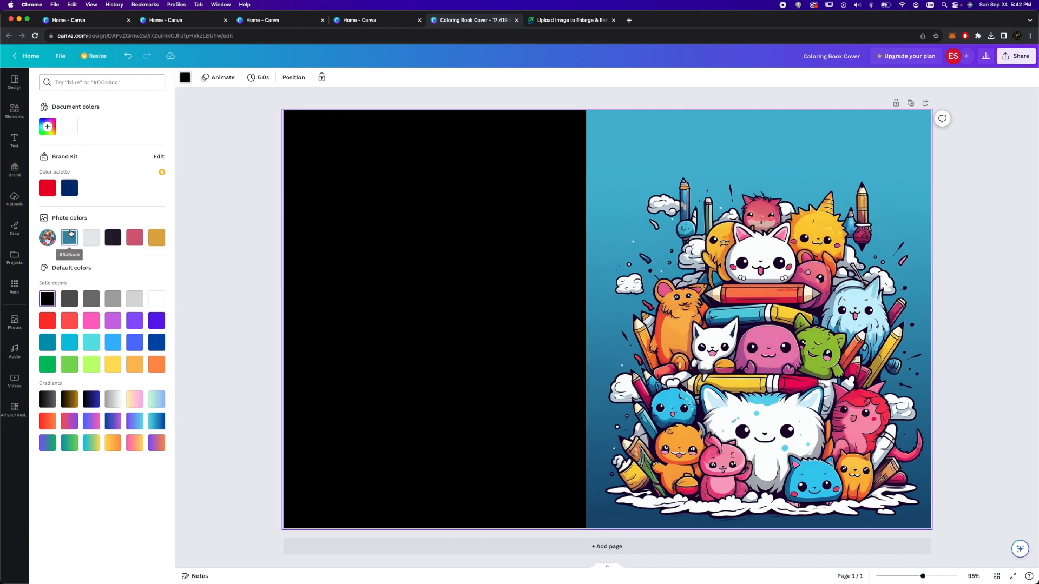
click(70, 234)
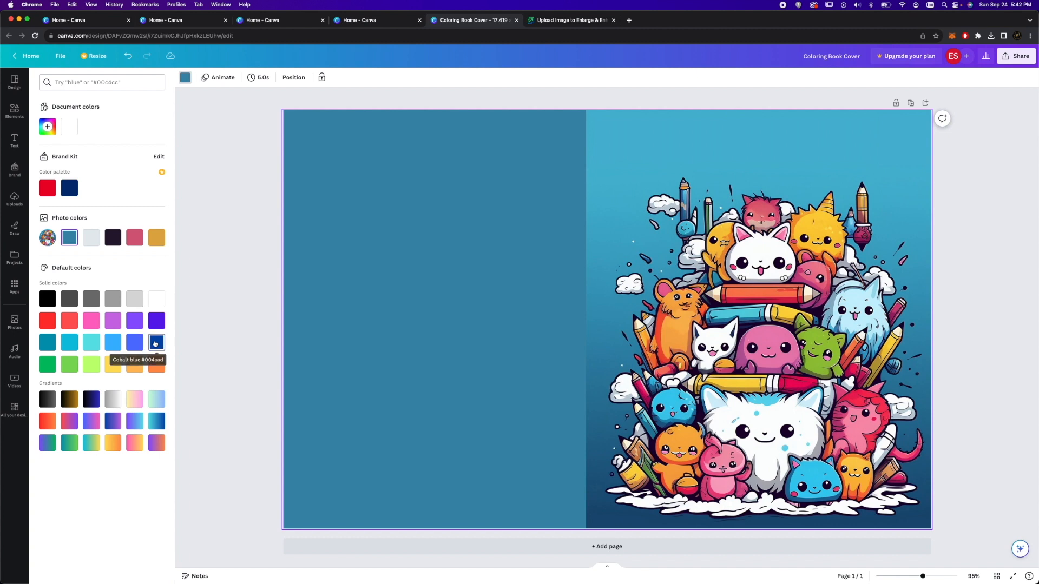
click(155, 343)
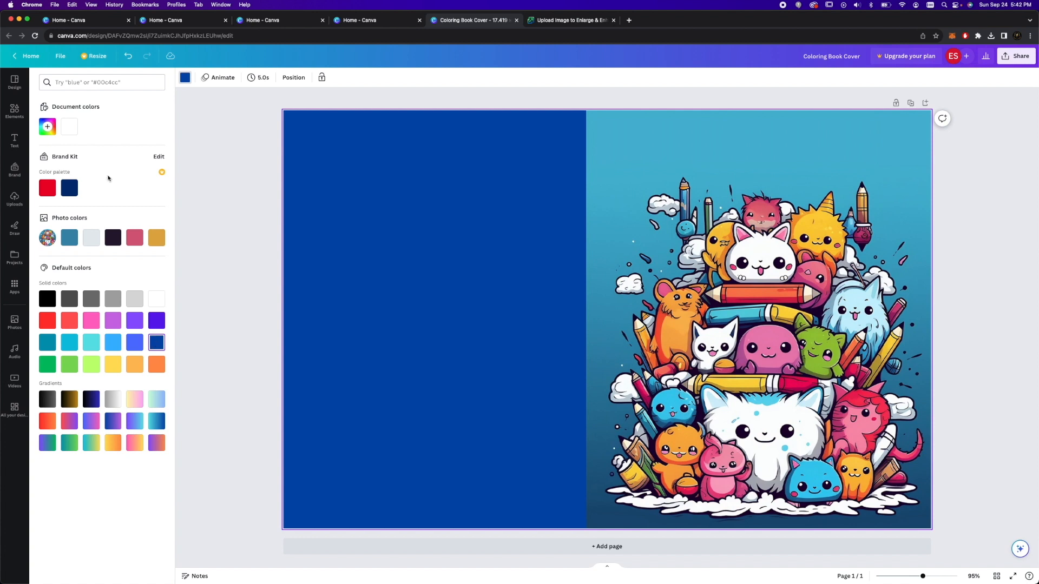
click(47, 128)
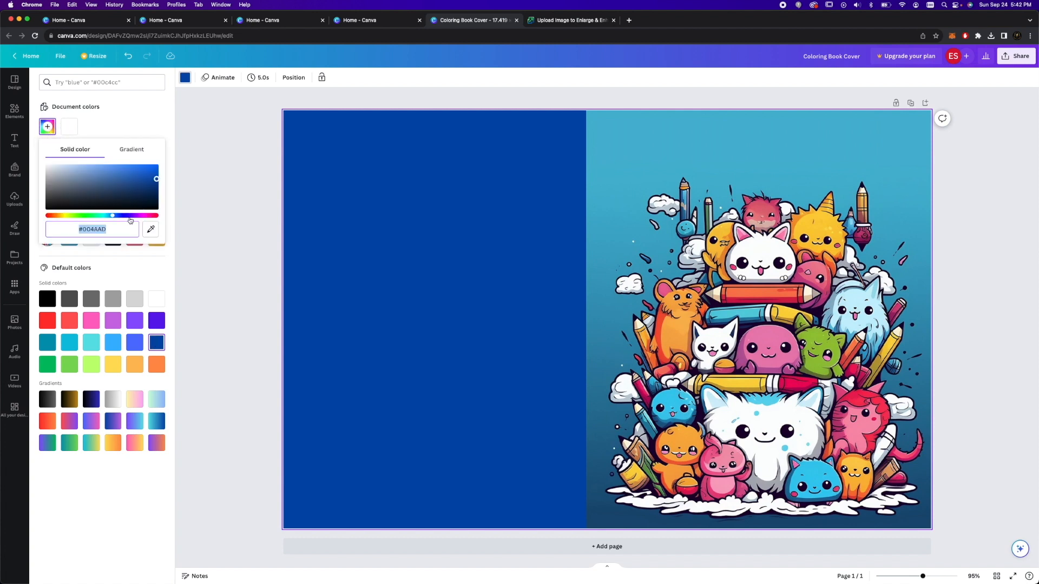
click(151, 229)
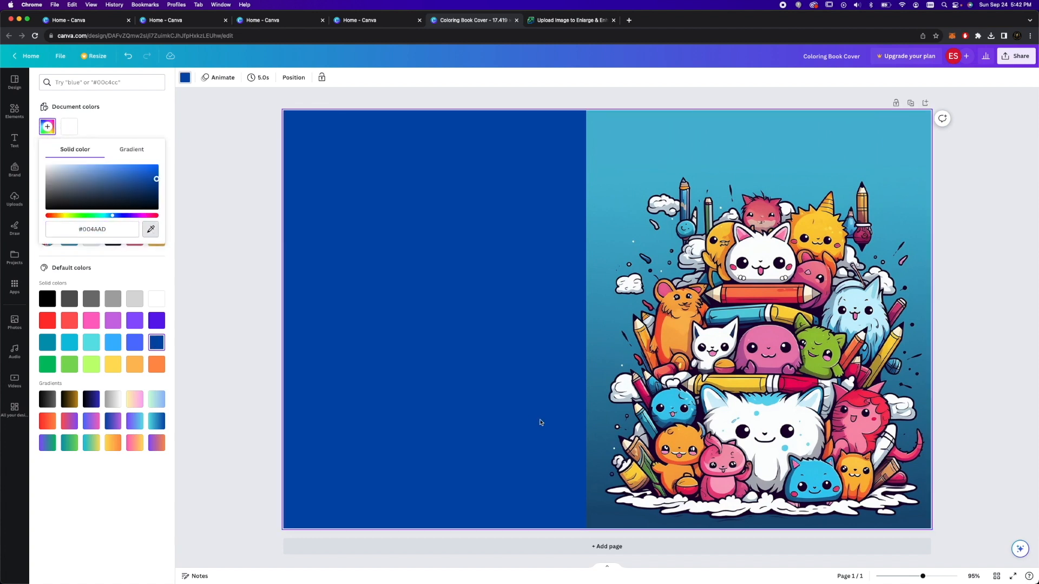
click(596, 513)
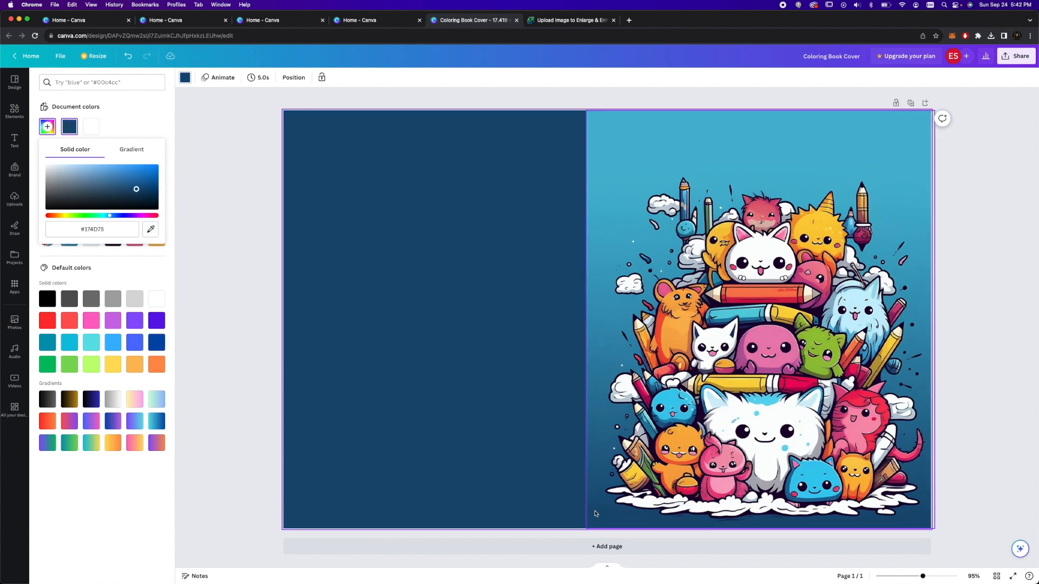
click(255, 243)
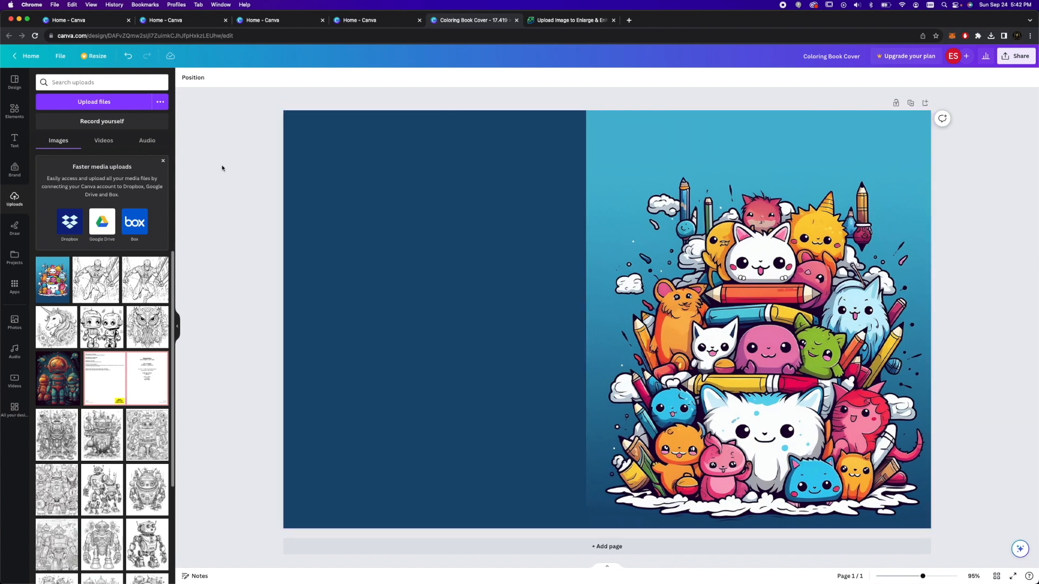
Step: Browse the font combinations and add the recently used Graphic Design text combination to the cover
click(14, 140)
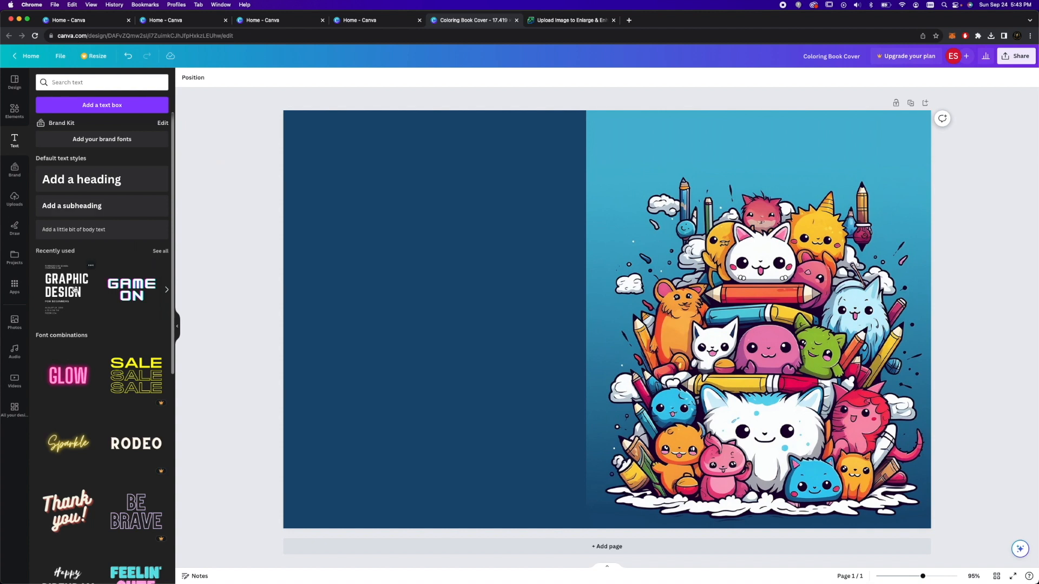
scroll(87, 289, down, 3)
scroll(90, 289, down, 4)
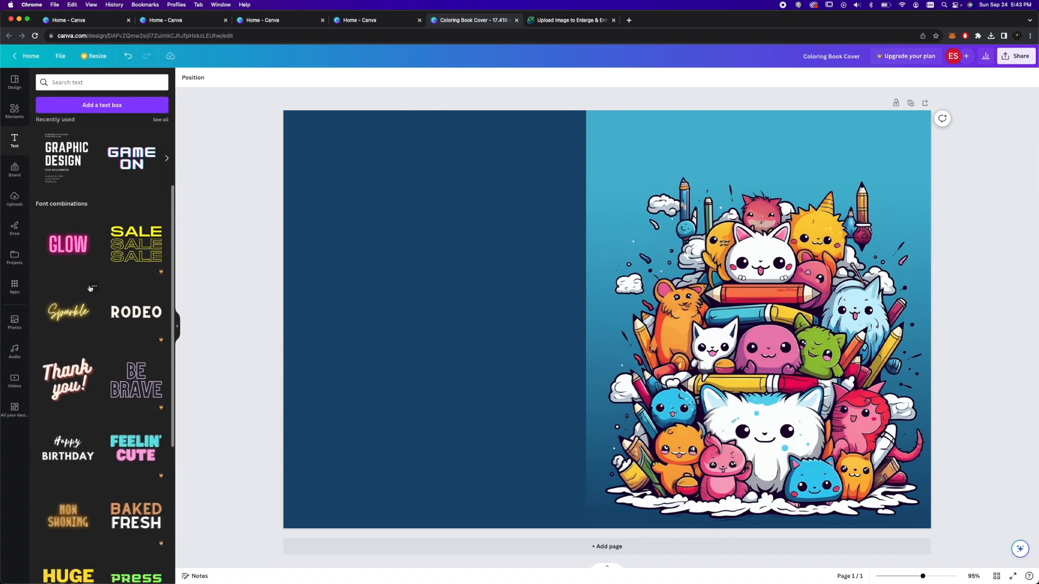
scroll(89, 288, down, 2)
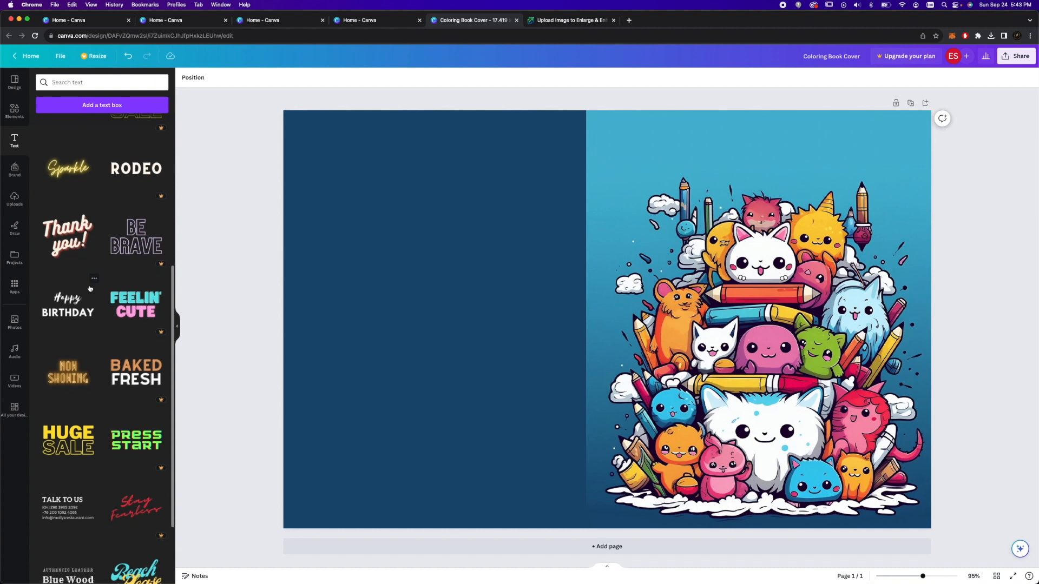
scroll(90, 288, down, 3)
scroll(90, 288, up, 10)
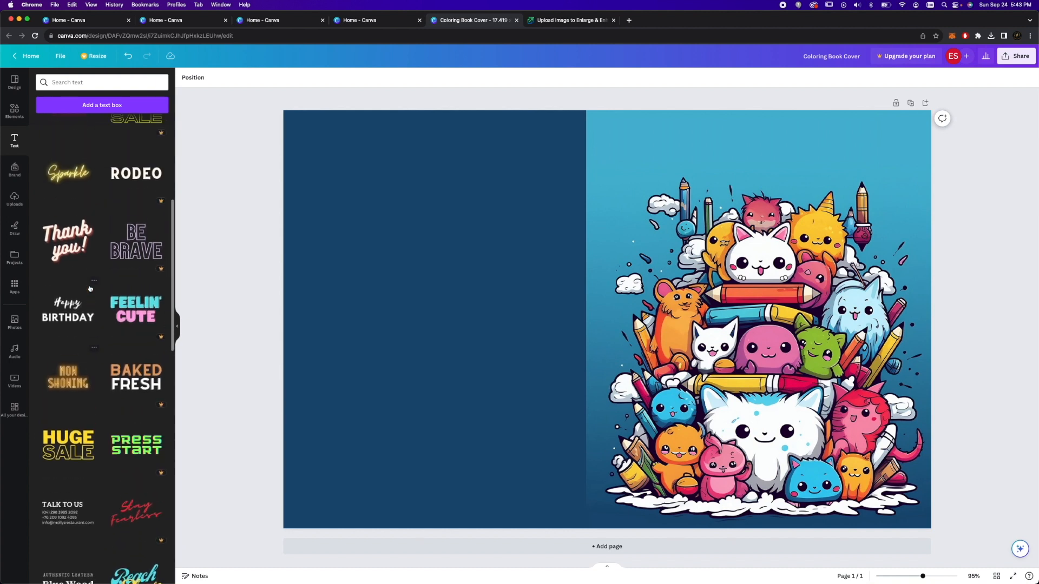
scroll(90, 289, up, 1)
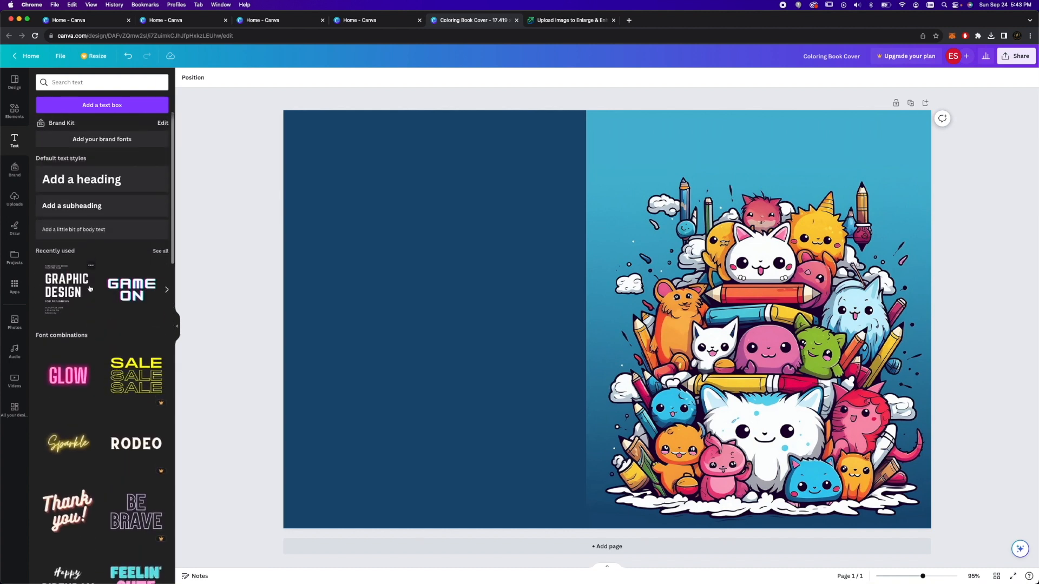
drag(69, 287, 368, 202)
click(83, 283)
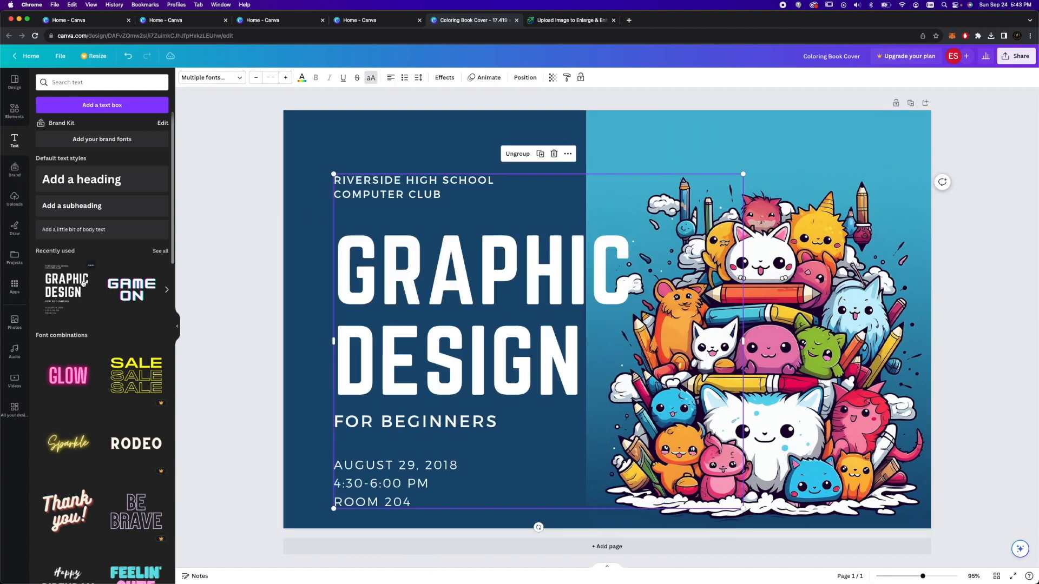
Step: Ungroup the text combination and replace its GRAPHIC DESIGN heading with KAWAII COLORING BOOK, one word per line
click(470, 269)
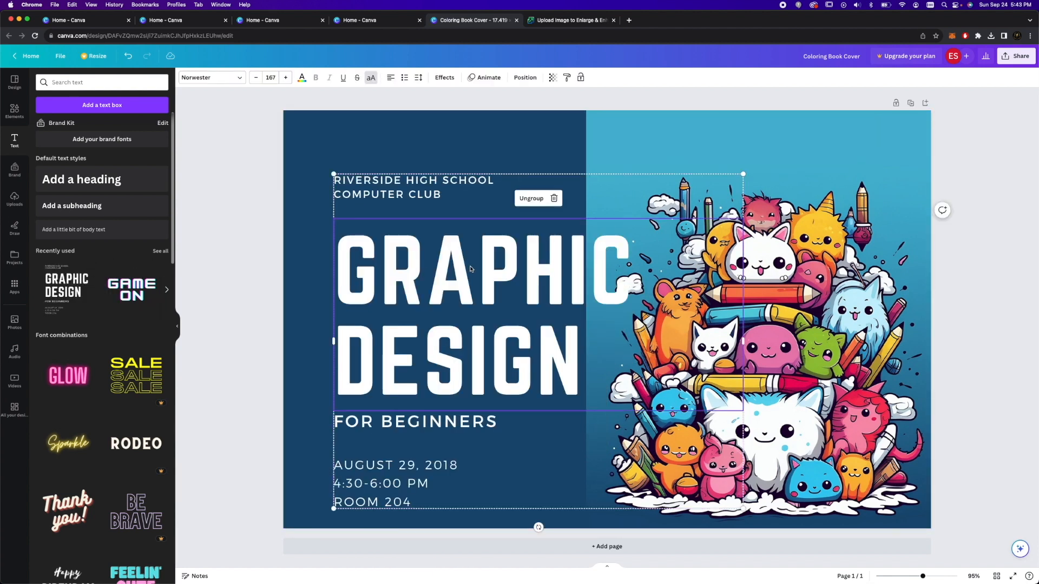
click(536, 200)
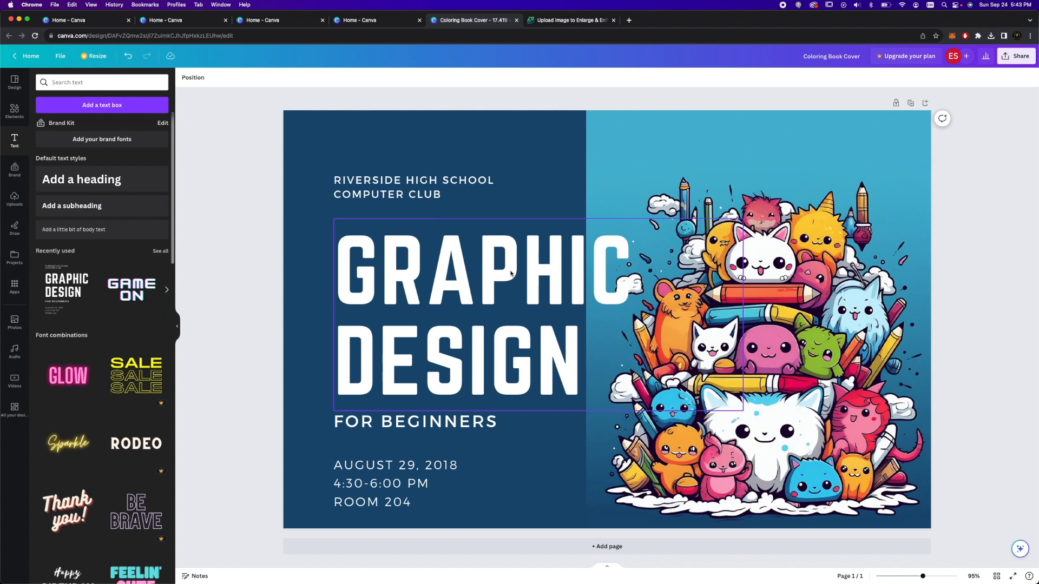
double_click(511, 272)
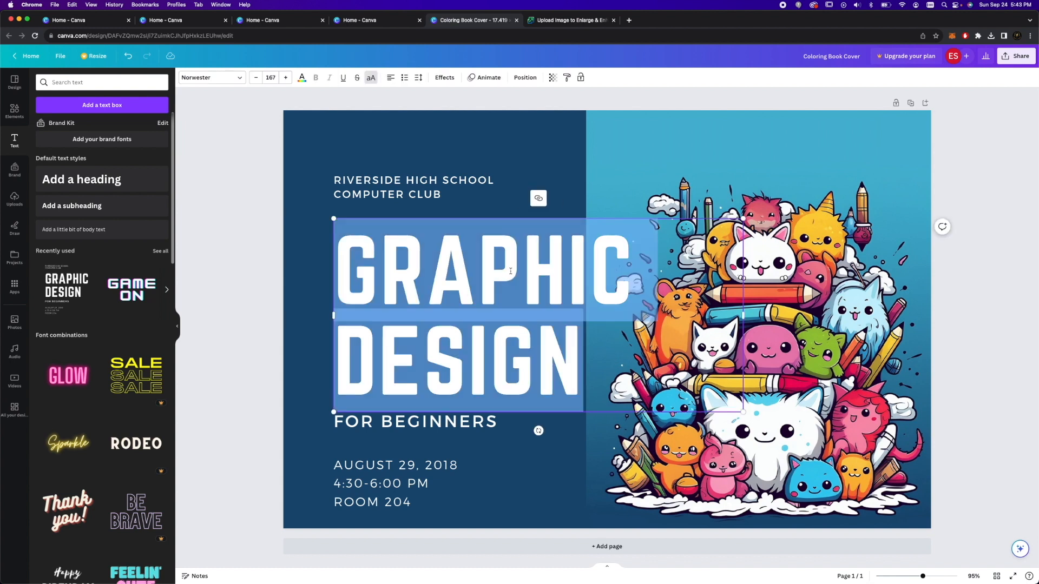
text(KAWAII)
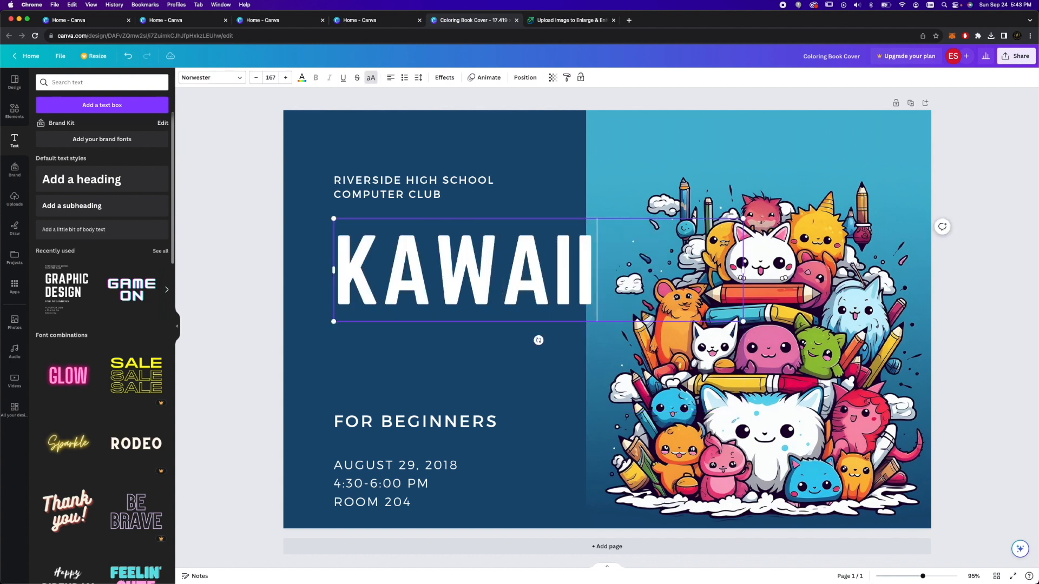
key(Return)
text(COLORING)
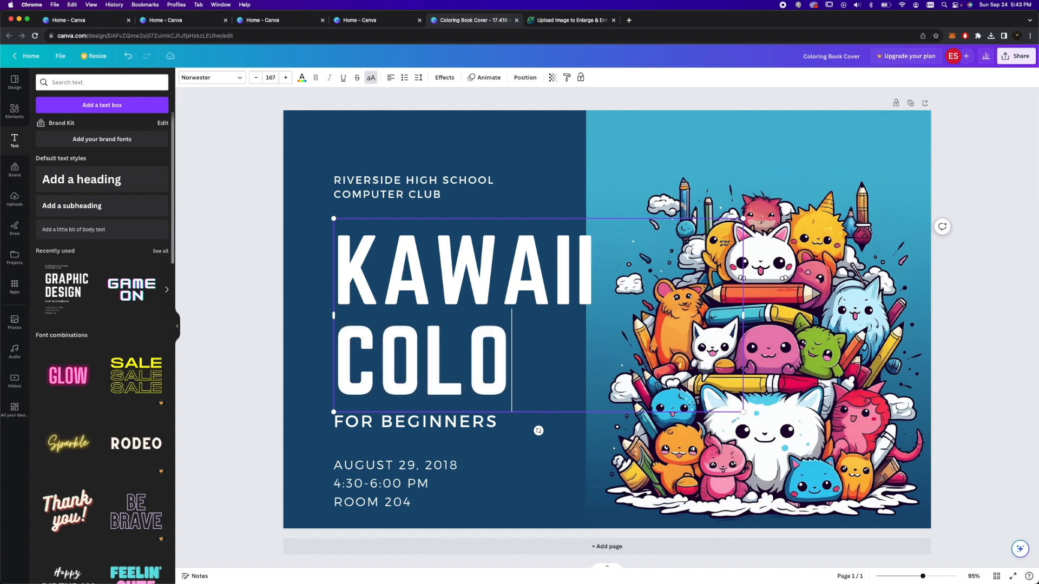
key(Return)
text(BOOK)
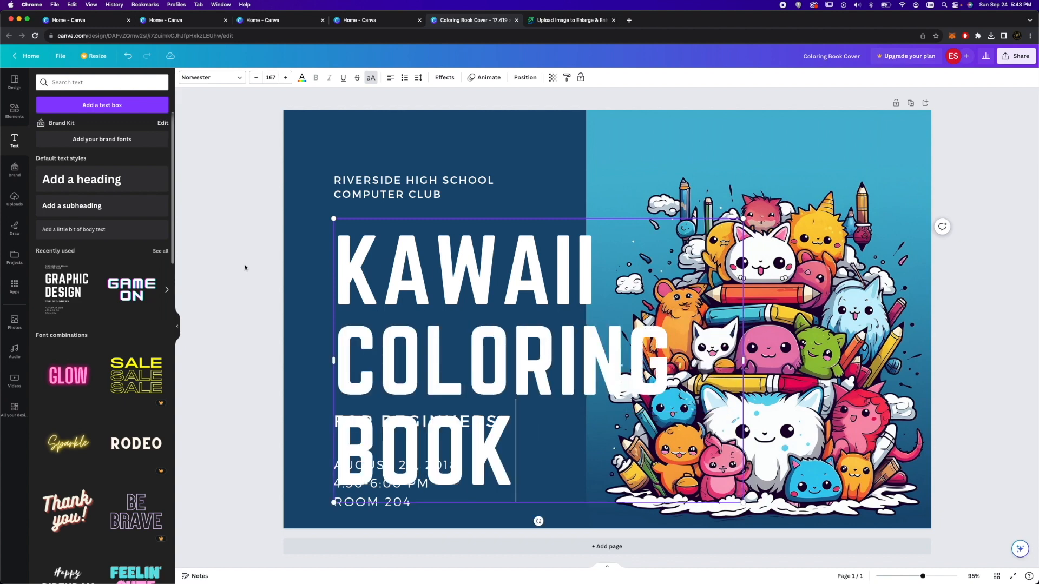
Step: Rearrange the title onto two lines above the front-cover artwork and shrink it to font size 64.5
click(245, 267)
click(400, 301)
drag(402, 297, 370, 280)
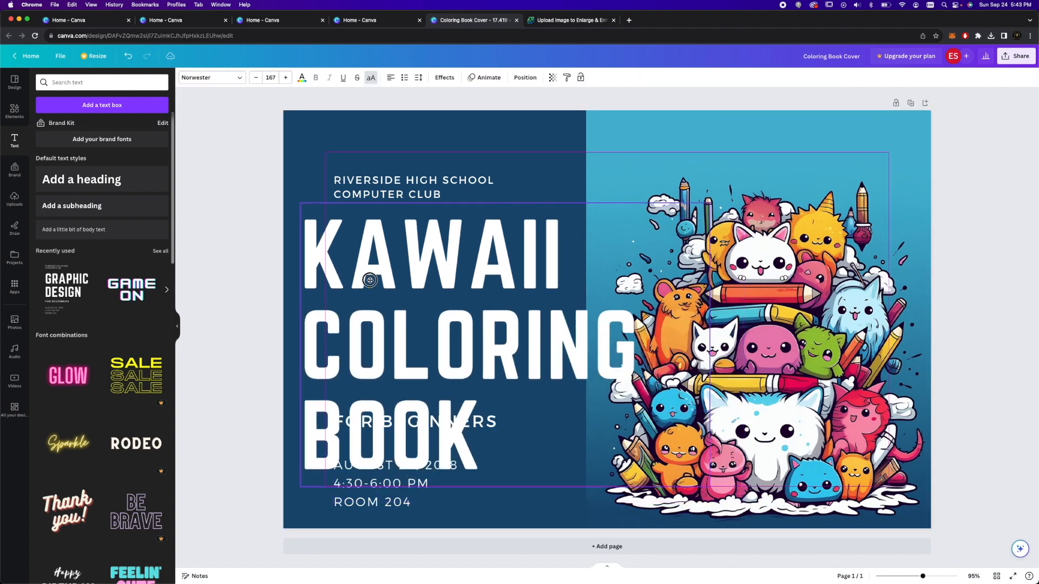
drag(707, 486, 549, 374)
drag(549, 292, 686, 292)
drag(491, 295, 789, 208)
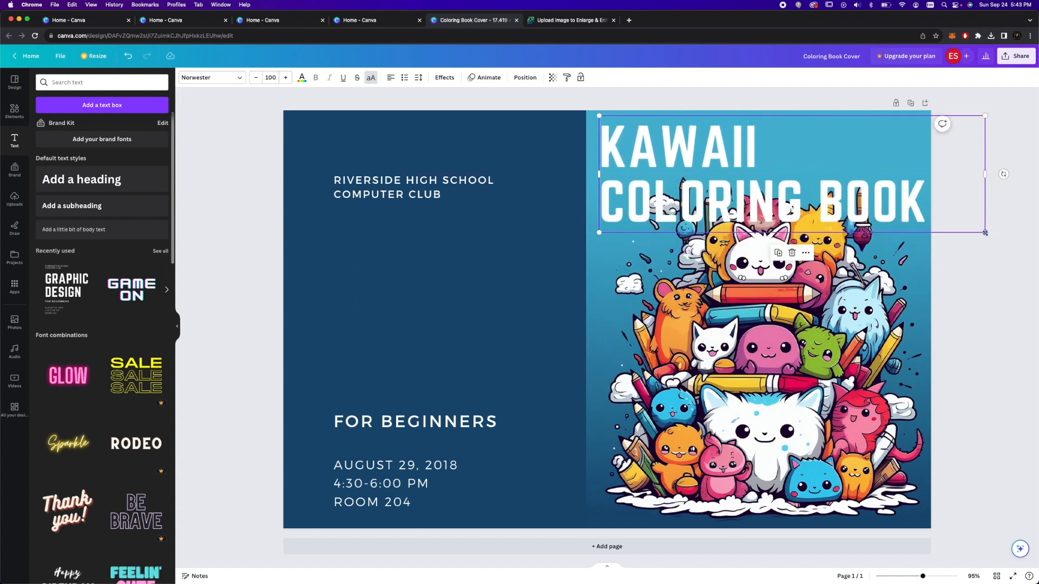
drag(985, 233, 846, 190)
drag(748, 180, 768, 179)
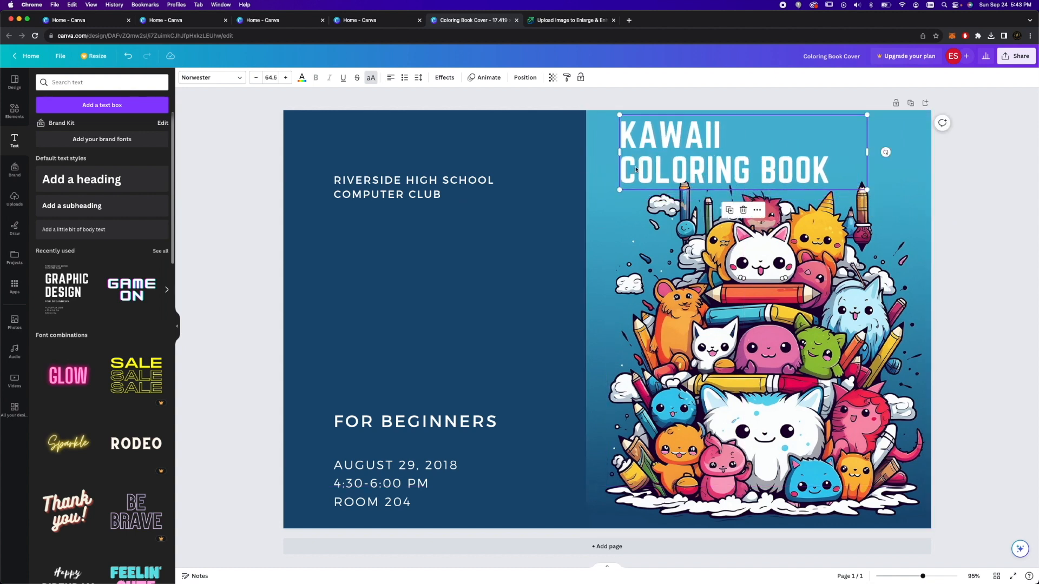
Step: Shorten the title to KAWAII COLORING on a single line and centre it above the front-cover artwork
double_click(746, 166)
drag(750, 168, 831, 174)
key(BackSpace)
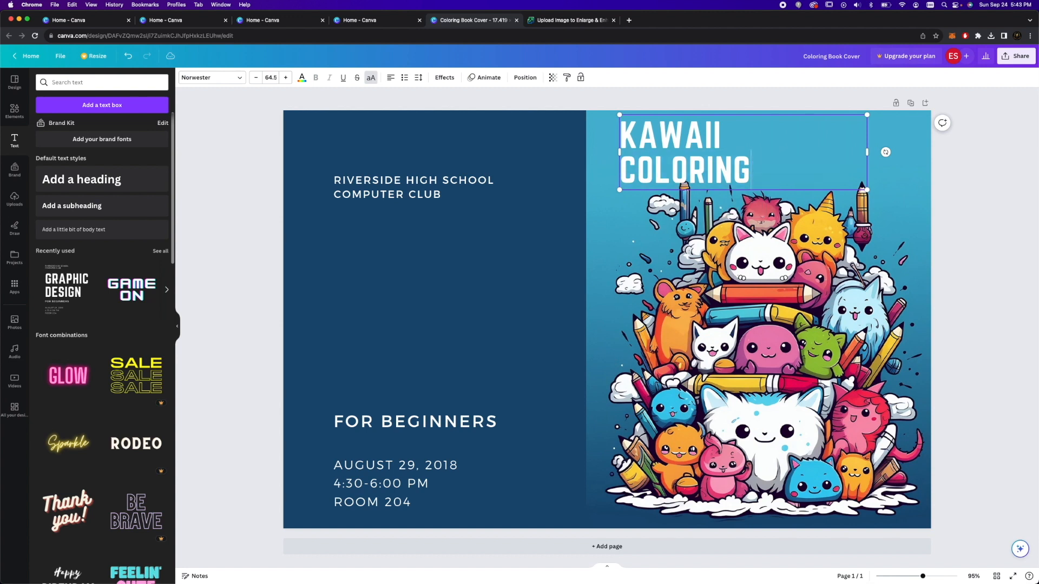
click(623, 168)
key(BackSpace)
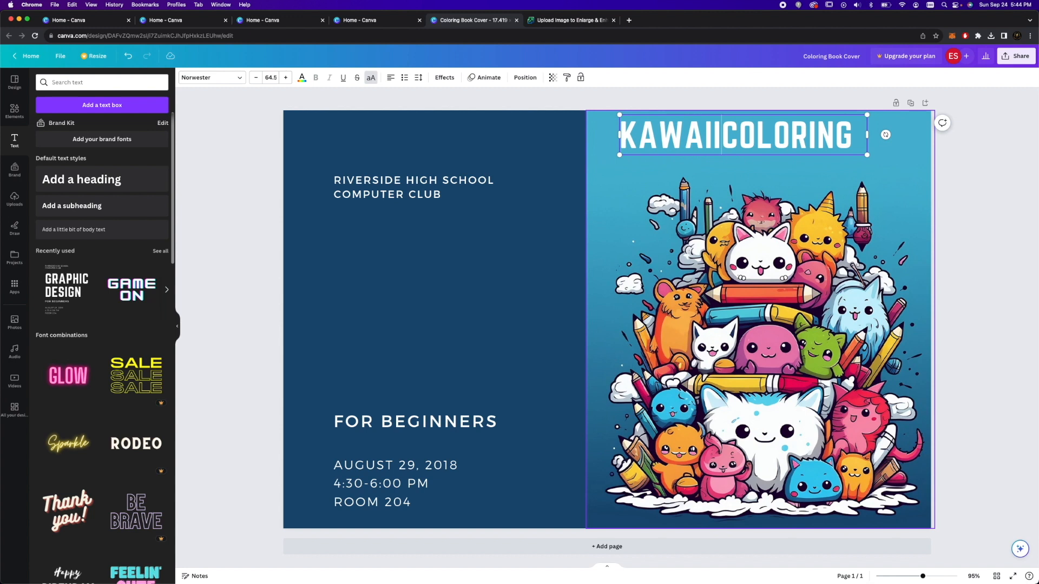
click(1015, 260)
drag(826, 145, 850, 157)
click(990, 216)
Step: Replace the RIVERSIDE HIGH SCHOOL COMPUTER CLUB text with AGES 6+, narrow its box to fit and make it bold
click(440, 194)
triple_click(437, 193)
key(super+a)
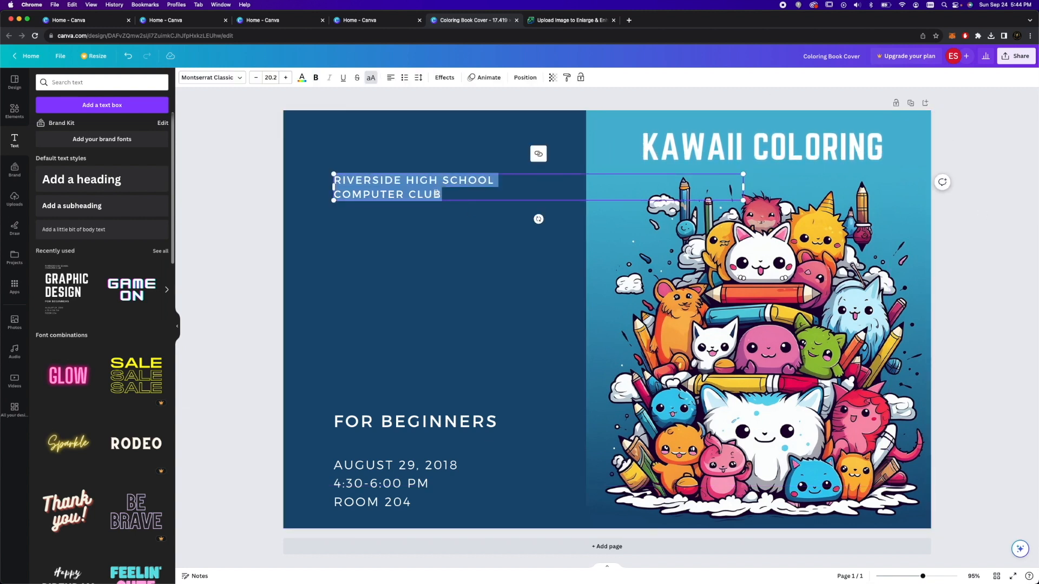
text(AGES 6+)
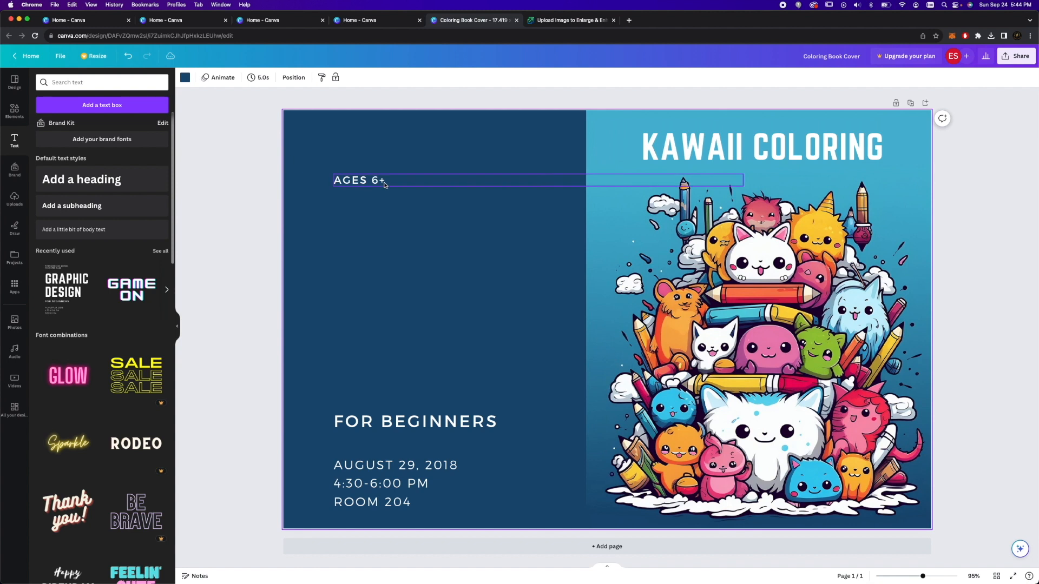
key(Escape)
drag(744, 181, 392, 187)
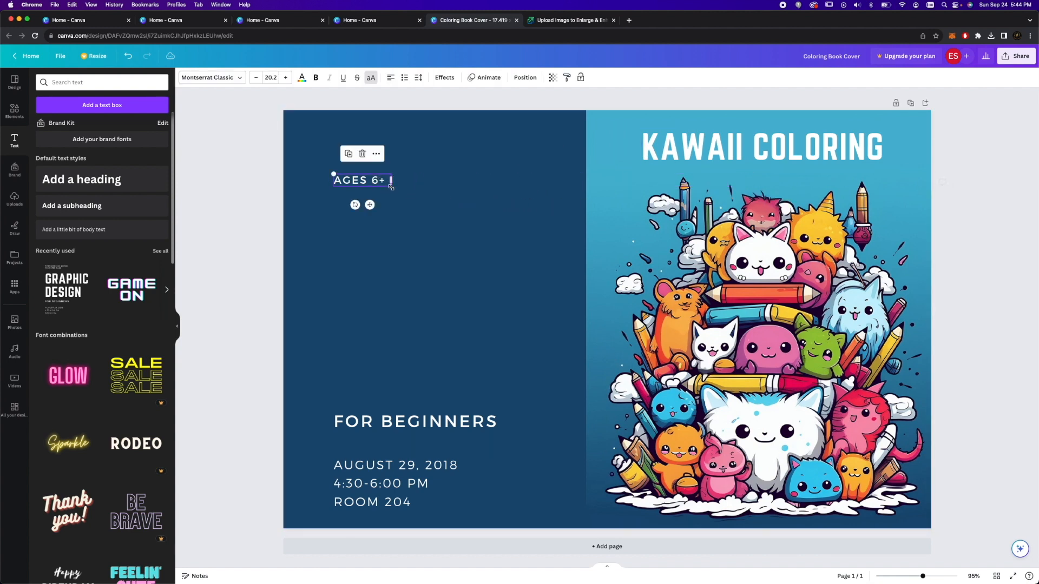
click(317, 82)
click(243, 209)
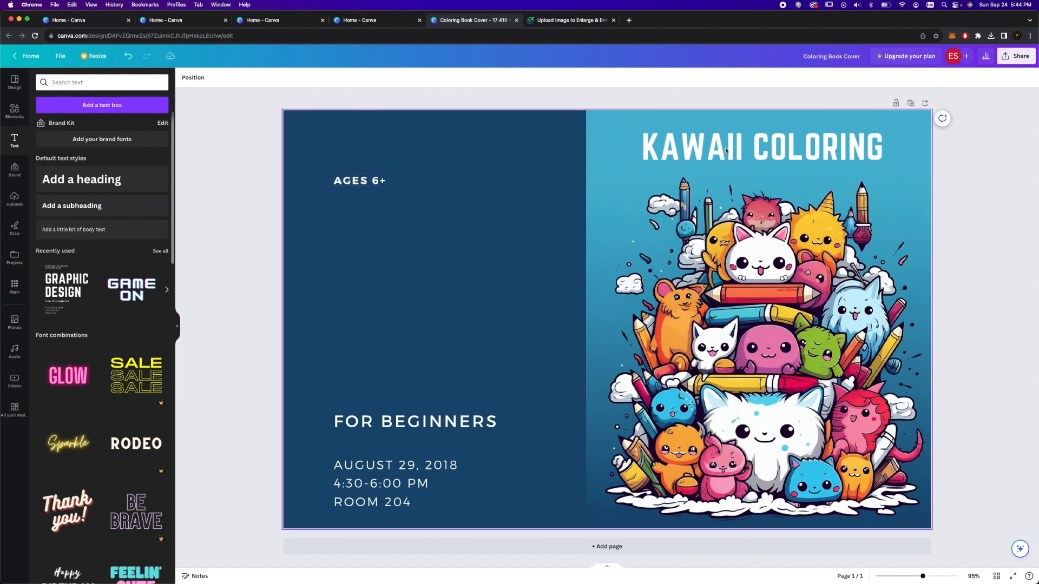
Step: Place the AGES 6+ text directly beneath the right end of the KAWAII COLORING title
click(749, 148)
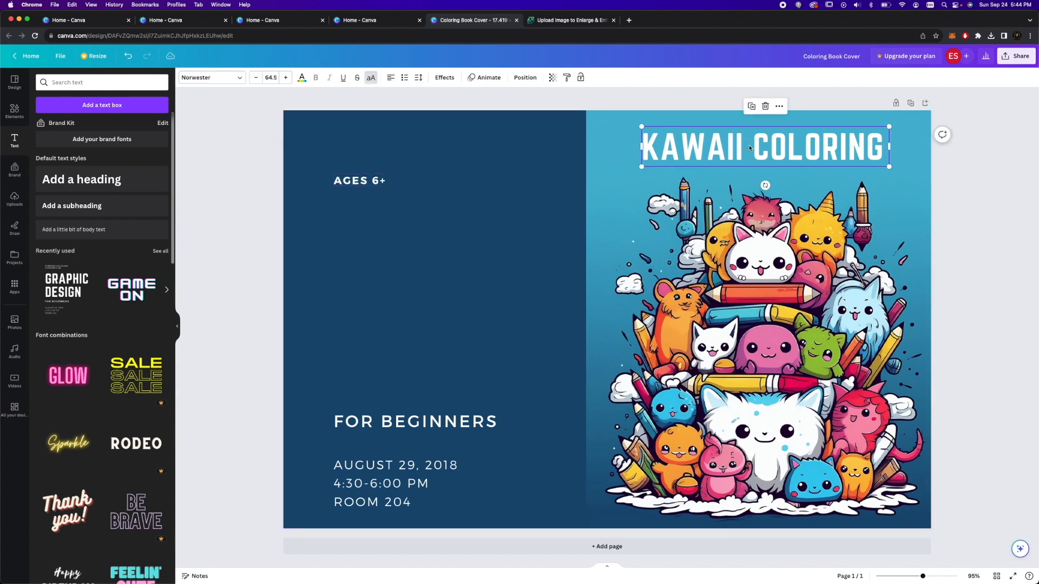
click(246, 146)
drag(391, 177, 869, 170)
click(979, 269)
click(1018, 247)
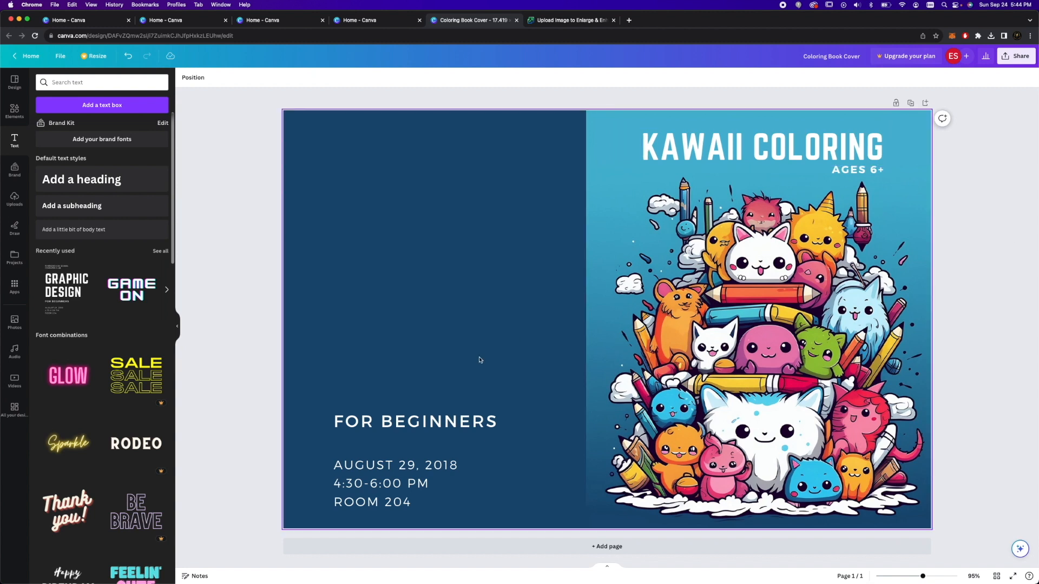
Step: Delete the leftover FOR BEGINNERS and date, time and room texts from the back cover
click(456, 417)
shift+click(446, 463)
key(Delete)
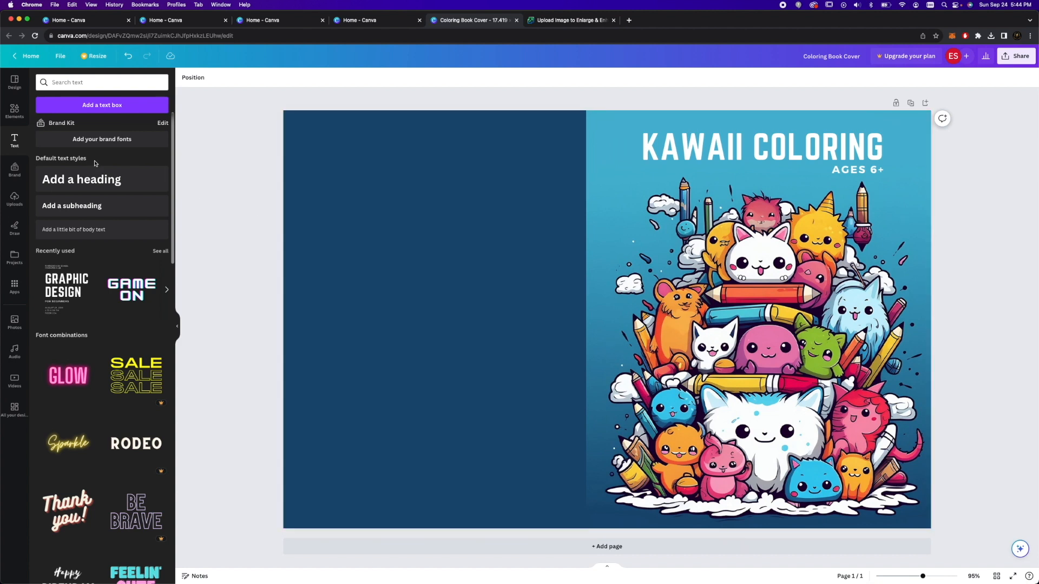
Step: Add a rounded square in the lower-right corner of the back cover and fill it with white
click(16, 108)
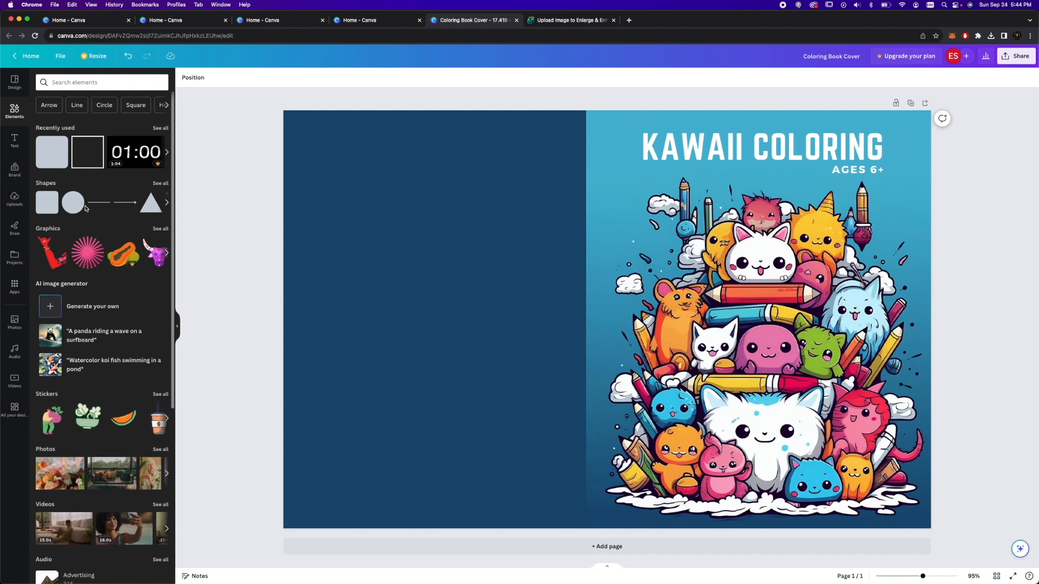
click(52, 207)
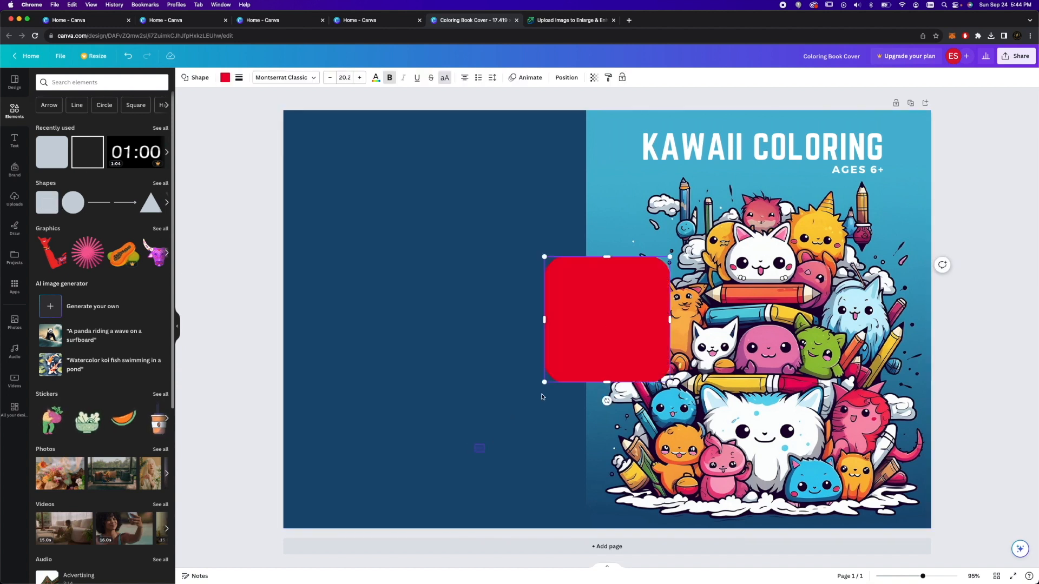
drag(592, 332, 498, 469)
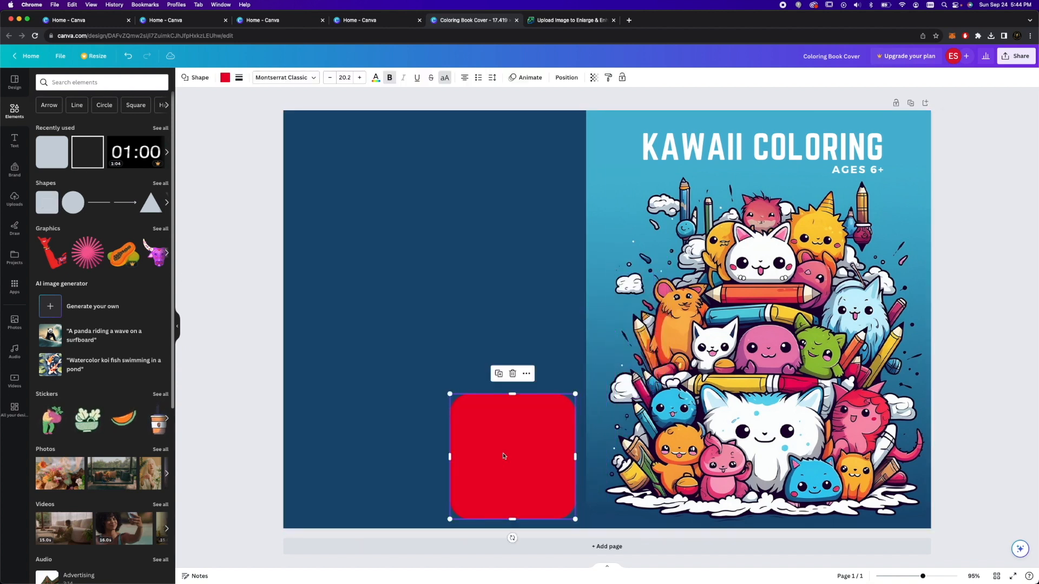
click(225, 77)
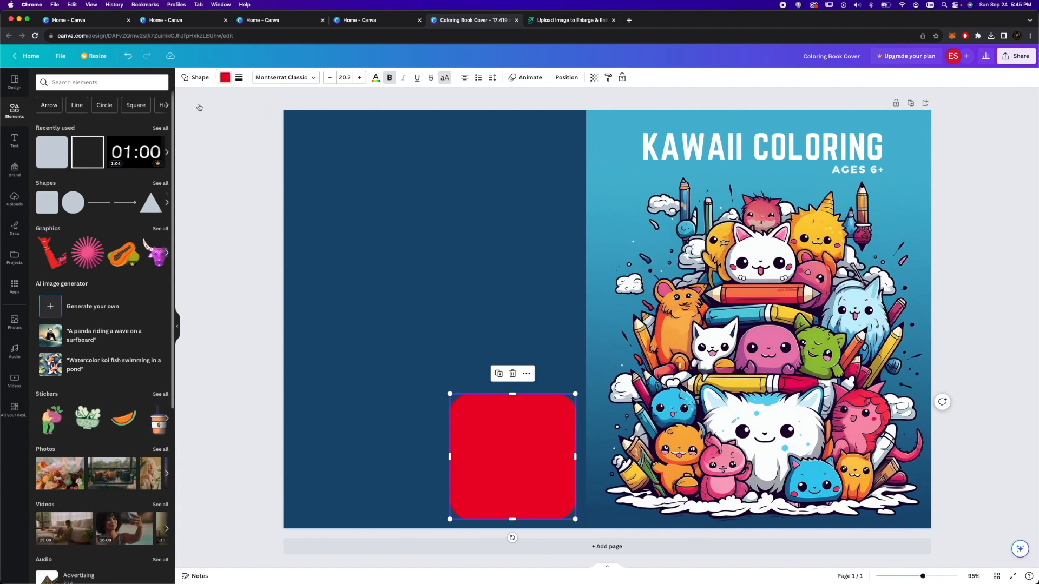
click(135, 127)
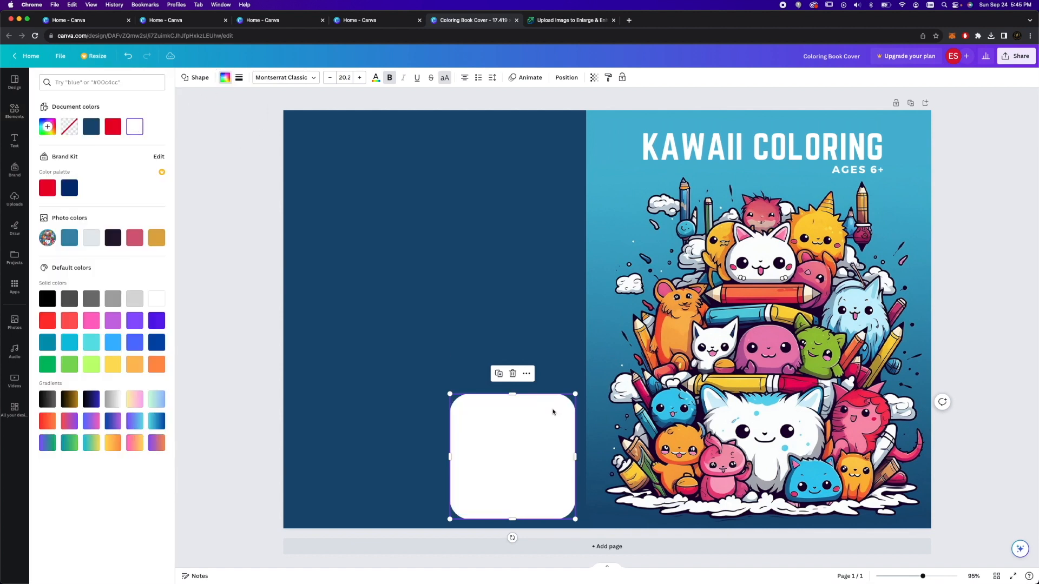
Step: Reduce the white shape to a smaller flat rectangle in the back cover's corner, and delete it
drag(517, 406, 526, 447)
drag(454, 484, 467, 484)
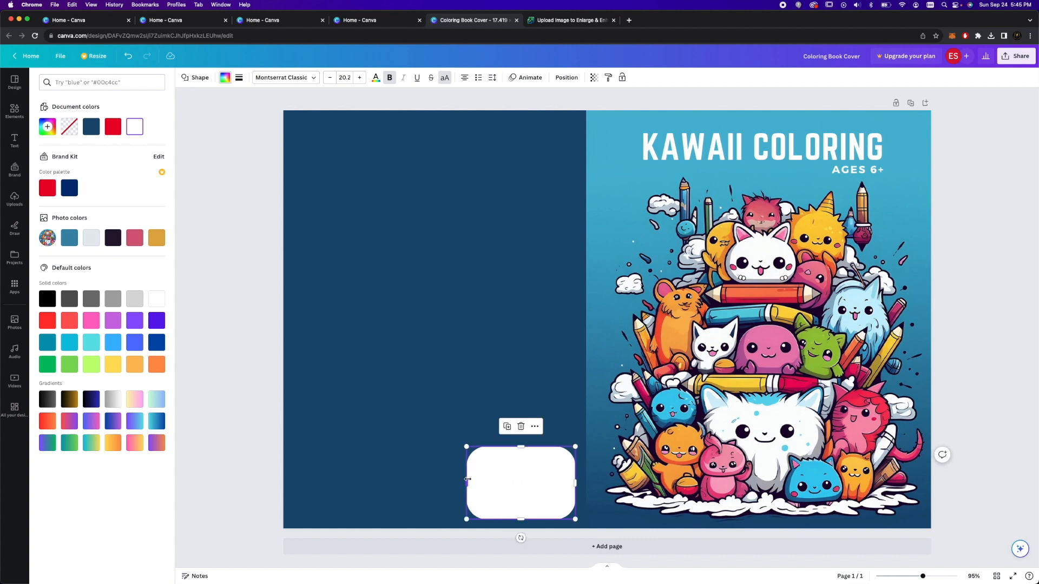
drag(522, 448, 523, 457)
click(480, 465)
click(251, 457)
click(506, 480)
key(BackSpace)
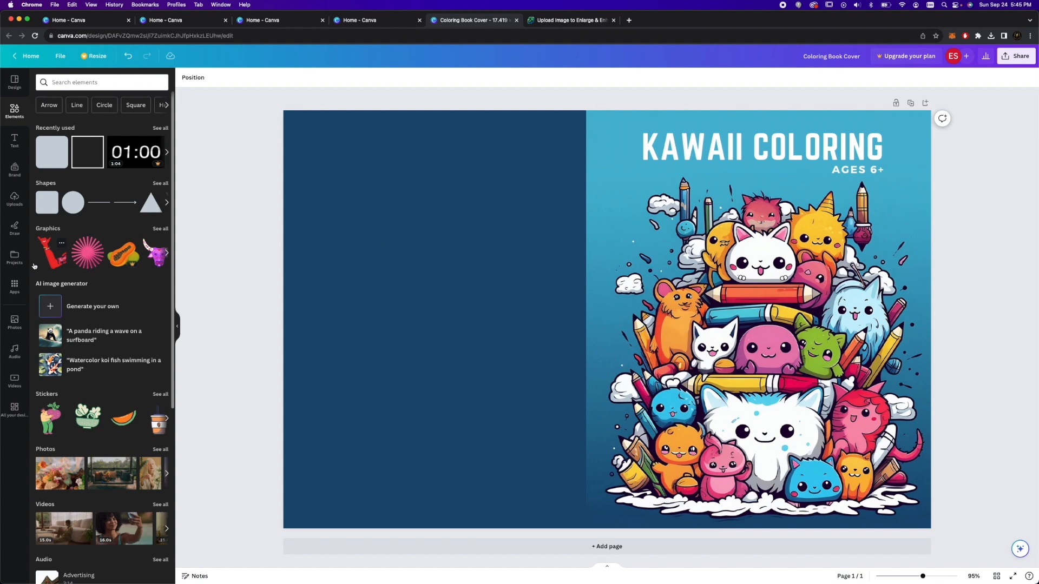
Step: Place the uploaded Spider-Man line drawing on the back cover, undoing the first resize
click(15, 198)
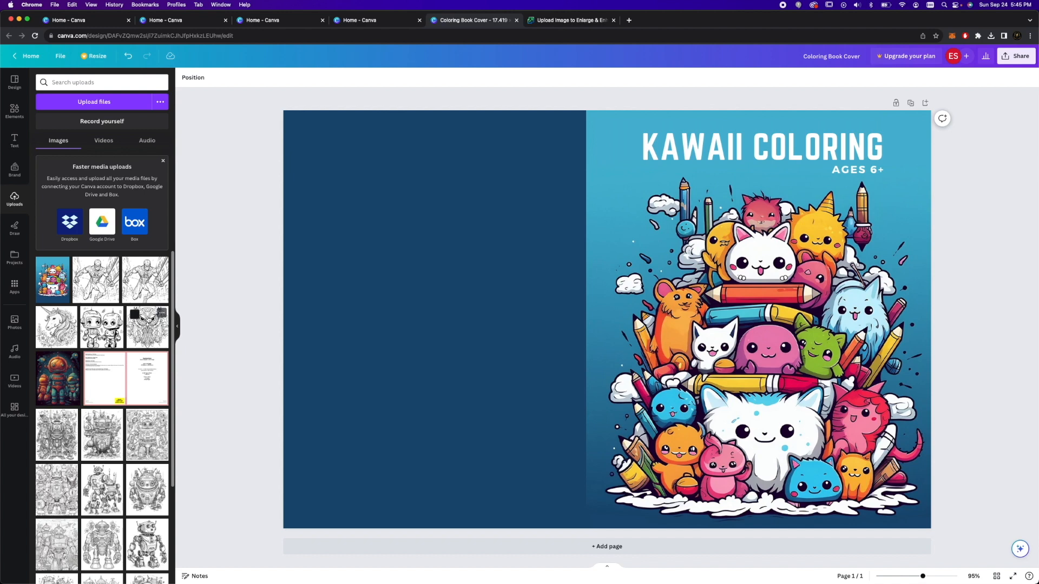
drag(95, 279, 335, 214)
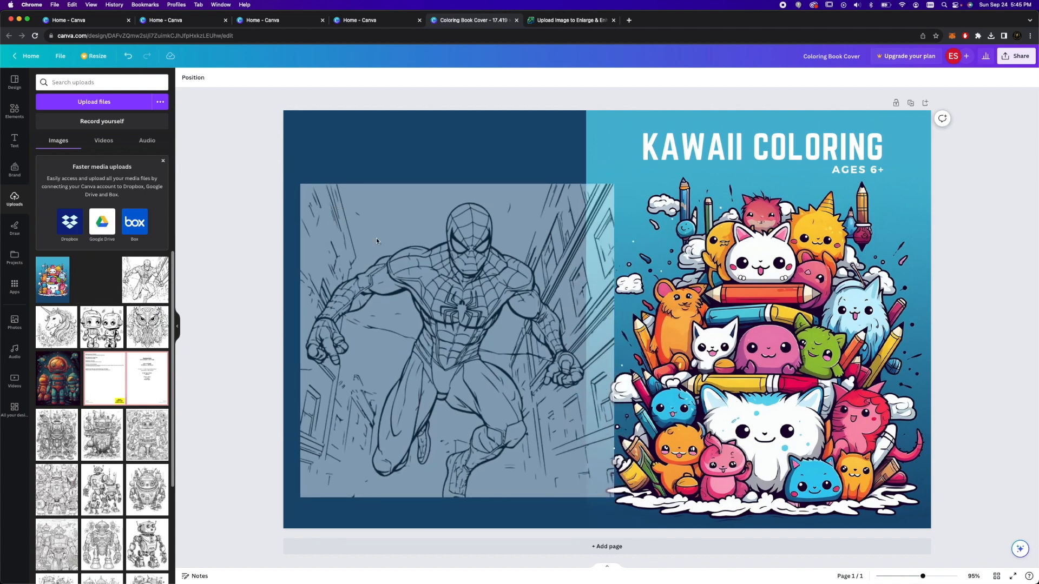
drag(377, 241, 378, 242)
drag(612, 495, 403, 293)
key(super+z)
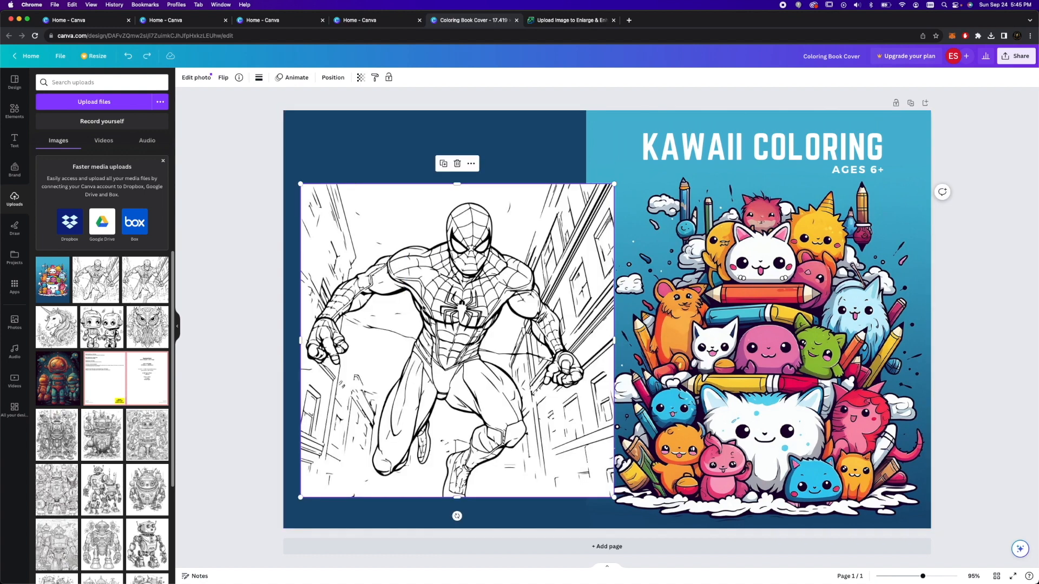
Step: Crop the Spider-Man drawing to a smaller frame and scale the picture down inside it to show the whole figure
drag(614, 496, 475, 355)
double_click(413, 311)
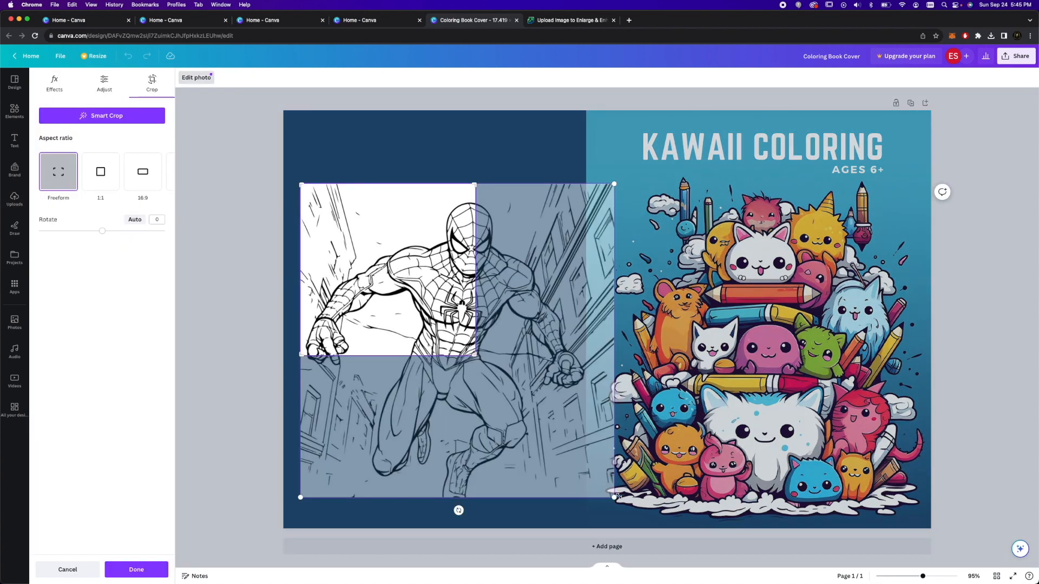
drag(615, 496, 475, 357)
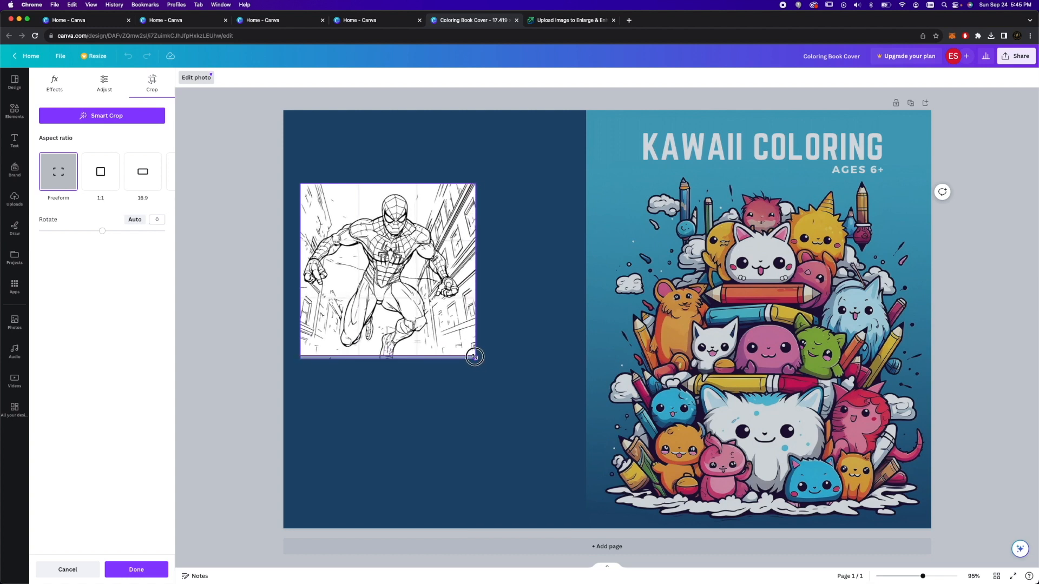
click(247, 333)
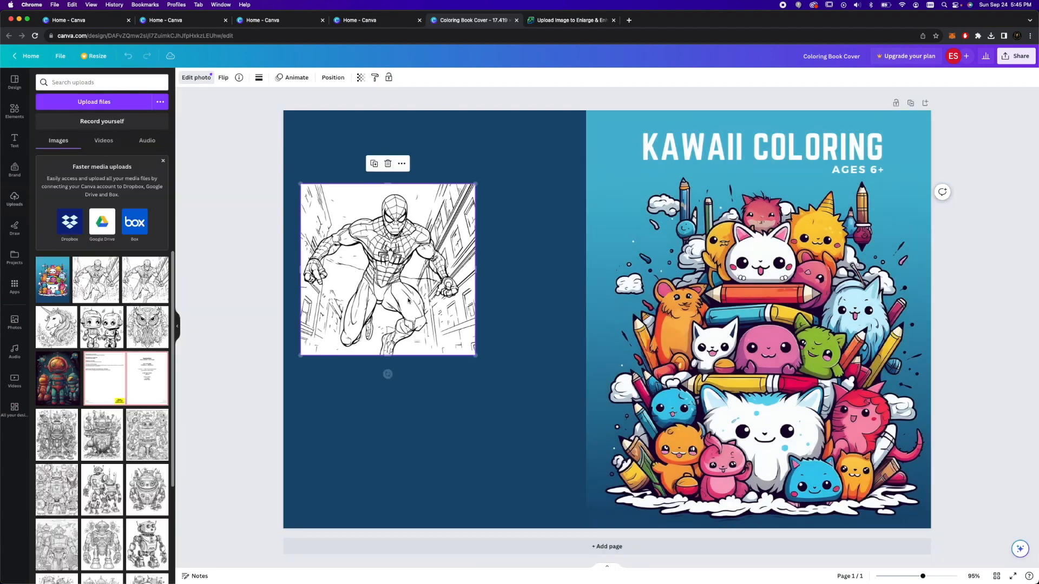
Step: Move the Spider-Man drawing to the back cover's upper-left corner, crop it smaller and rescale the picture to fit the frame
drag(363, 280, 363, 227)
drag(476, 300, 421, 259)
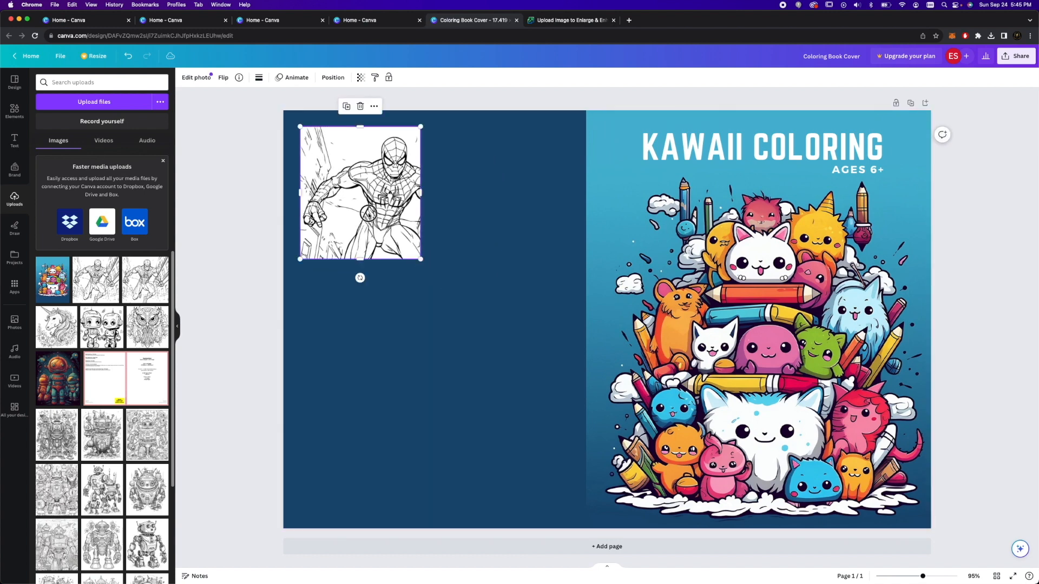
double_click(412, 244)
click(466, 288)
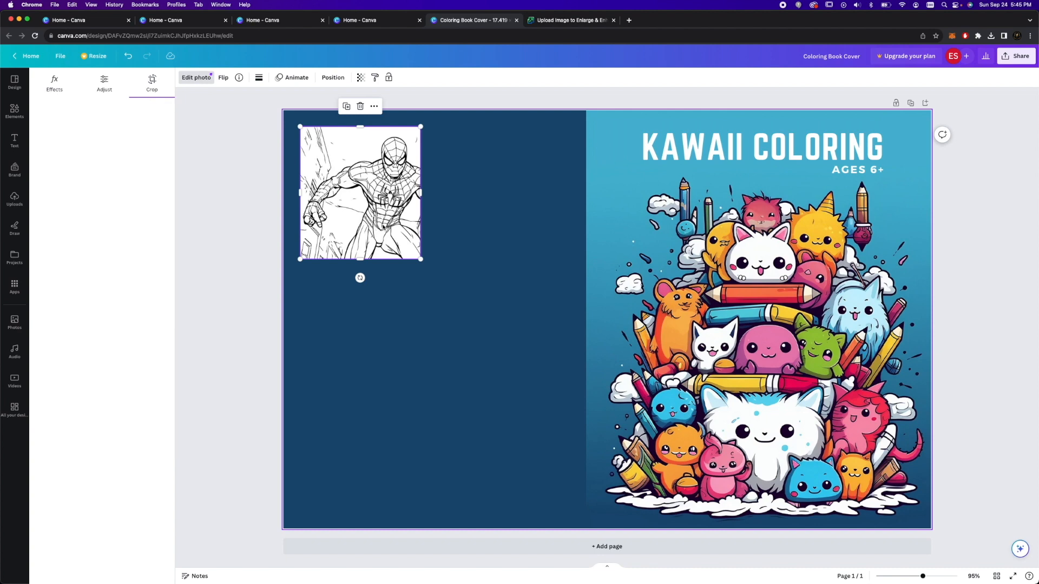
double_click(383, 225)
drag(477, 305, 375, 230)
click(264, 258)
click(218, 253)
Step: Add the two-robot drawing beside the Spider-Man drawing at matching height, and the unicorn drawing below the Spider-Man drawing
drag(94, 333, 508, 239)
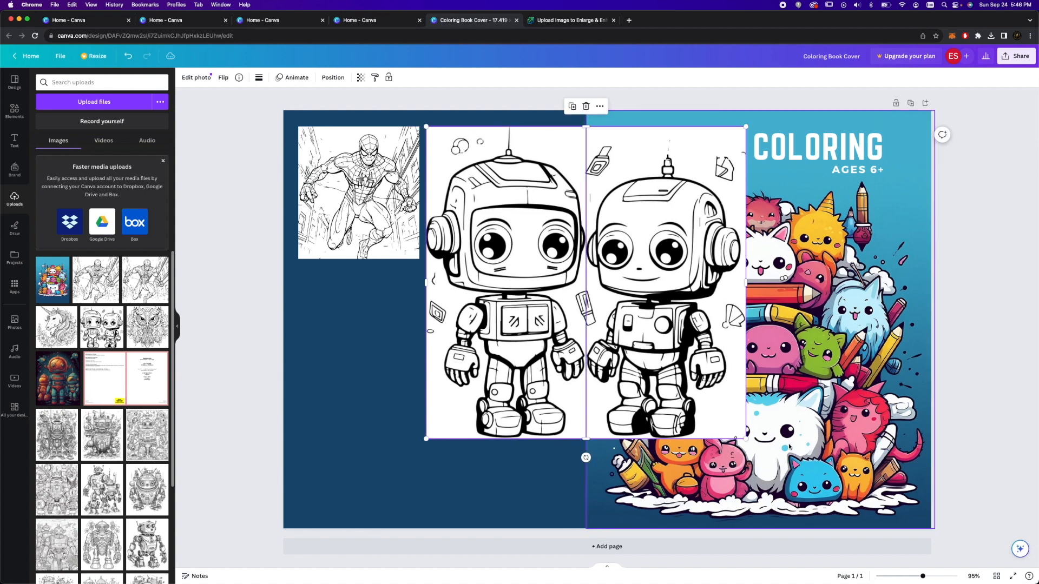
drag(746, 438, 547, 270)
click(216, 264)
drag(70, 328, 375, 296)
drag(607, 264, 402, 294)
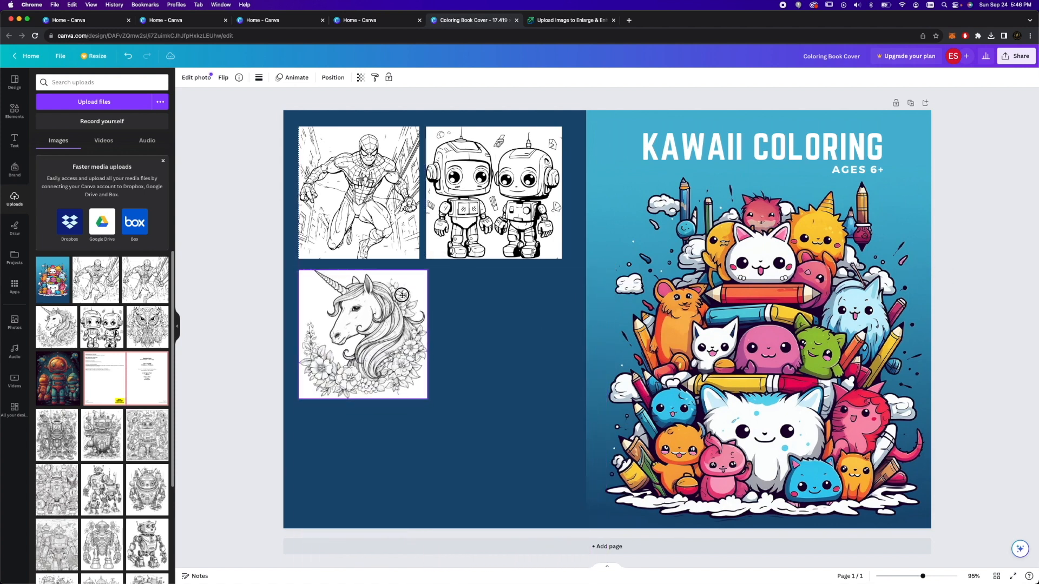
Step: Shrink the unicorn drawing to the Spider-Man drawing's width and place the uploaded owl drawing, scaled down, beside it below the robots
drag(427, 398, 420, 390)
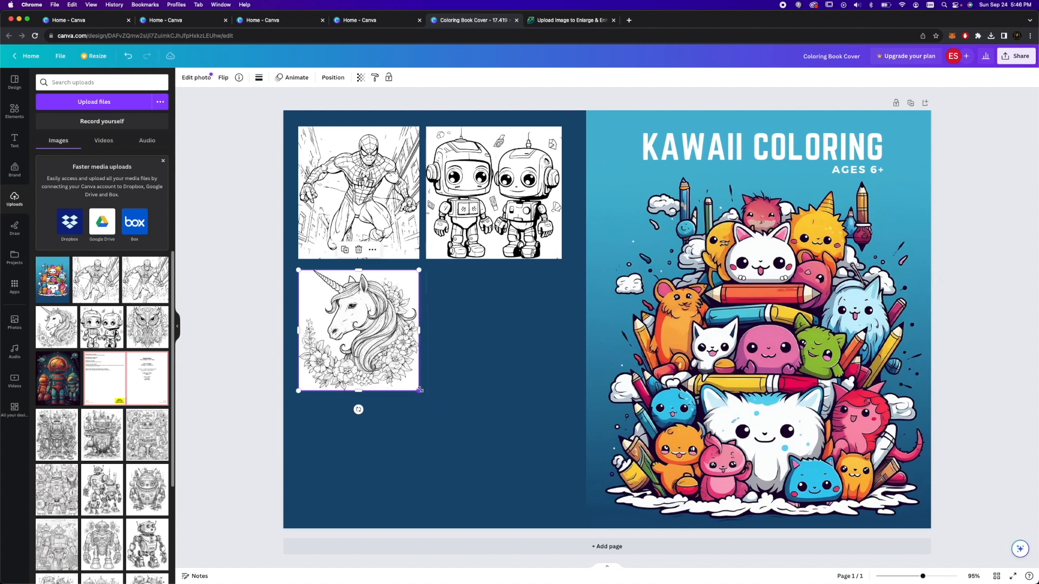
click(231, 339)
drag(455, 321, 416, 301)
drag(513, 368, 431, 300)
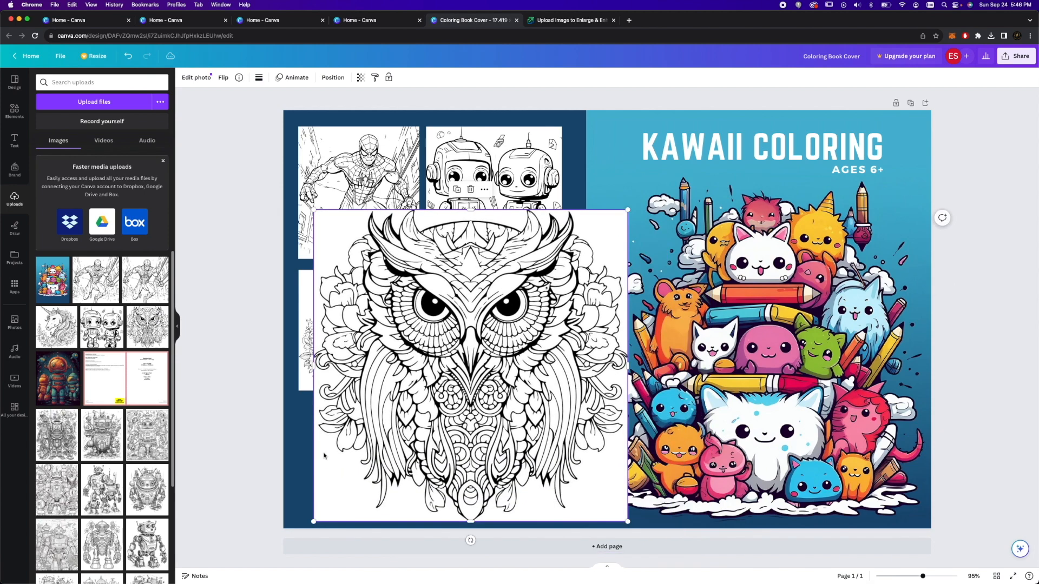
drag(314, 523, 495, 380)
drag(550, 283, 501, 344)
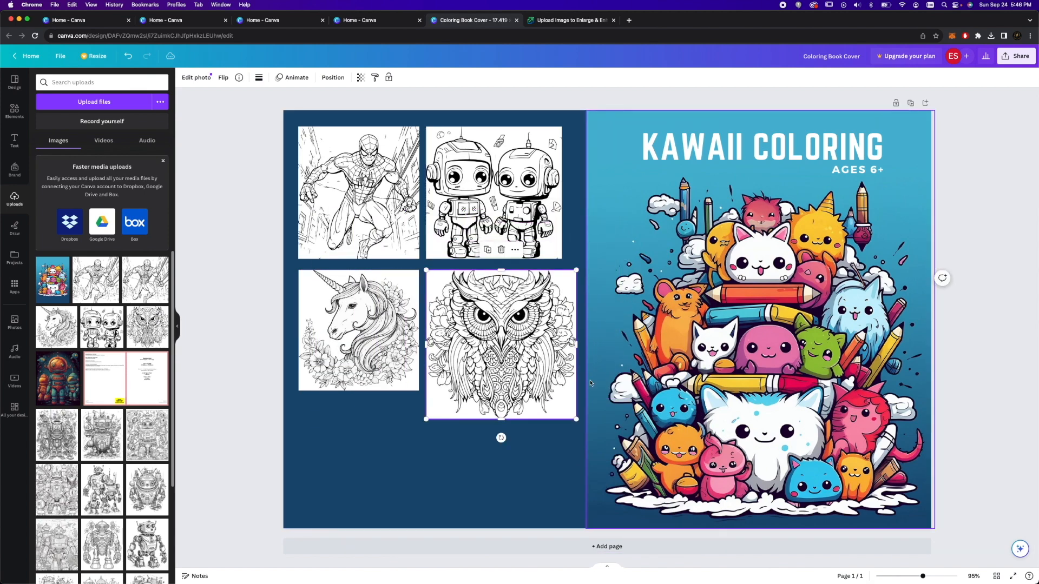
Step: Crop the owl drawing to the robots' width and the unicorn's height, scaling the picture down inside the frame to fit its width
drag(577, 419, 562, 391)
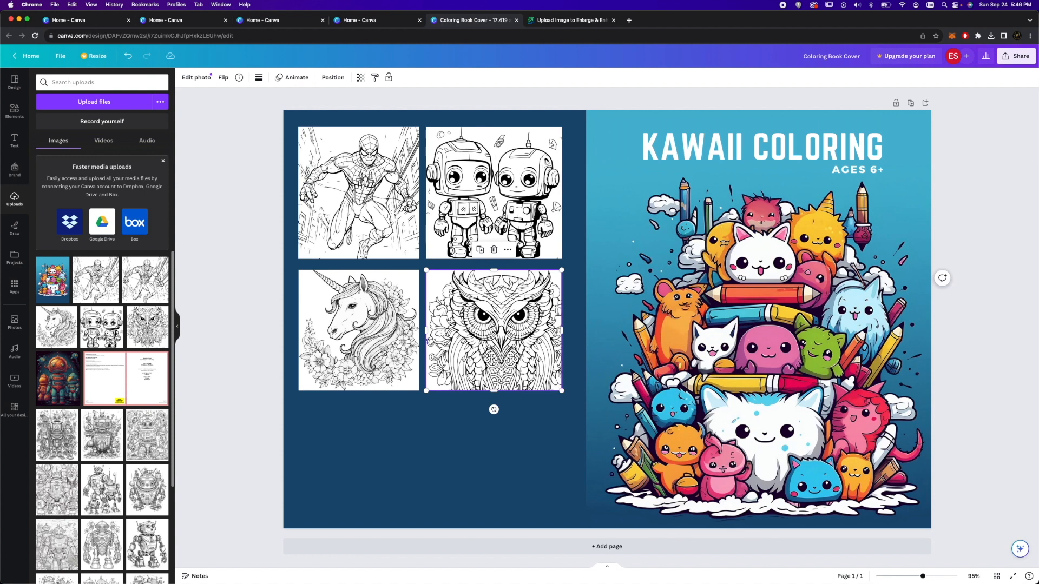
double_click(534, 364)
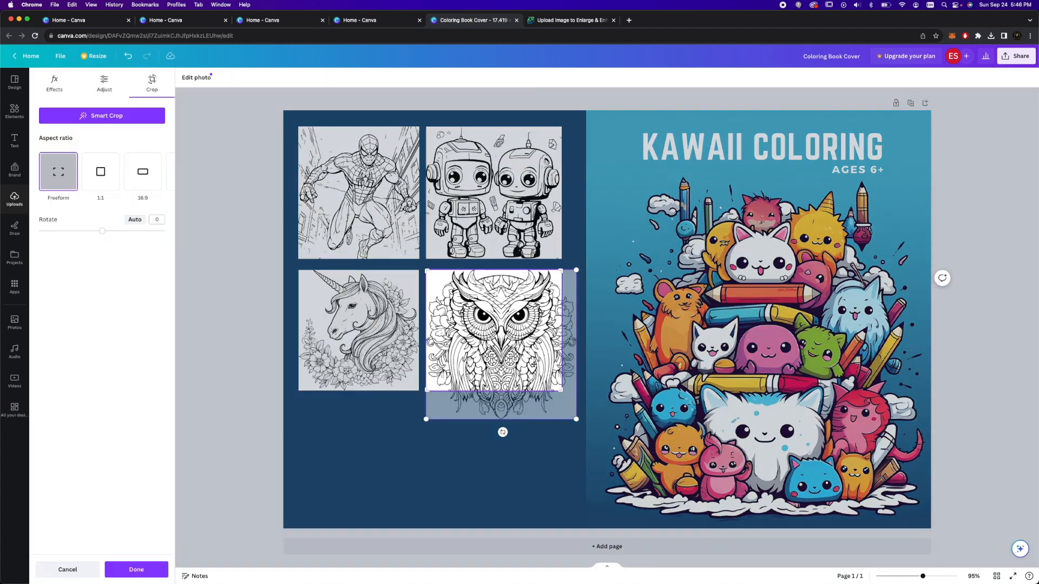
drag(577, 421, 562, 403)
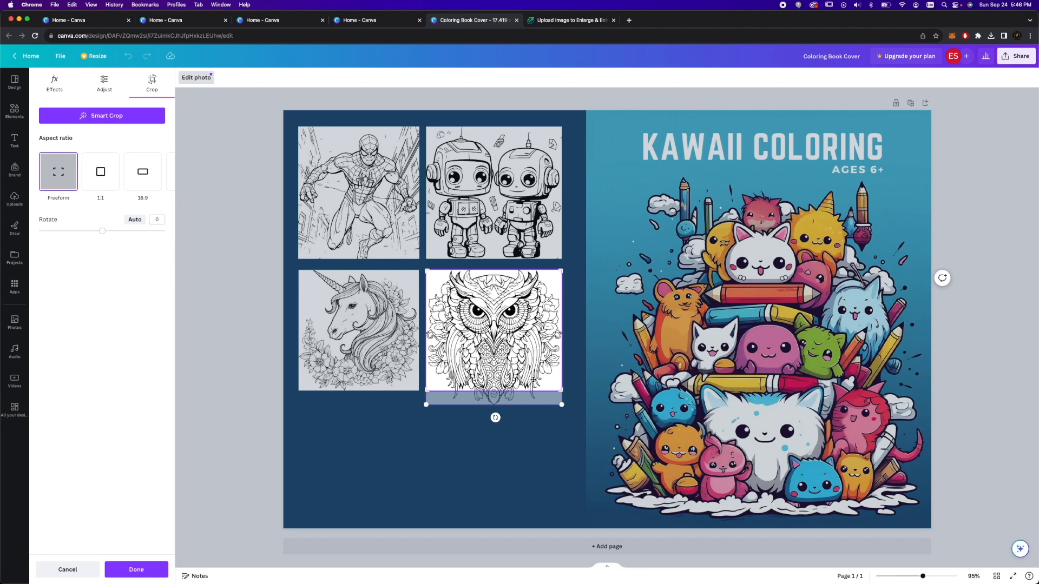
click(216, 376)
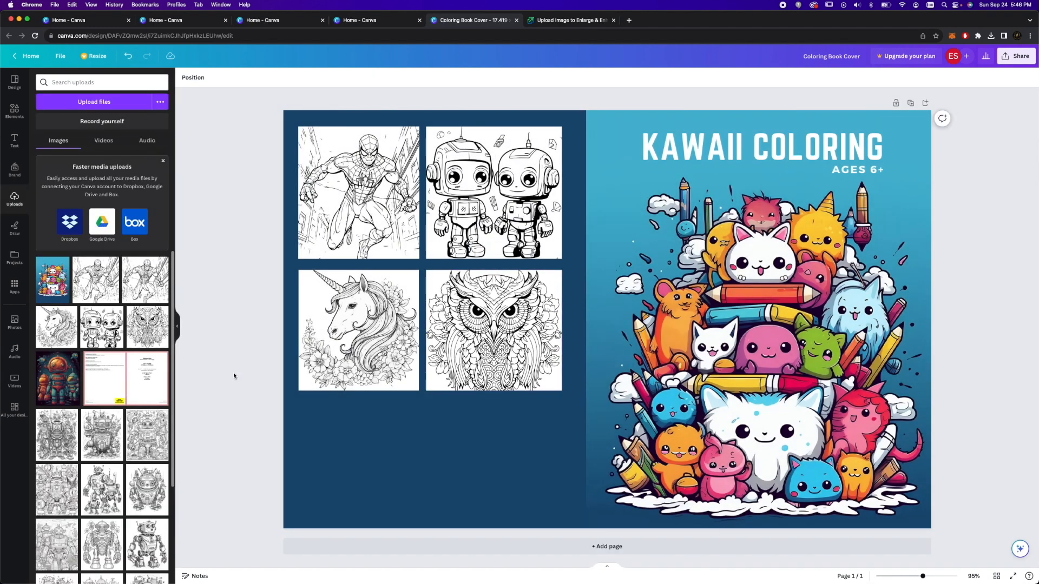
Step: Download the cover design as a PDF Print file with the RGB color profile
click(1021, 59)
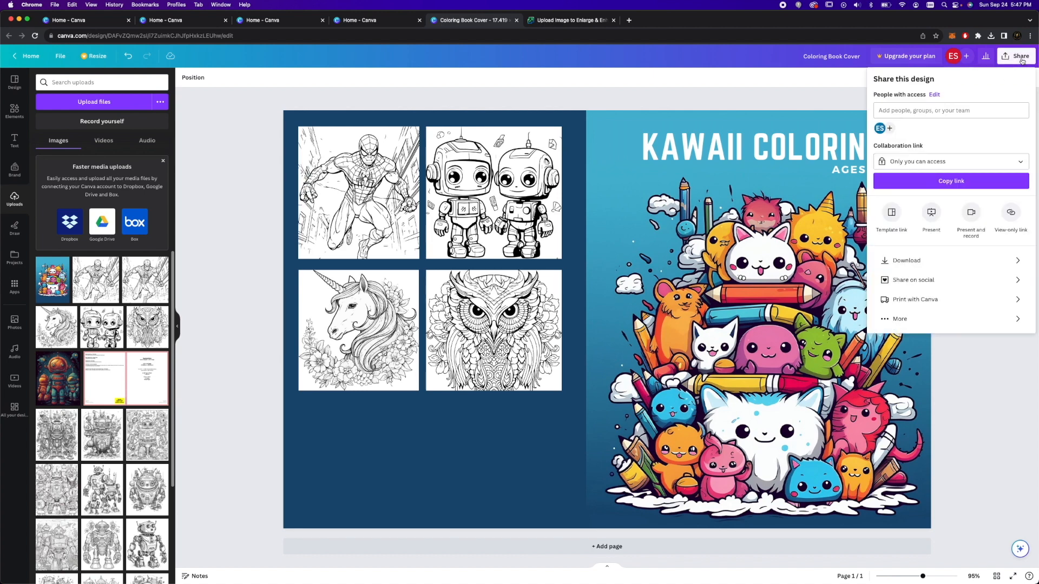
click(995, 259)
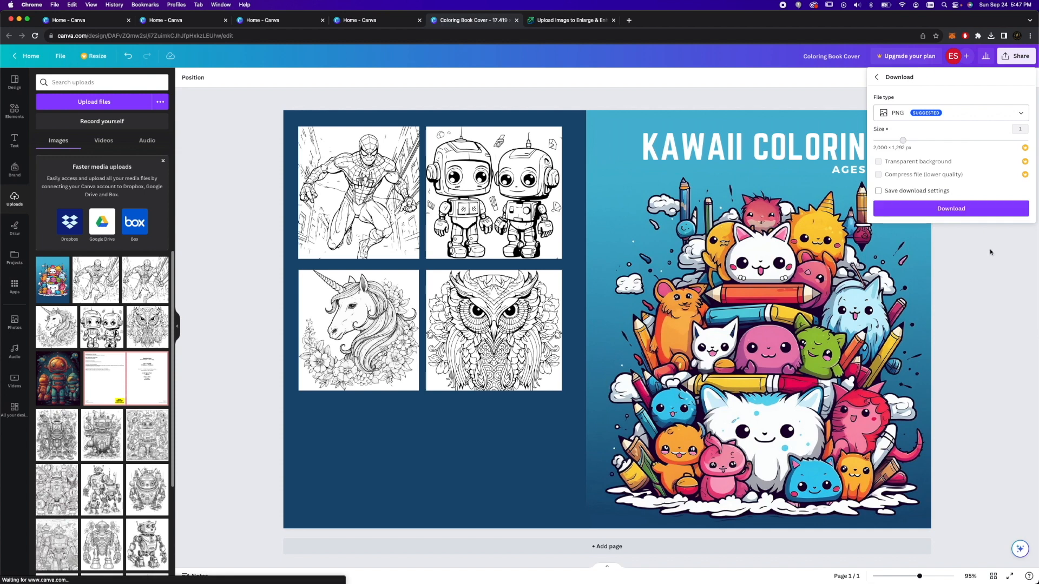
click(1024, 113)
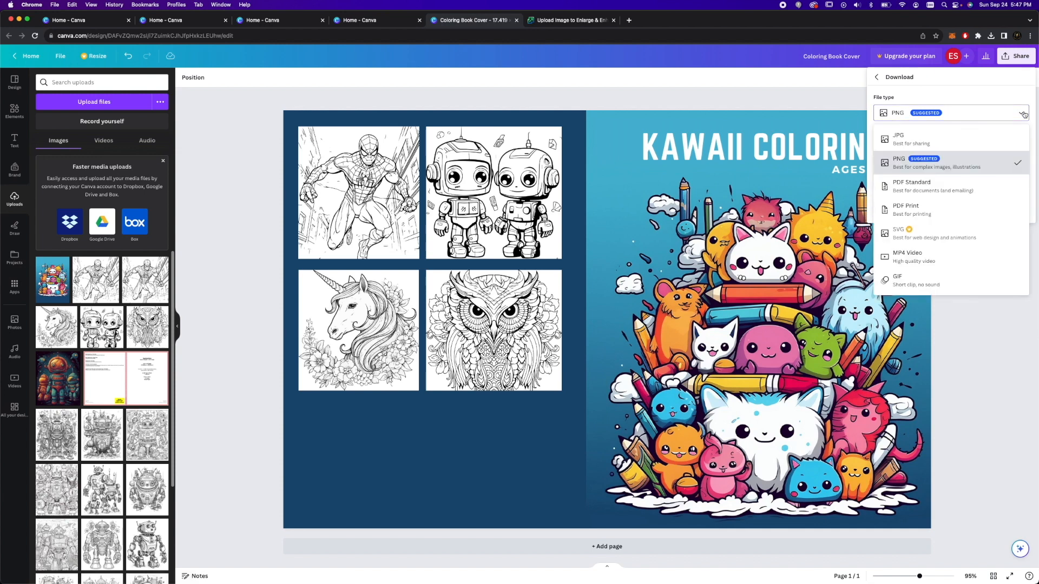
click(949, 216)
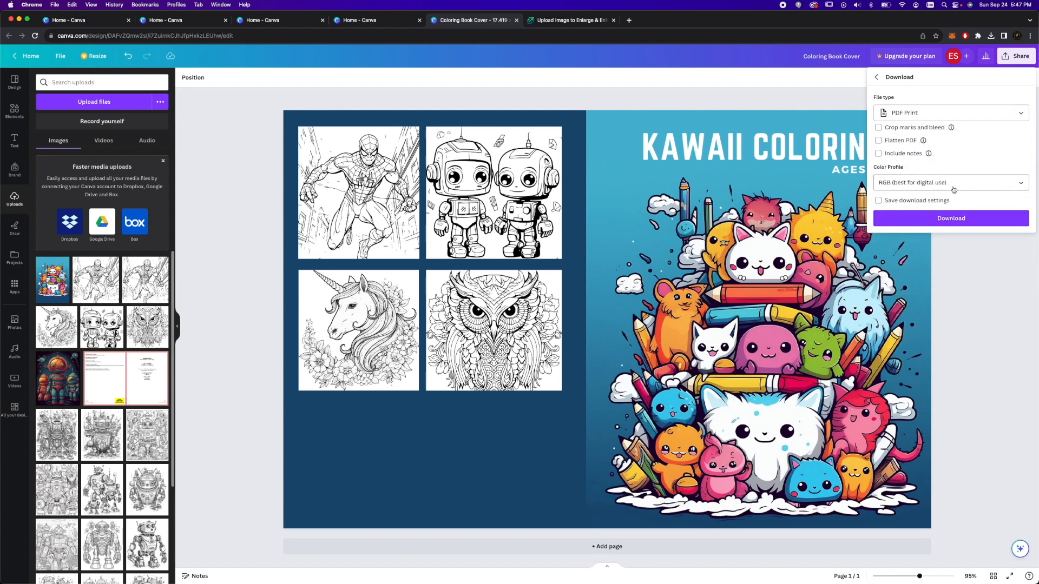
click(964, 219)
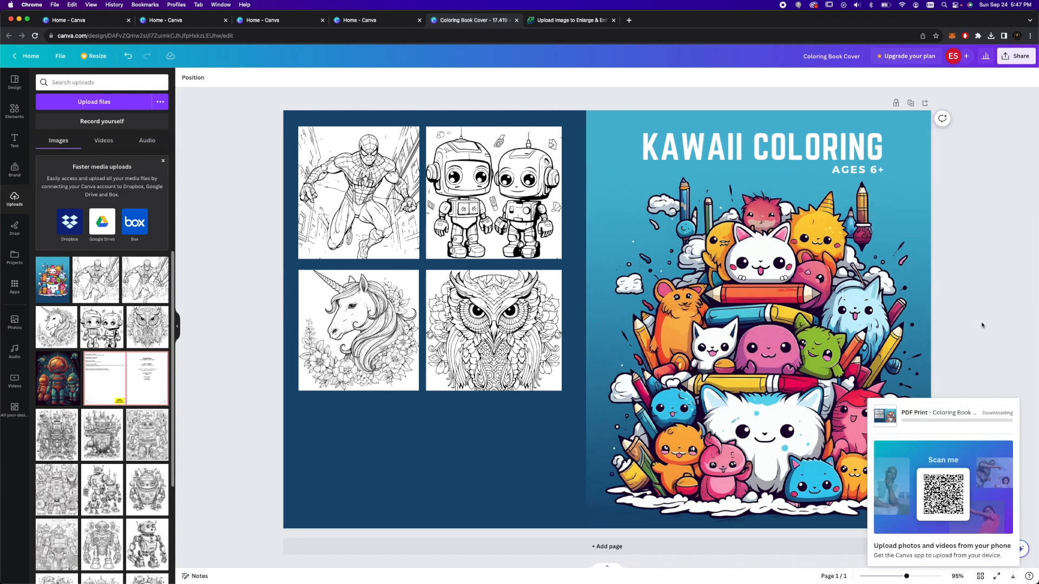